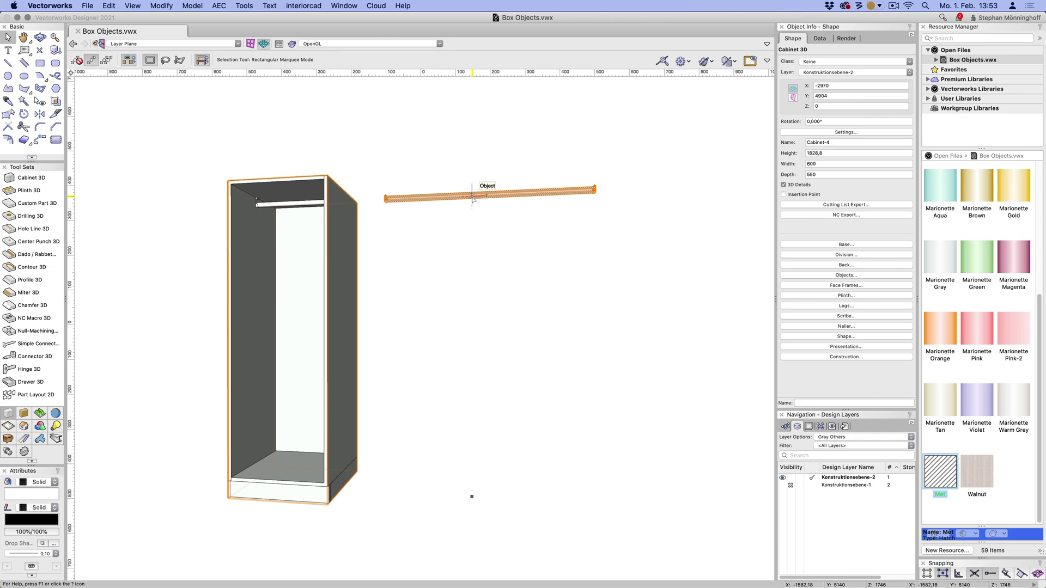
# Step: Review the cabinet's built-in Clothes Rail object settings and close both dialogs unchanged
pyautogui.click(473, 199)
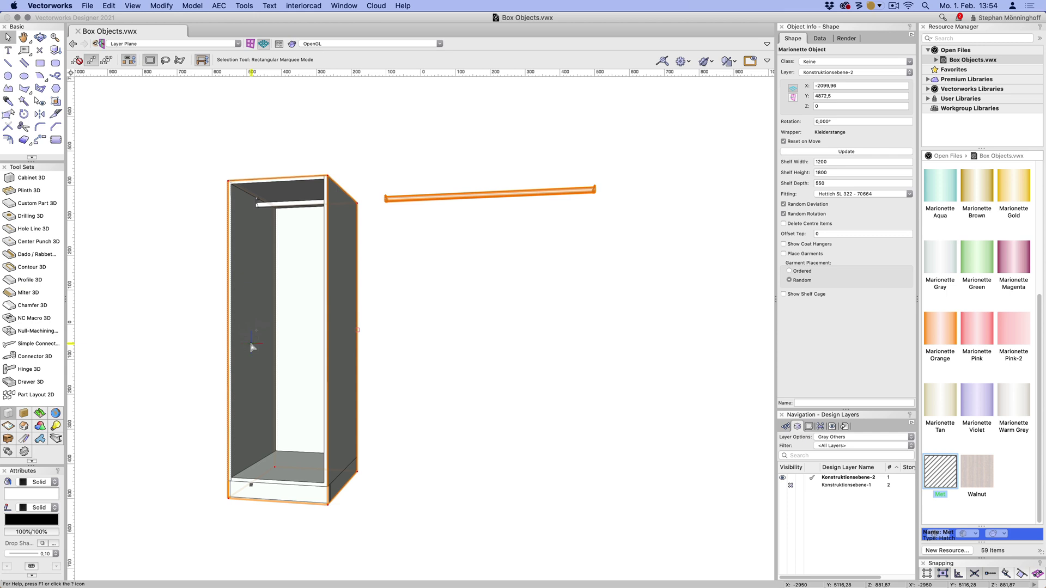
pyautogui.click(327, 332)
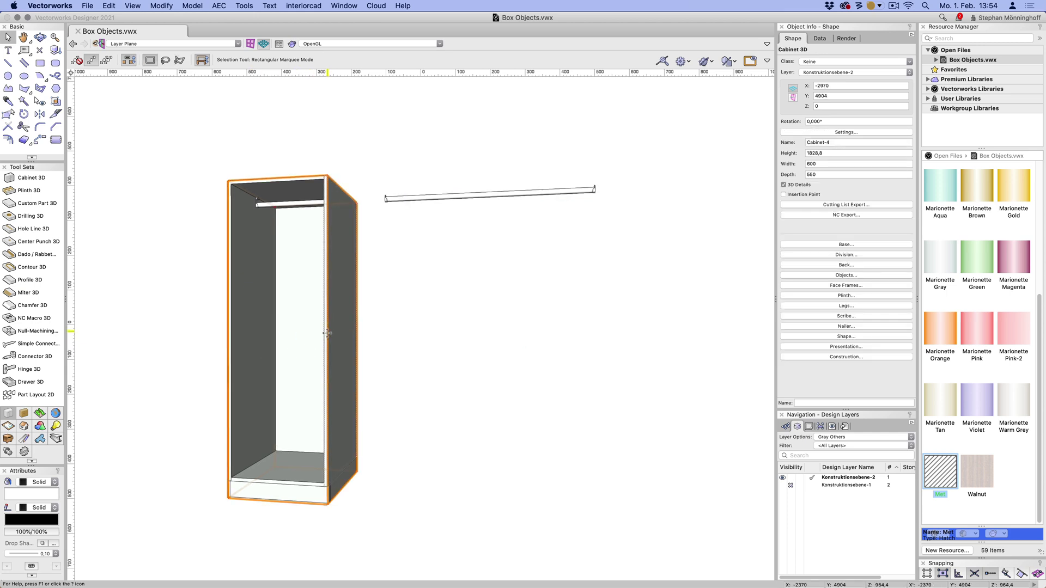
pyautogui.doubleClick(327, 333)
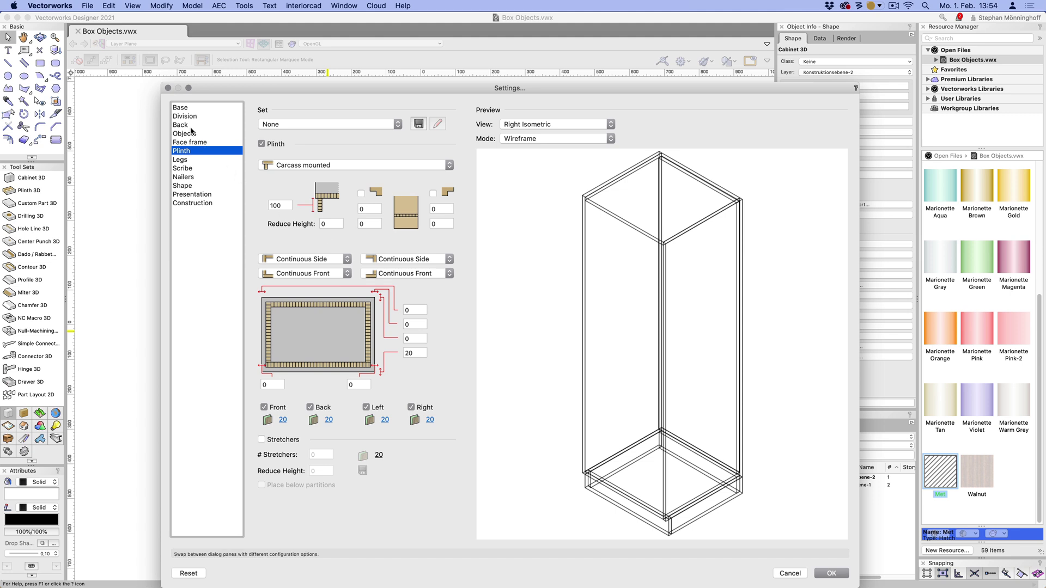
pyautogui.click(185, 134)
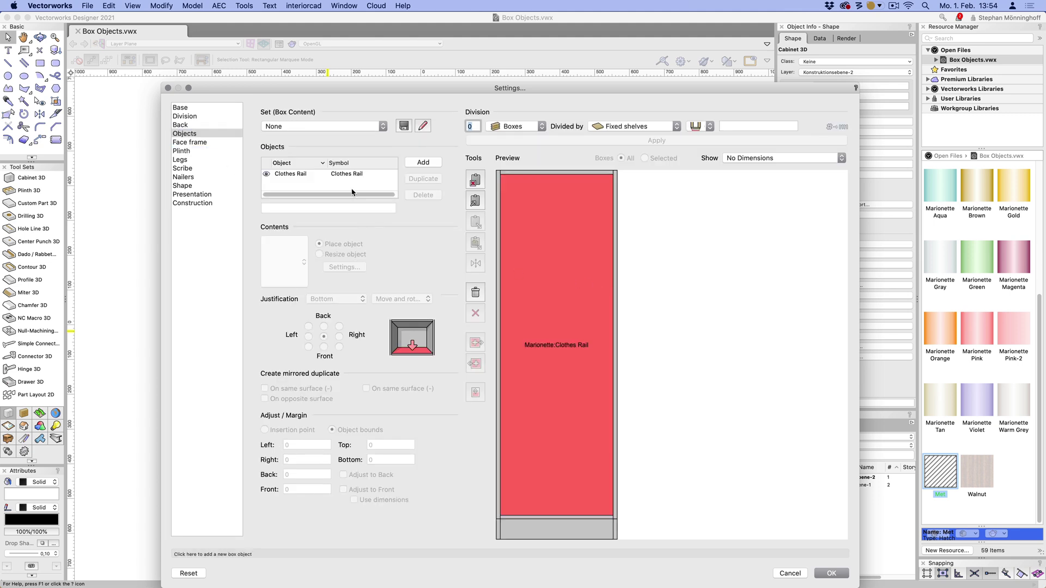
pyautogui.click(350, 175)
pyautogui.click(351, 267)
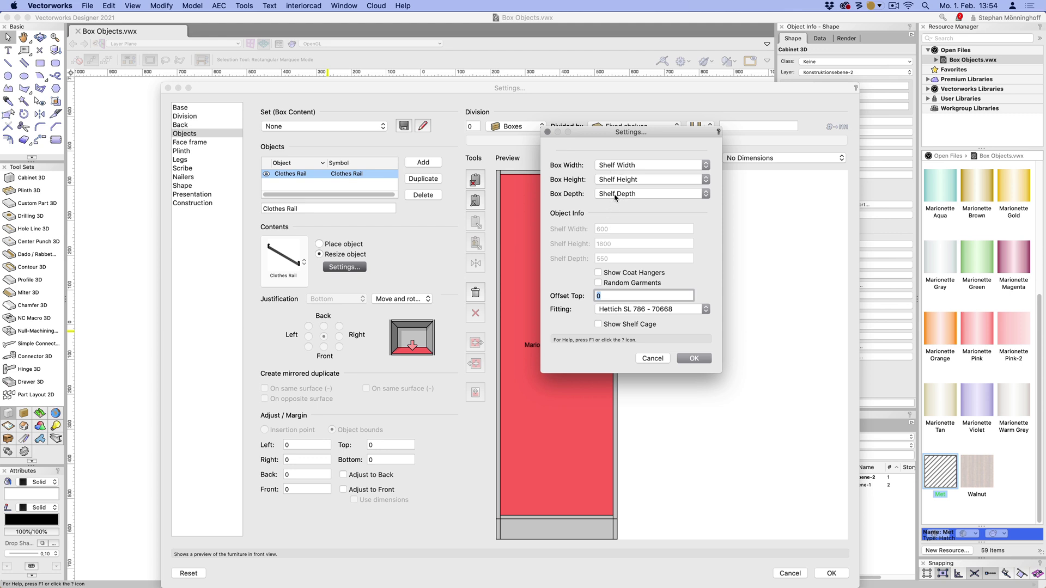
pyautogui.click(693, 358)
pyautogui.click(832, 573)
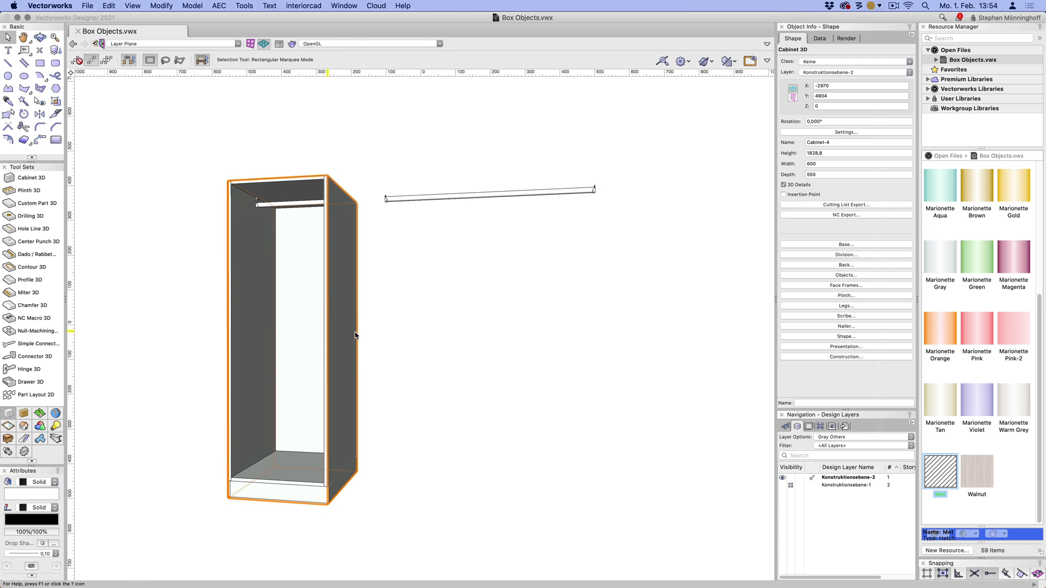
# Step: Reshape the cabinet by dragging its left side outward to about 1150 mm wide
pyautogui.click(7, 113)
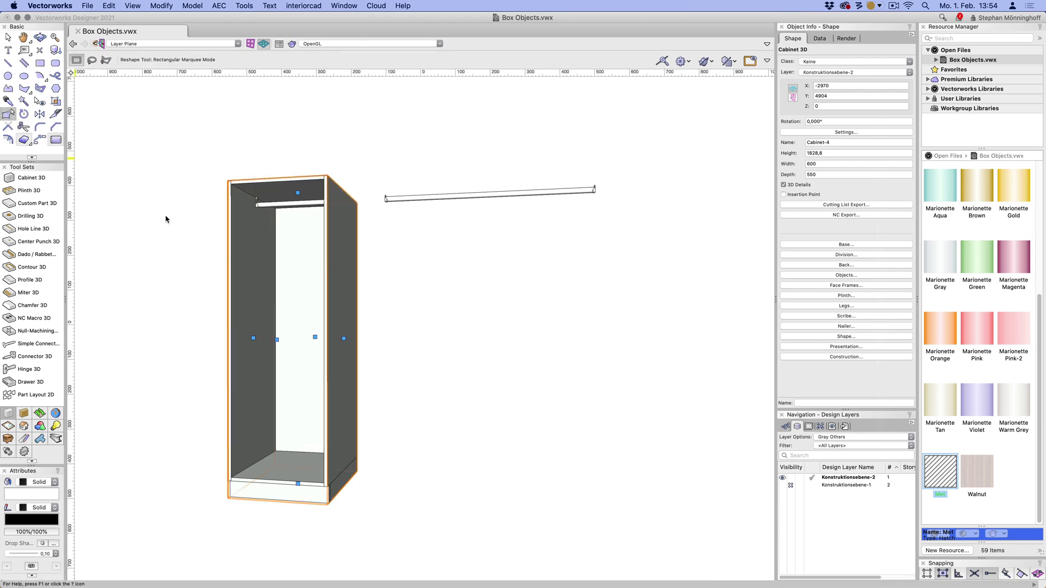
pyautogui.moveTo(261, 337); pyautogui.dragTo(179, 335)
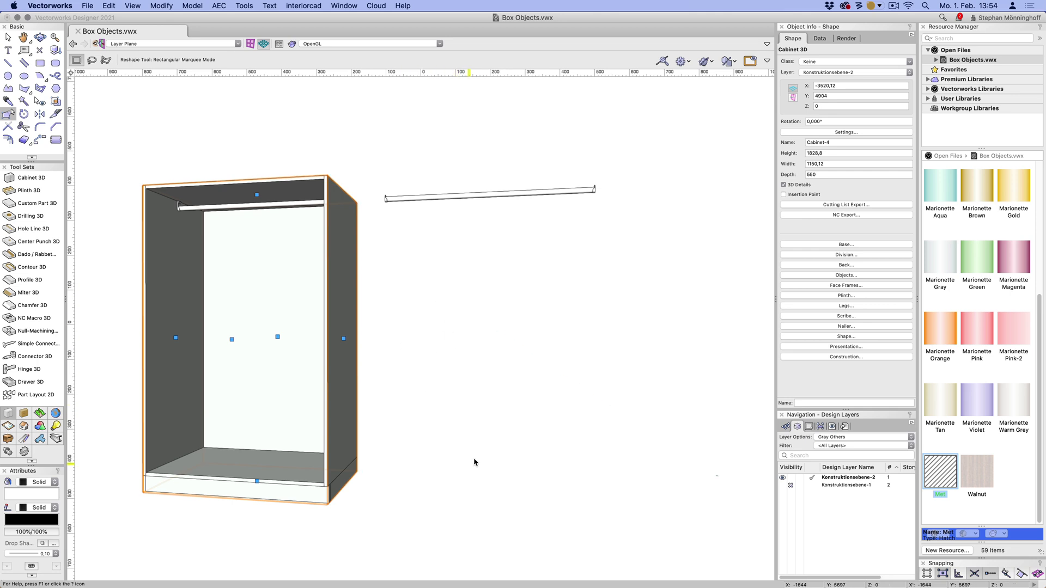
pyautogui.click(454, 197)
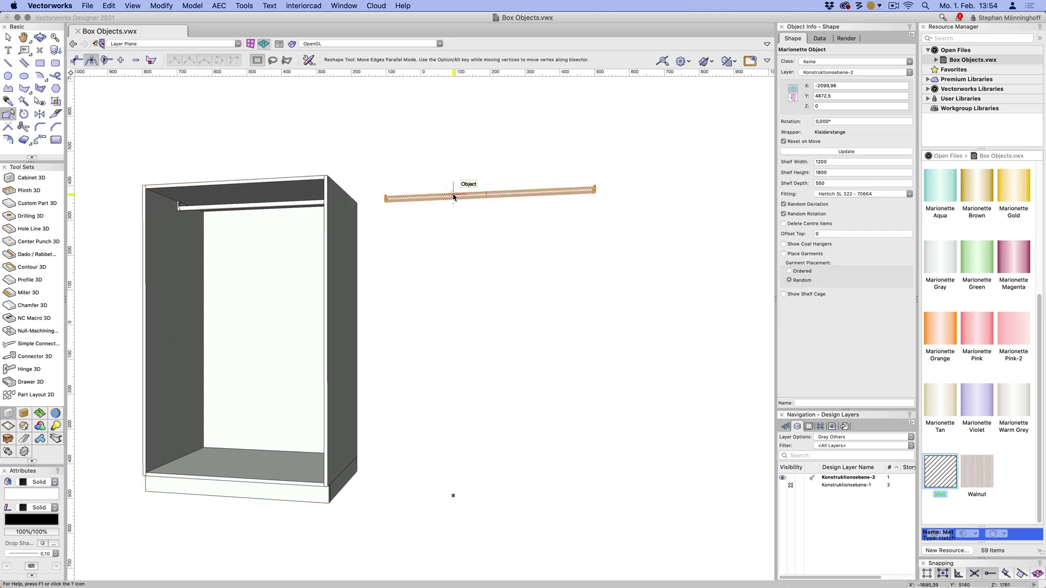
# Step: Change the standalone rail's Fitting to Hettich SL 786 - 70668 and recentre the view
pyautogui.press('x')
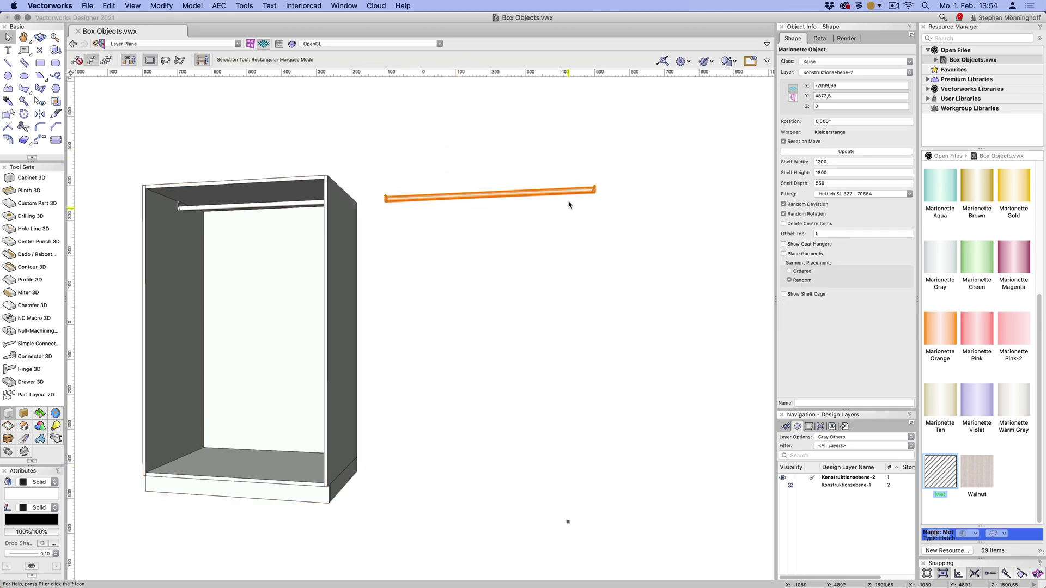
pyautogui.click(836, 197)
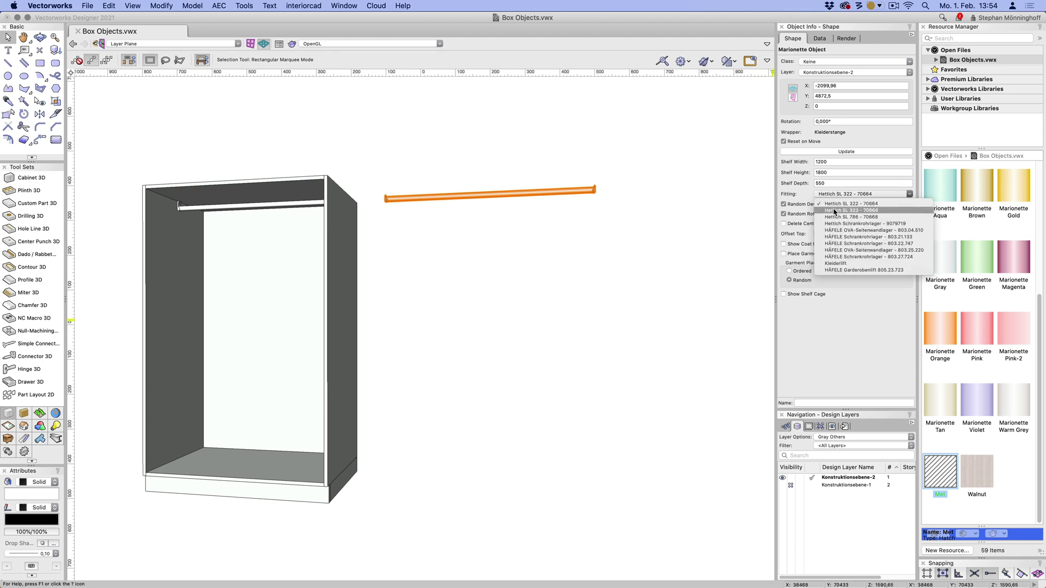
pyautogui.click(851, 204)
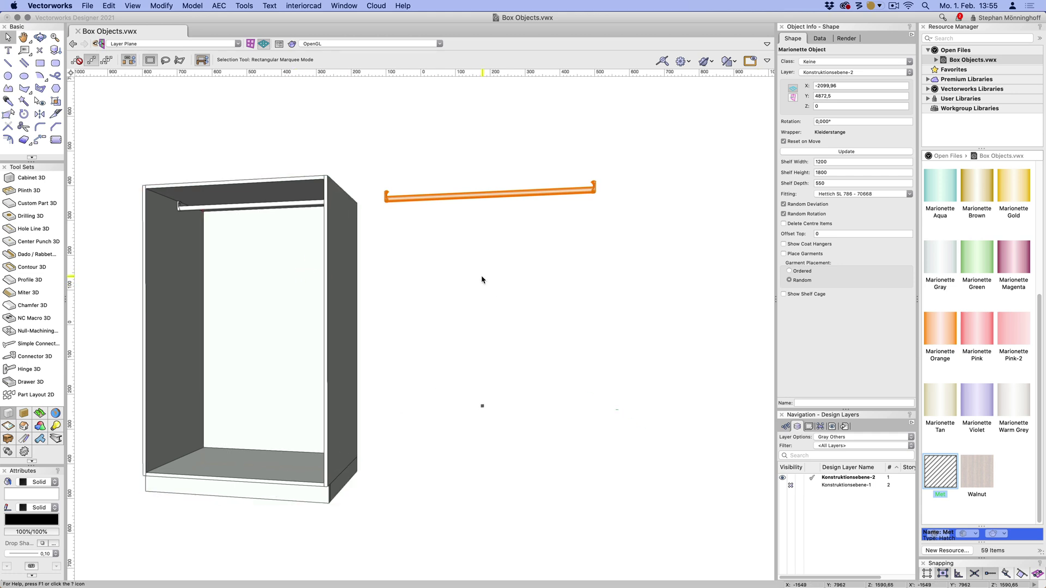
pyautogui.moveTo(452, 251); pyautogui.dragTo(490, 253, button='middle')
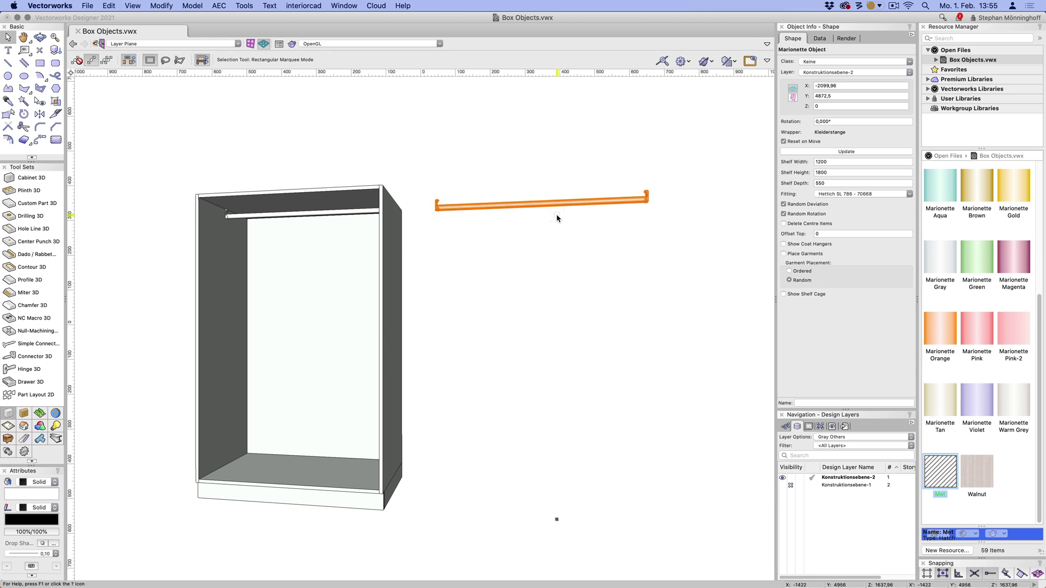
# Step: Ungroup the standalone rail and move its rod down and to the left
pyautogui.press('super+u')
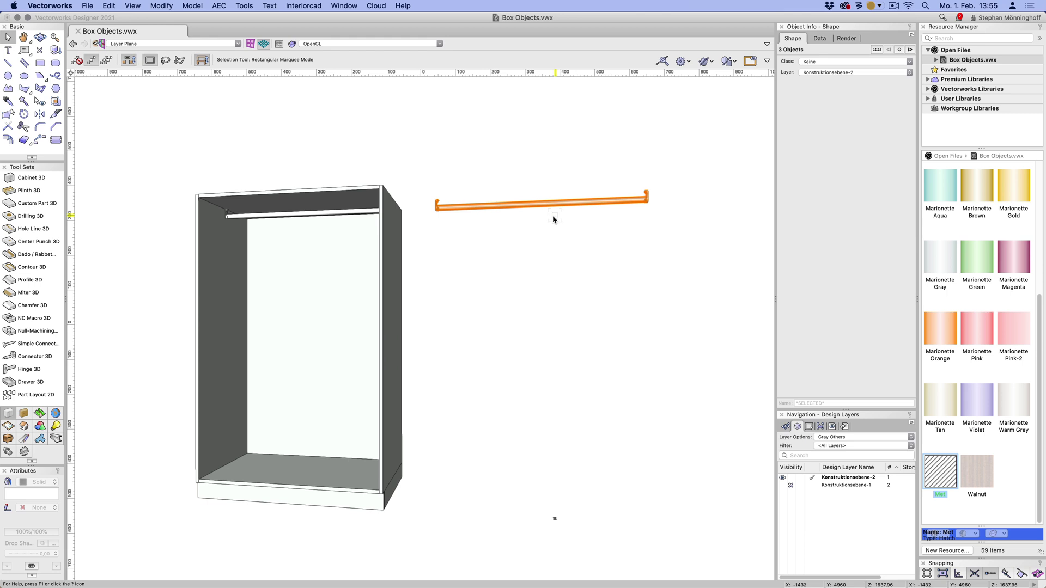
pyautogui.click(570, 505)
pyautogui.click(562, 202)
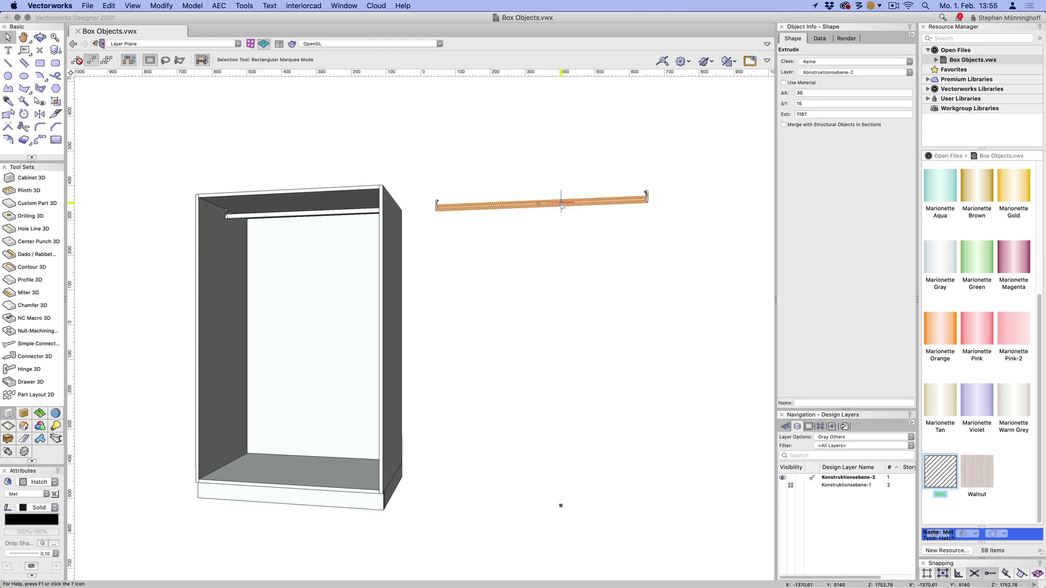
pyautogui.moveTo(562, 203); pyautogui.dragTo(531, 220)
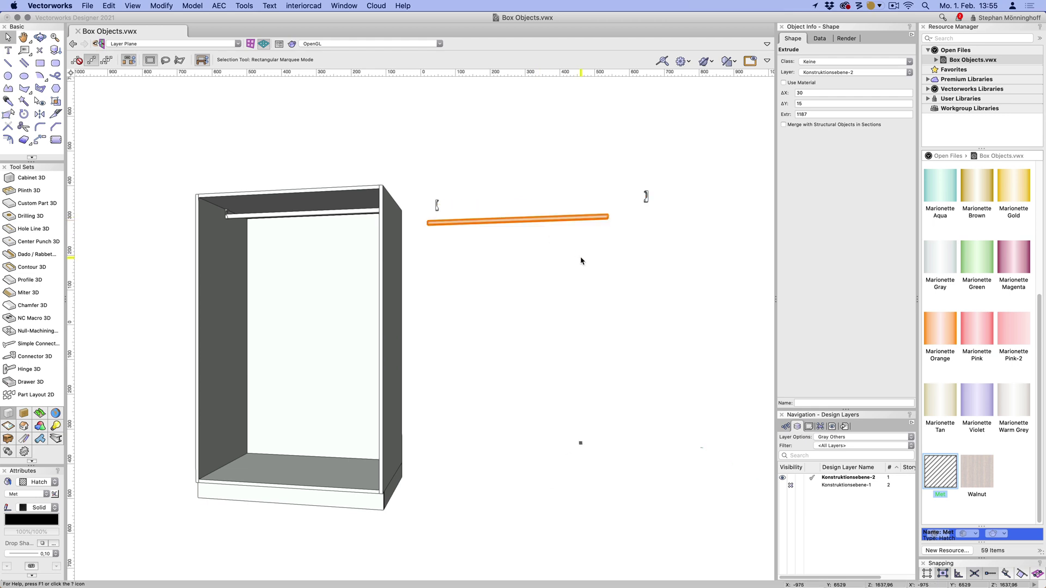
# Step: Remove the right end bracket, then select the left bracket's solid body and the loose rod
pyautogui.click(646, 196)
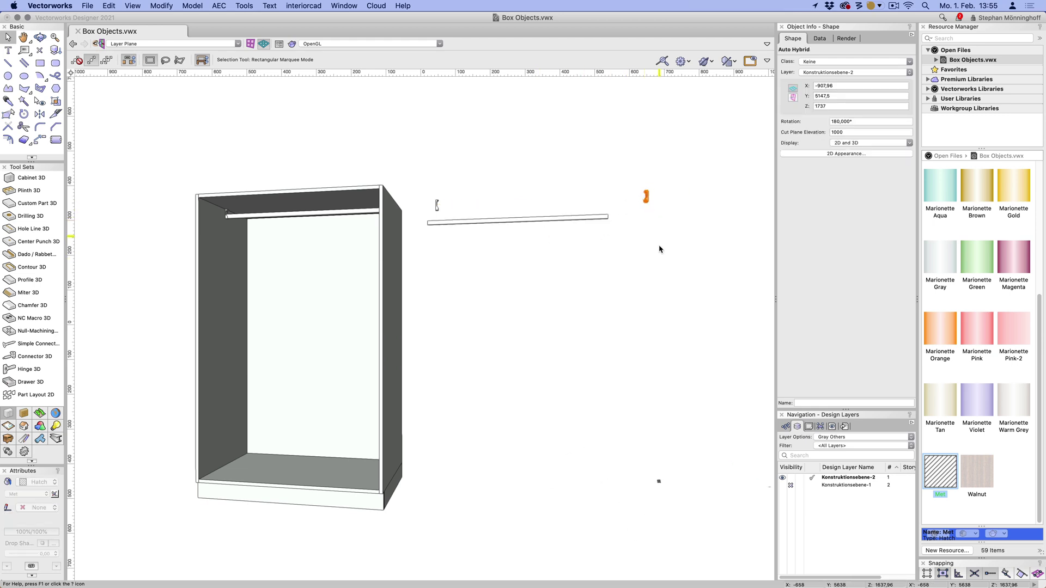
pyautogui.click(656, 254)
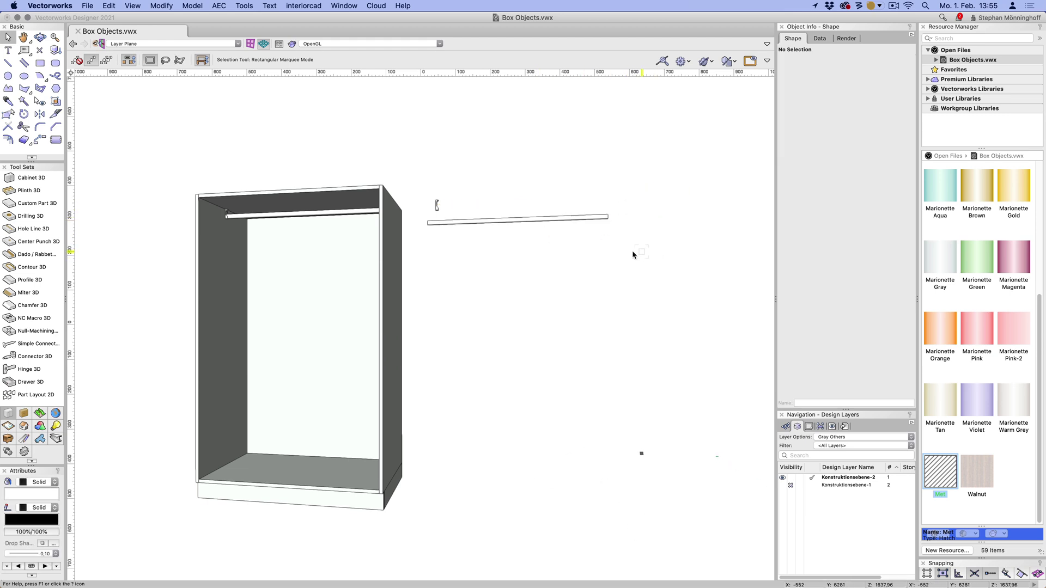
pyautogui.click(437, 206)
pyautogui.click(469, 223)
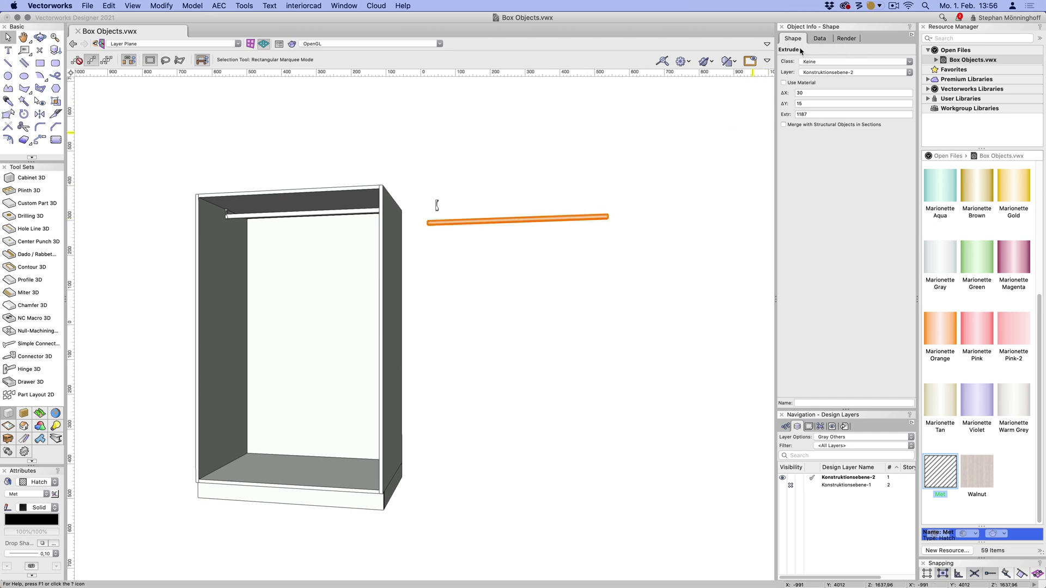
pyautogui.click(442, 215)
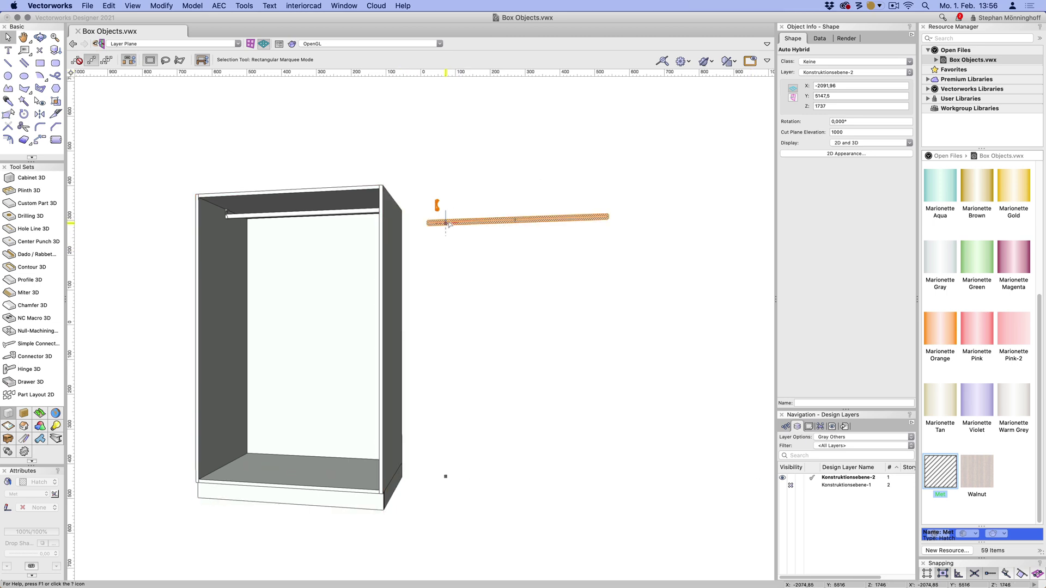
pyautogui.click(449, 223)
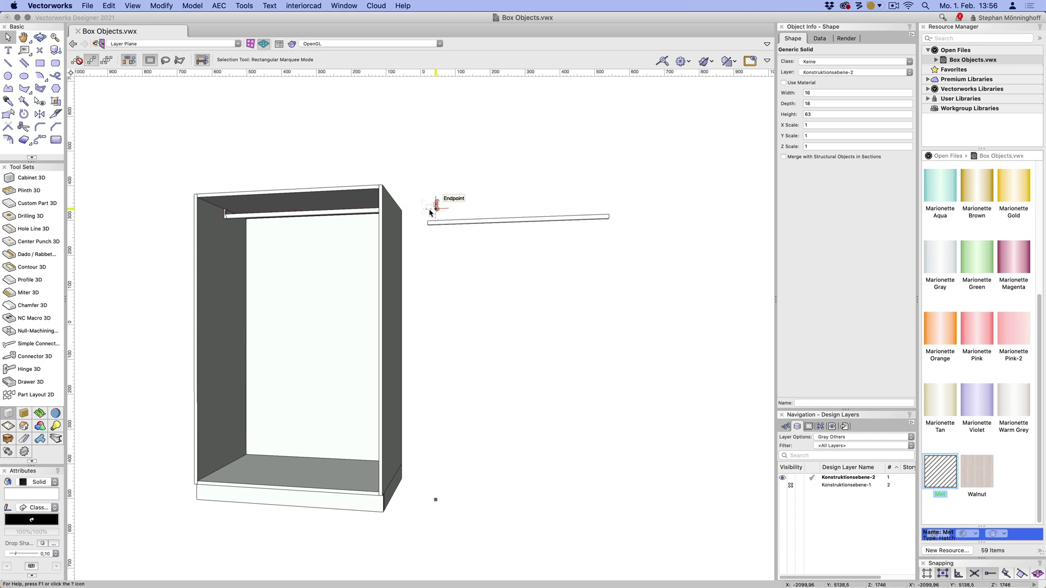
pyautogui.click(434, 211)
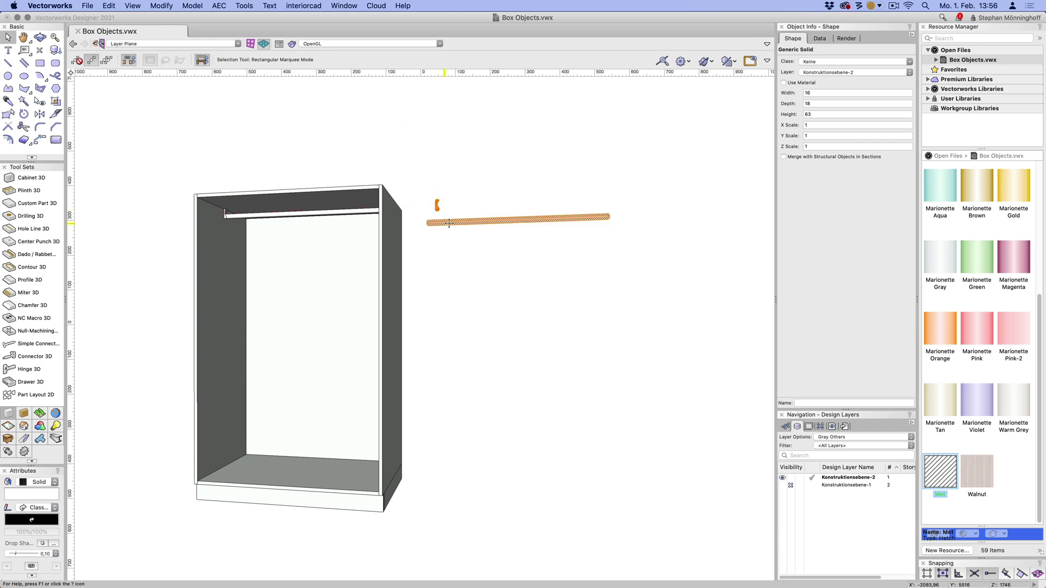
# Step: Check the parts from the top view and move the small bracket solid below the rod
pyautogui.scroll(1, 438, 229)
pyautogui.press('super+5')
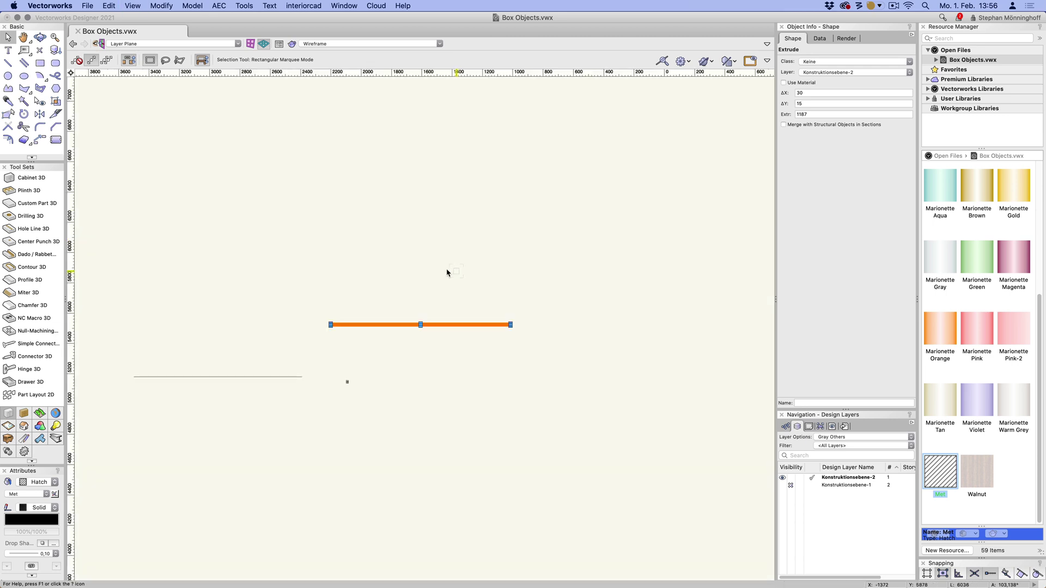
pyautogui.click(402, 267)
pyautogui.press('super+1')
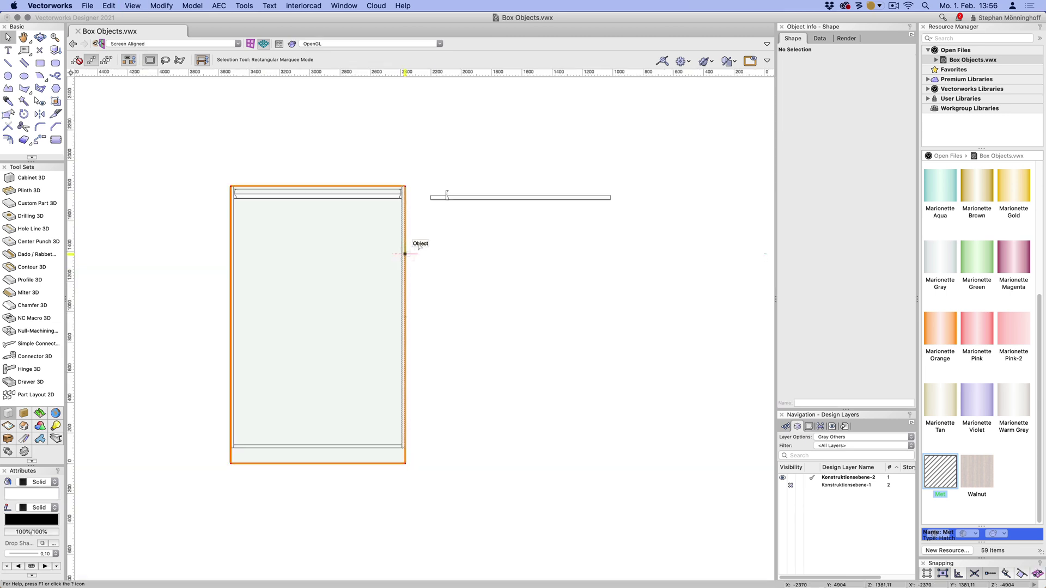
pyautogui.scroll(3, 436, 197)
pyautogui.moveTo(436, 200); pyautogui.dragTo(425, 262)
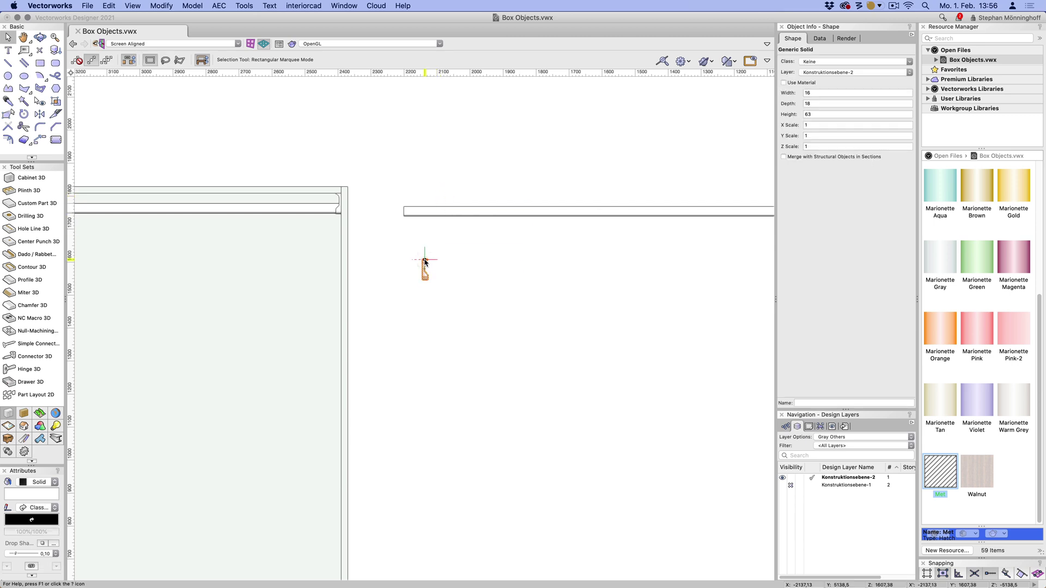
# Step: Rotate the rail rod 90° to stand upright and move it beside the bracket
pyautogui.click(444, 215)
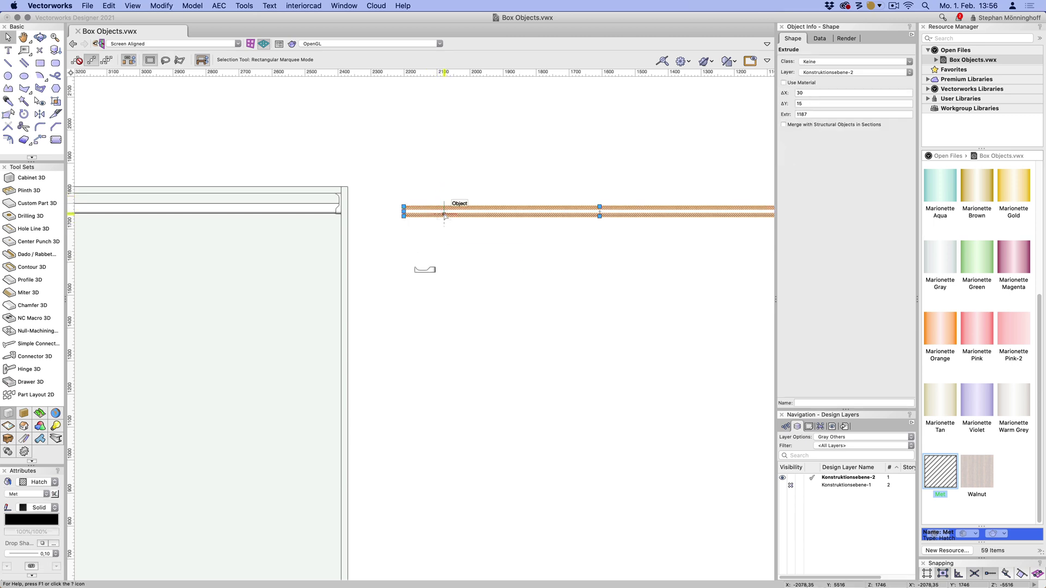
pyautogui.press('super+m')
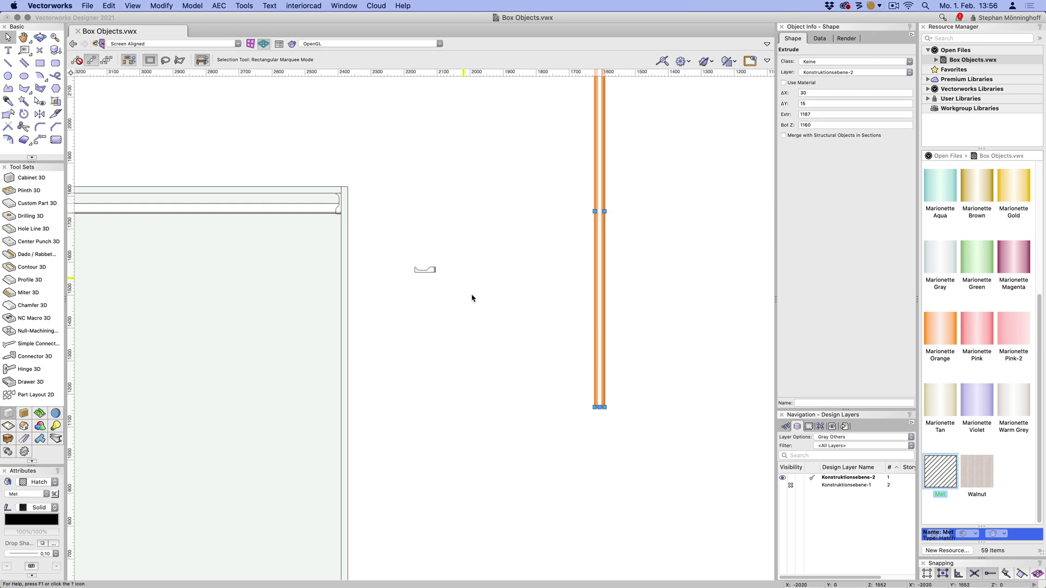
pyautogui.click(567, 399)
pyautogui.moveTo(595, 407); pyautogui.dragTo(462, 274)
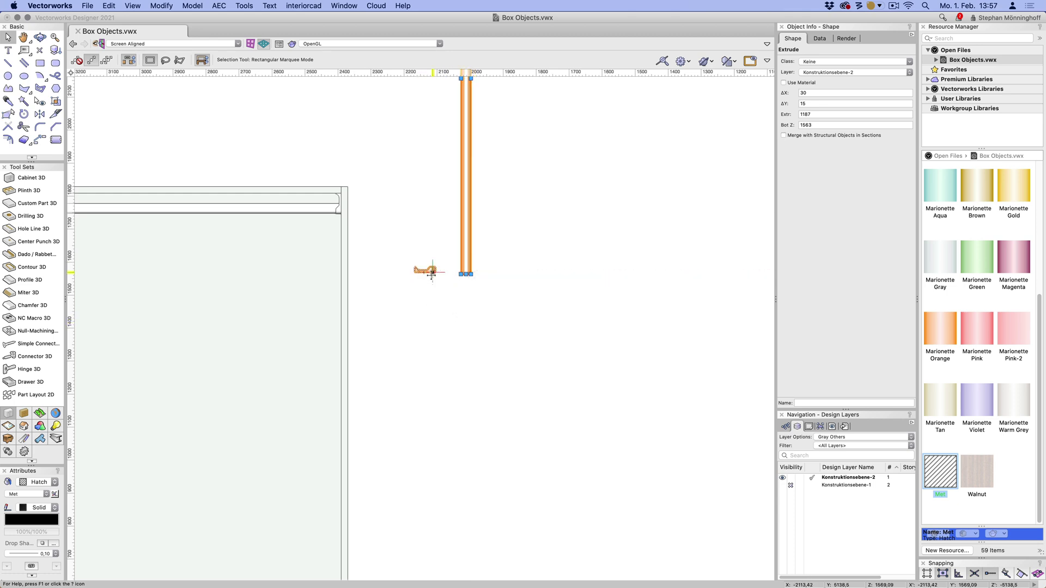
pyautogui.click(424, 269)
# Step: Zoom in and orbit into a tilted 3D view of the bracket
pyautogui.scroll(5, 424, 269)
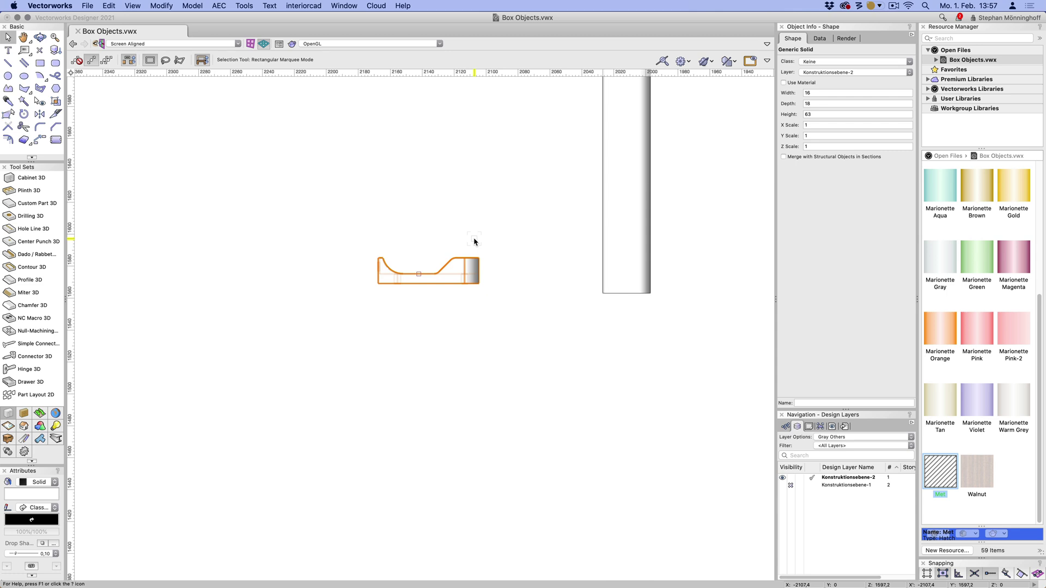
pyautogui.press('h')
pyautogui.moveTo(467, 299)
pyautogui.mouseDown()
pyautogui.moveTo(434, 277)
pyautogui.moveTo(437, 294)
pyautogui.mouseUp()
pyautogui.keyDown('shift'); pyautogui.moveTo(436, 294); pyautogui.dragTo(315, 152, button='middle'); pyautogui.keyUp('shift')
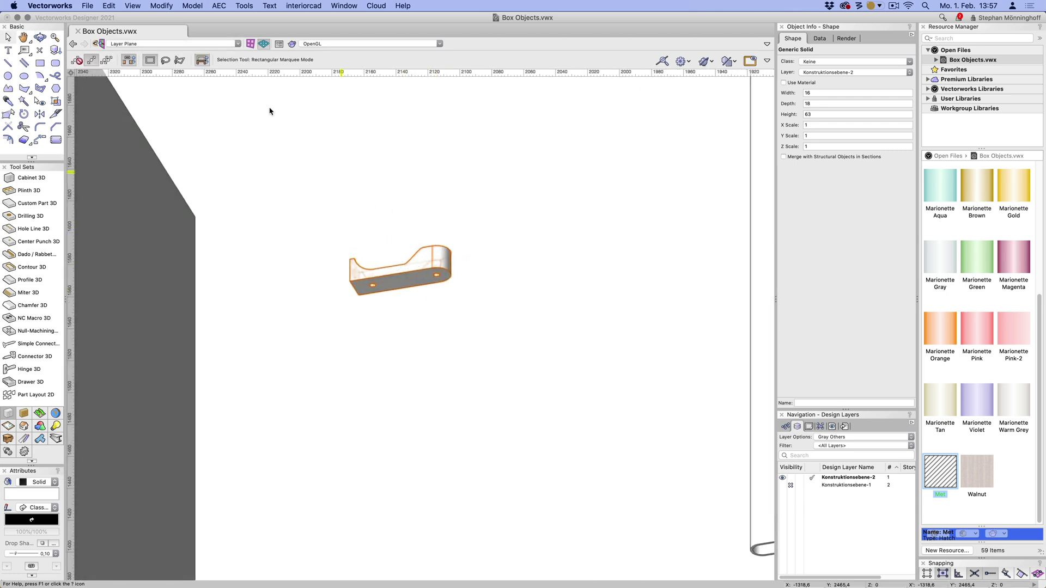
# Step: Create a symbol named Fitting2 from the curved part, keeping 2D objects off the screen plane
pyautogui.click(169, 6)
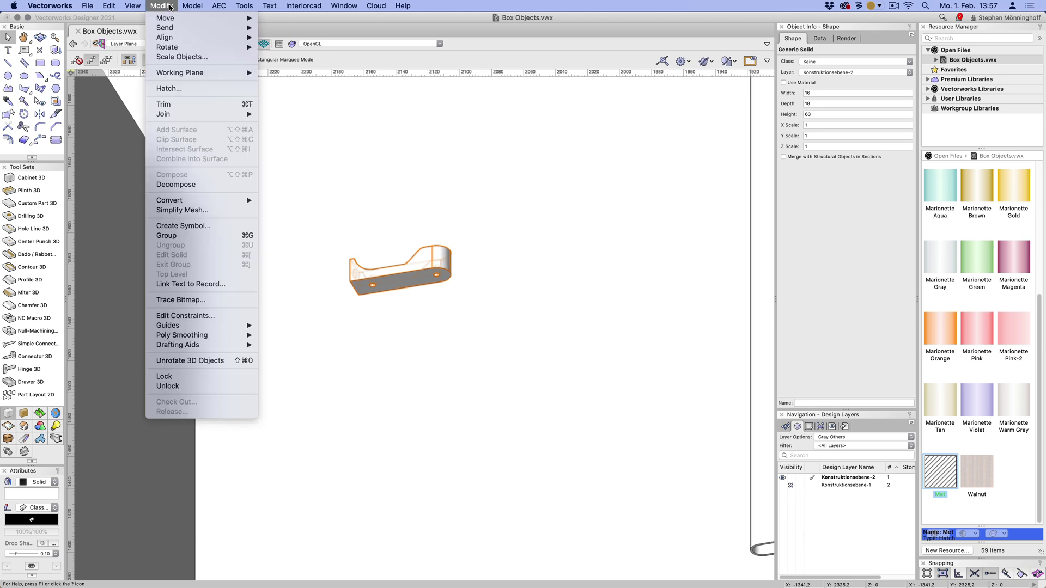
pyautogui.click(184, 226)
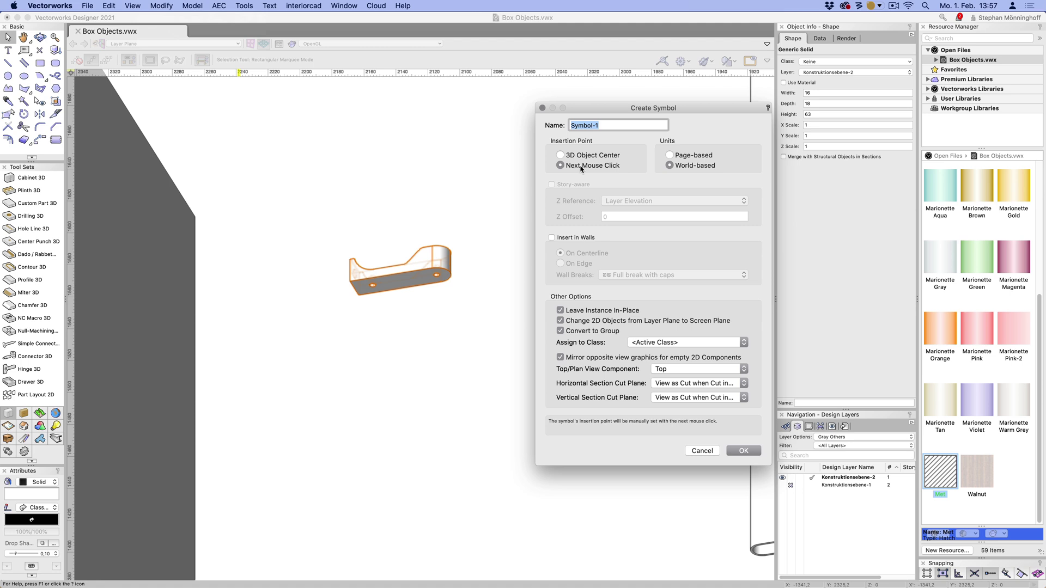
pyautogui.write('Fitting')
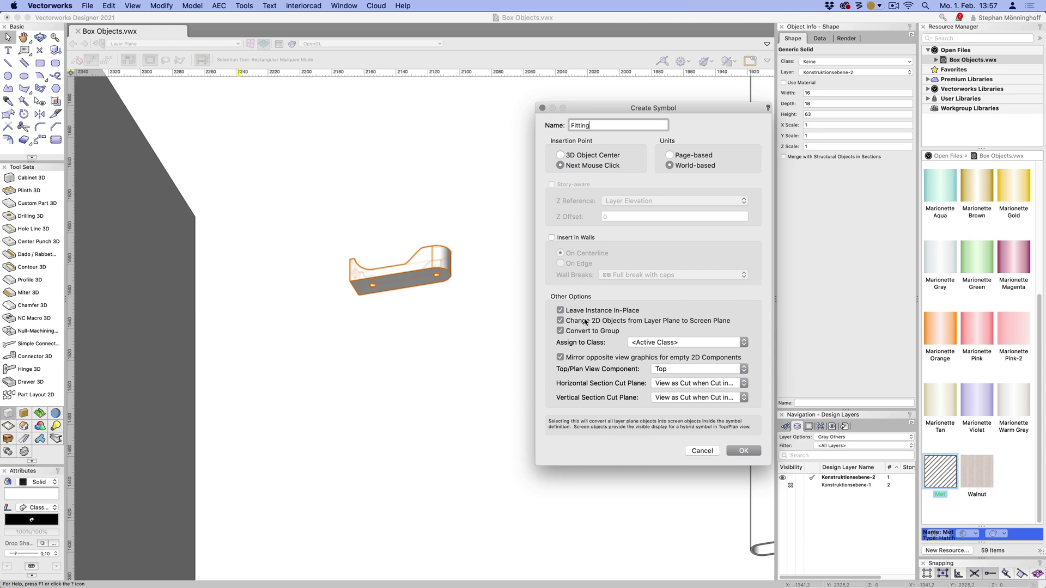
pyautogui.click(584, 322)
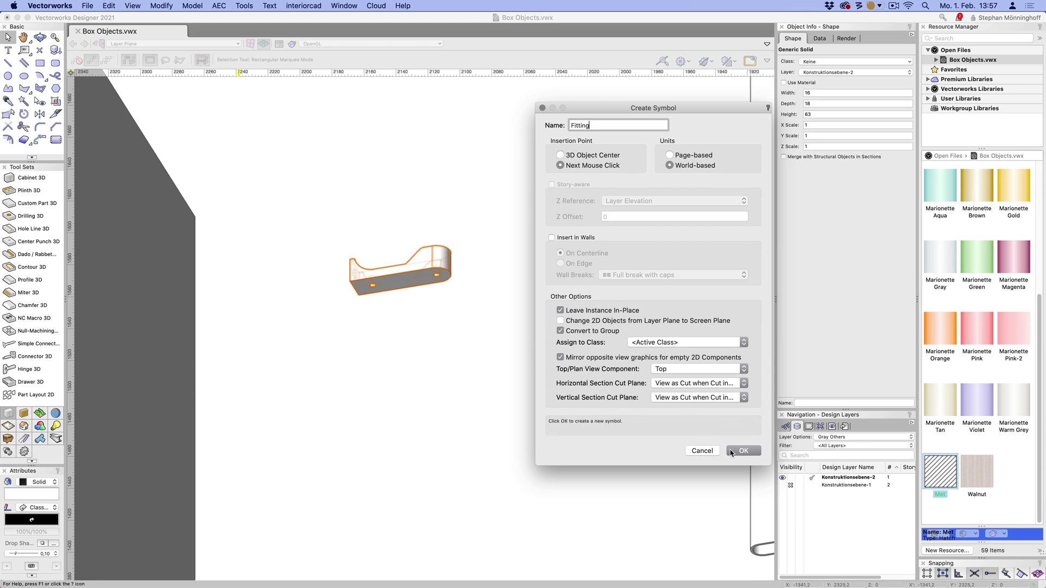
pyautogui.click(750, 450)
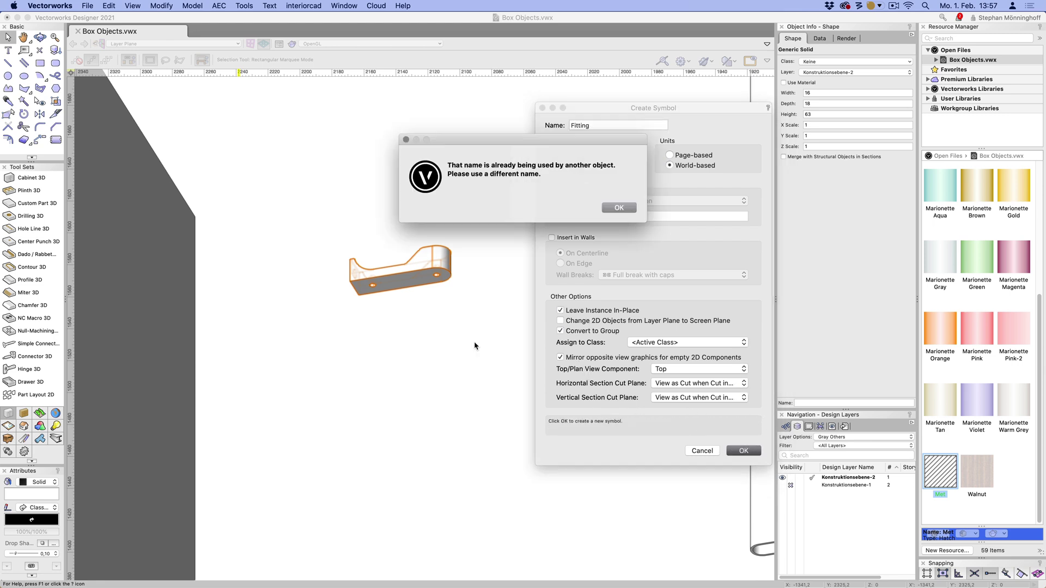
pyautogui.click(619, 208)
pyautogui.press('Right')
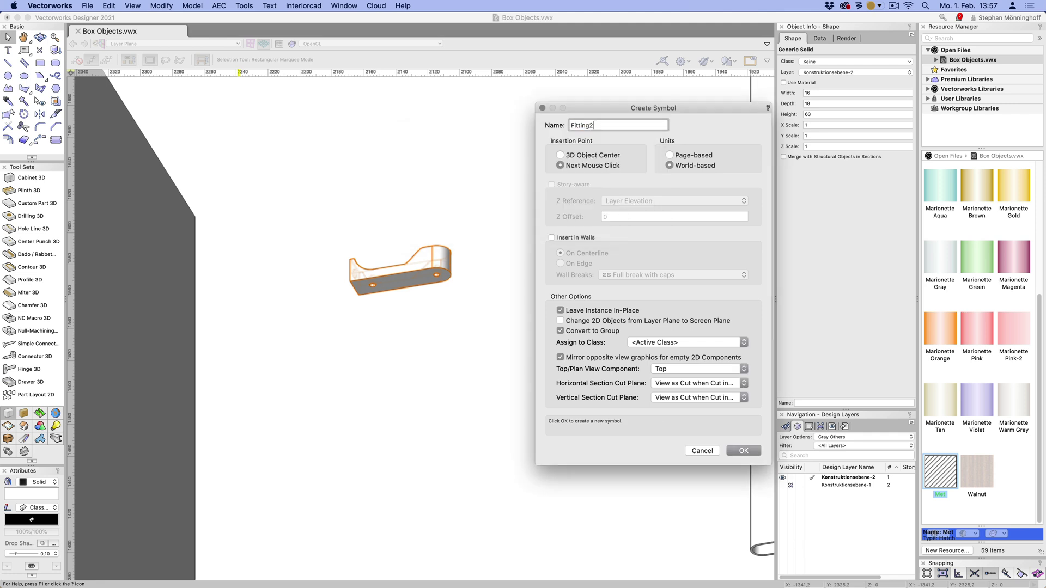
pyautogui.write('2')
pyautogui.press('Return')
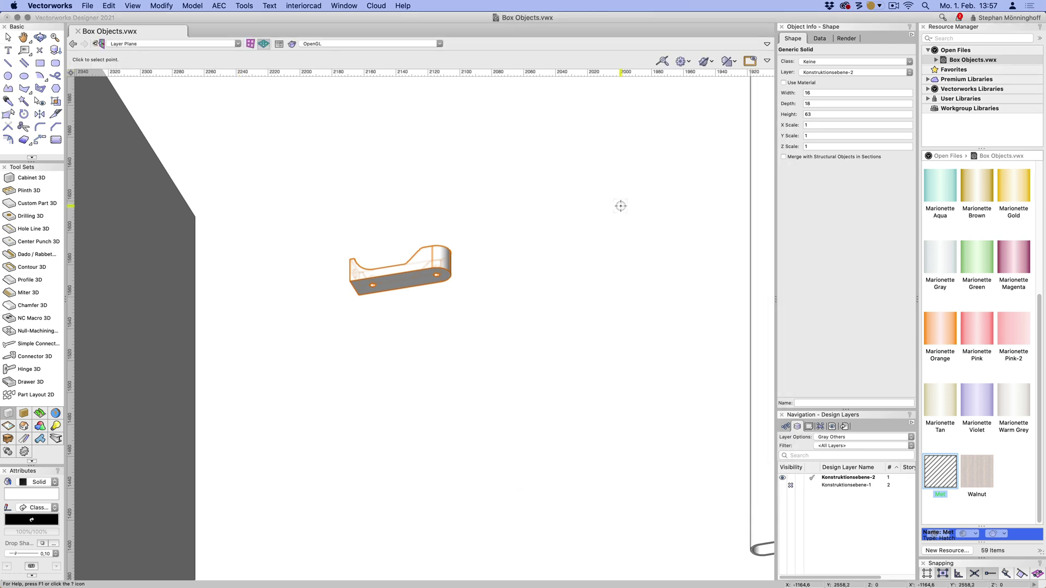
# Step: Set Fitting2's insertion point at the right hole centre and store it in the file's root folder
pyautogui.scroll(10, 437, 276)
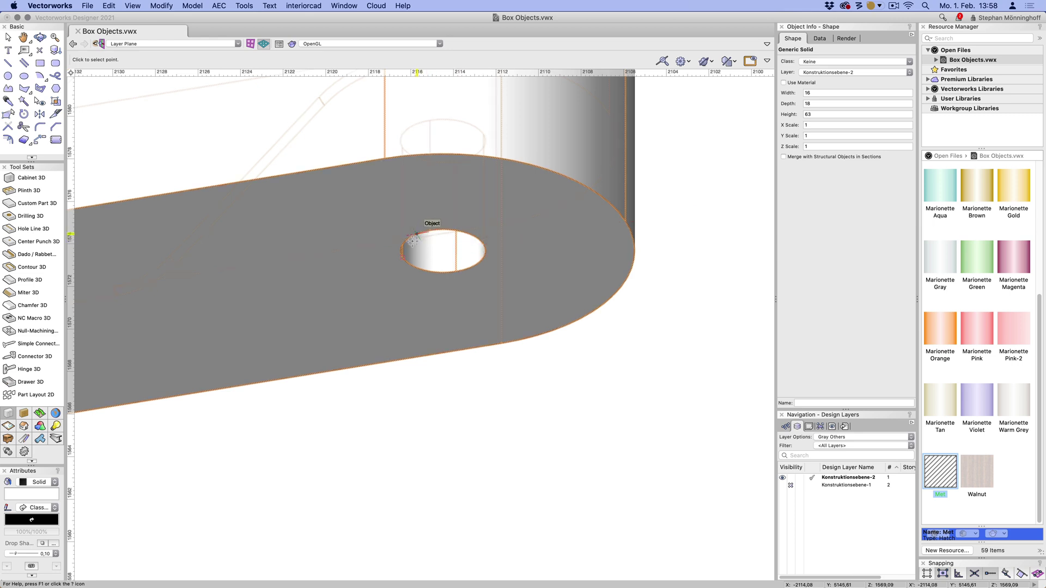
pyautogui.click(443, 255)
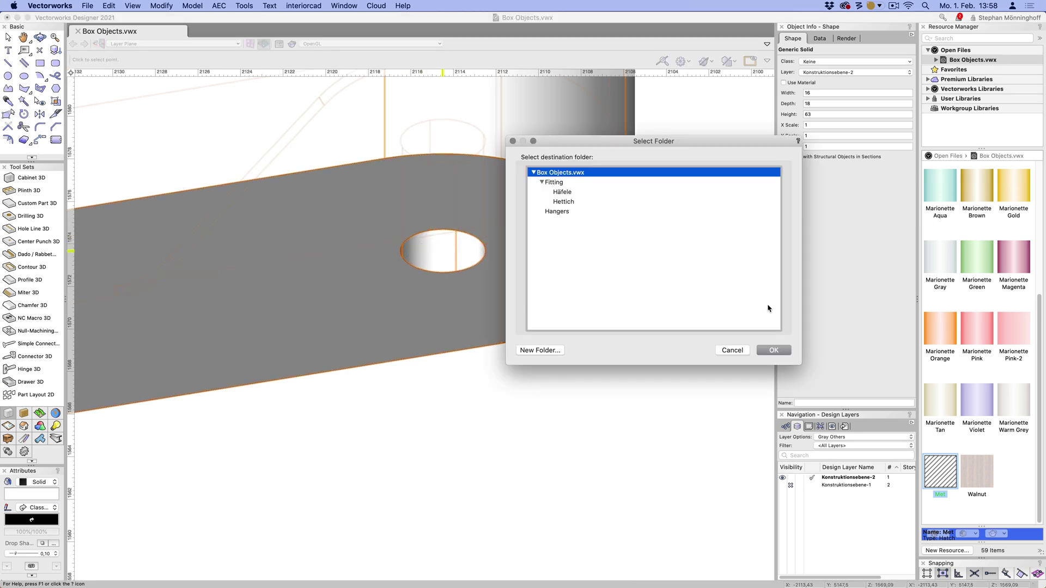
pyautogui.click(775, 351)
pyautogui.scroll(-6, 450, 287)
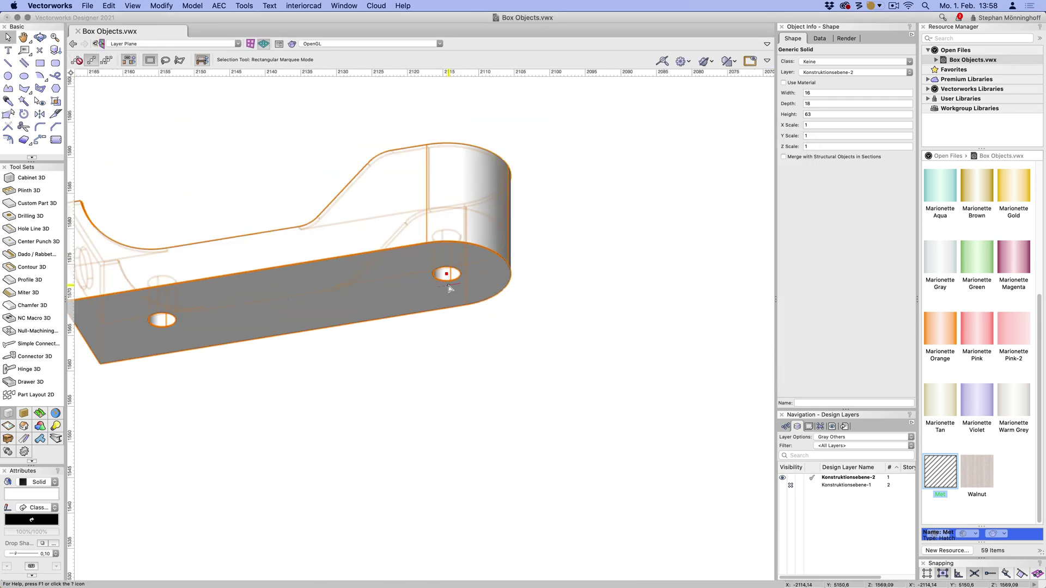
pyautogui.scroll(-10, 451, 287)
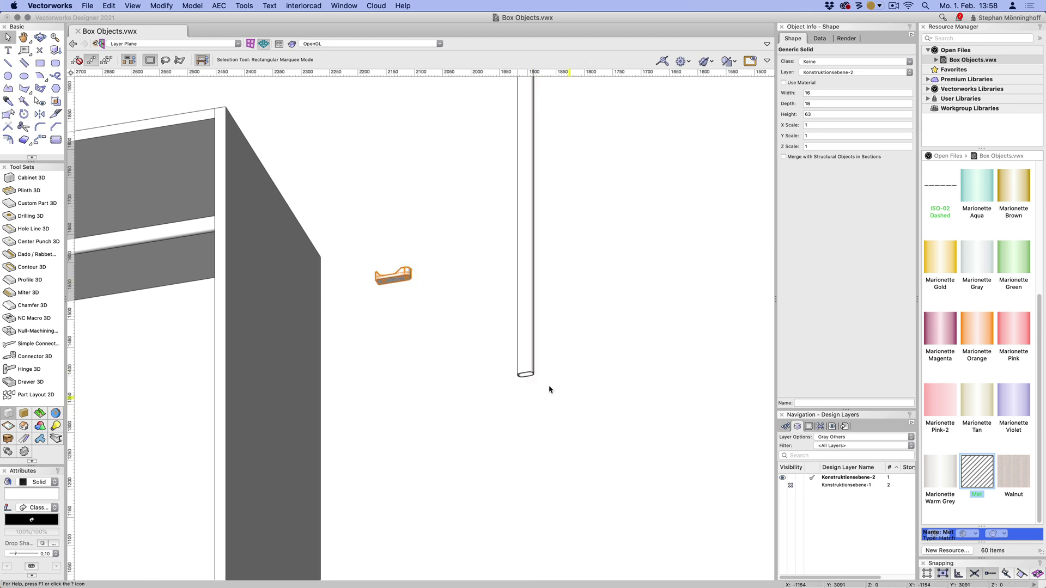
# Step: Set the vertical pipe's extrusion to 100, undoing a mistaken Bot Z edit so it stays 1563
pyautogui.click(532, 372)
pyautogui.scroll(-3, 491, 462)
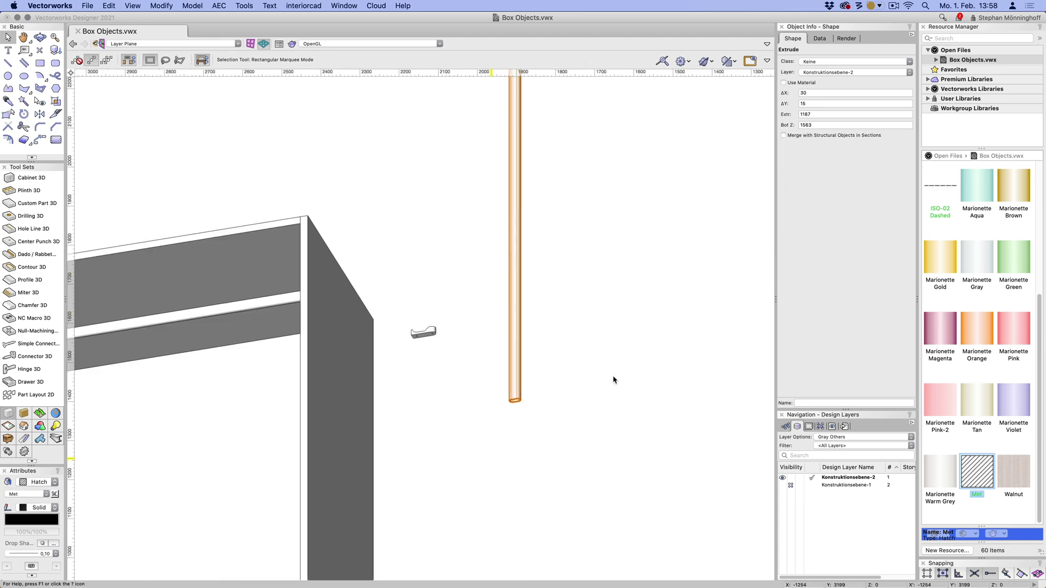
pyautogui.doubleClick(822, 125)
pyautogui.write('100')
pyautogui.press('Return')
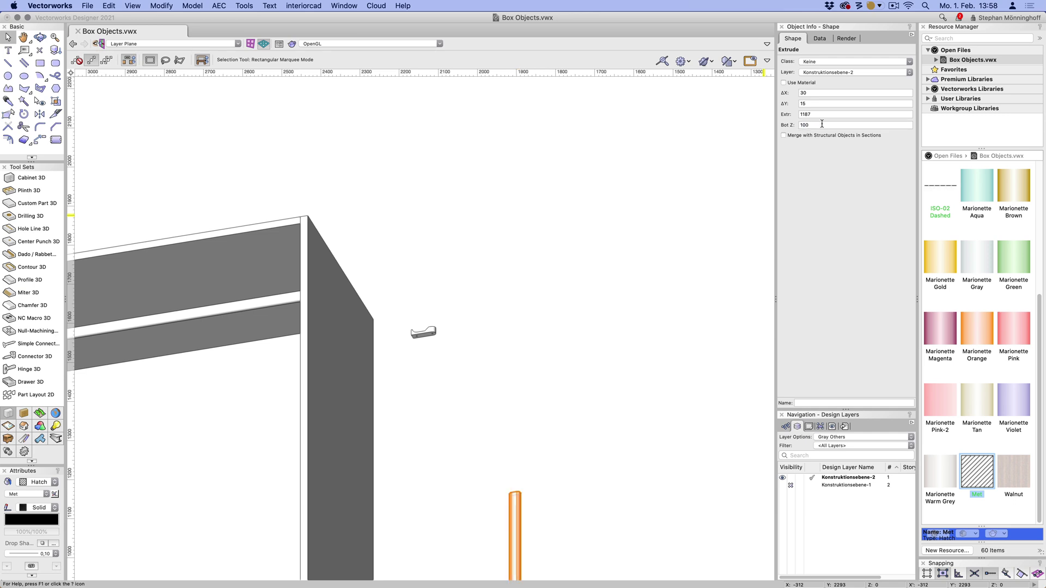
pyautogui.press('super+z')
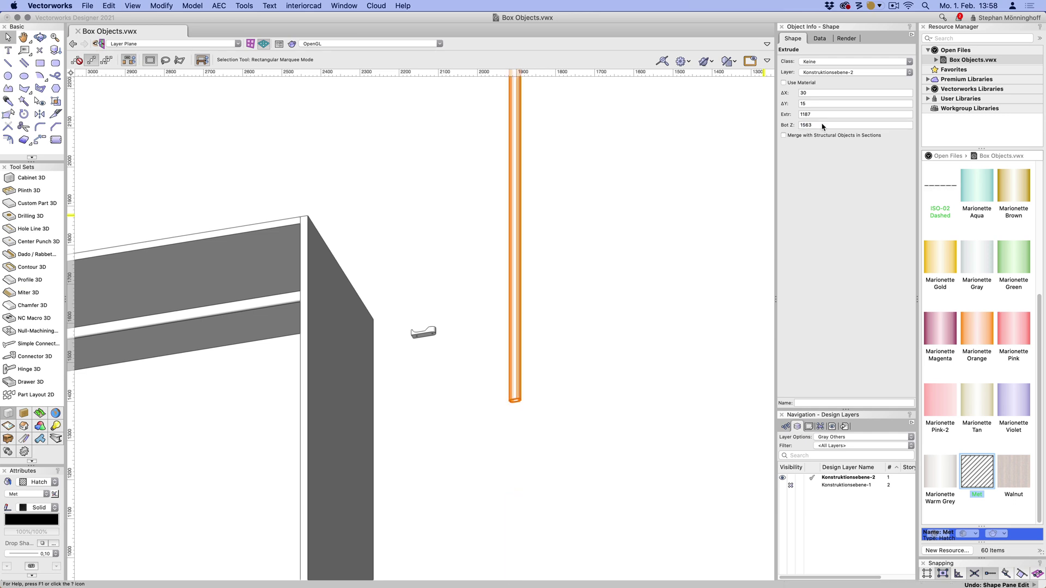
pyautogui.doubleClick(821, 115)
pyautogui.write('100')
pyautogui.press('Return')
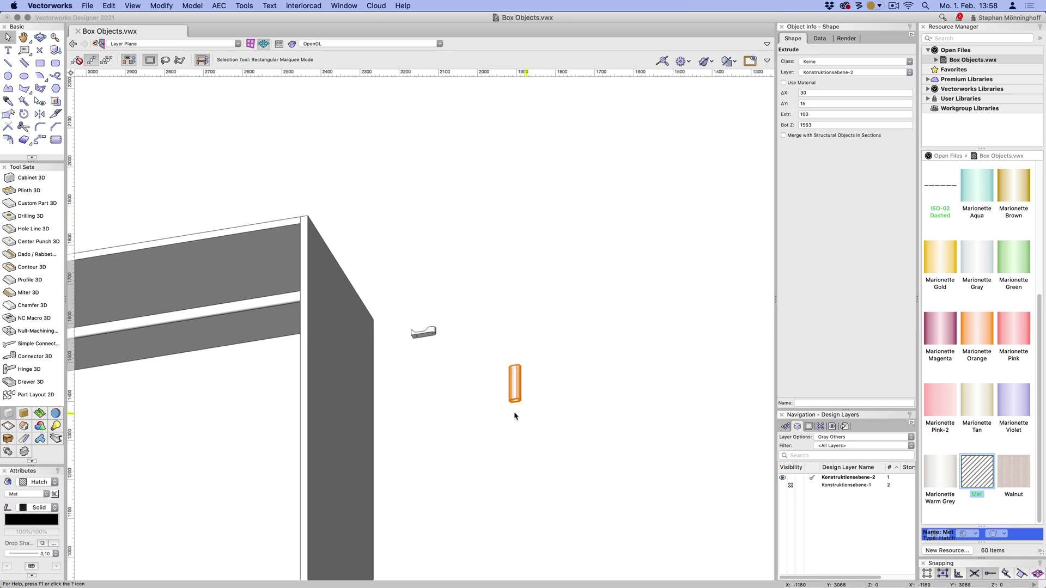
pyautogui.scroll(8, 522, 414)
pyautogui.scroll(1, 511, 393)
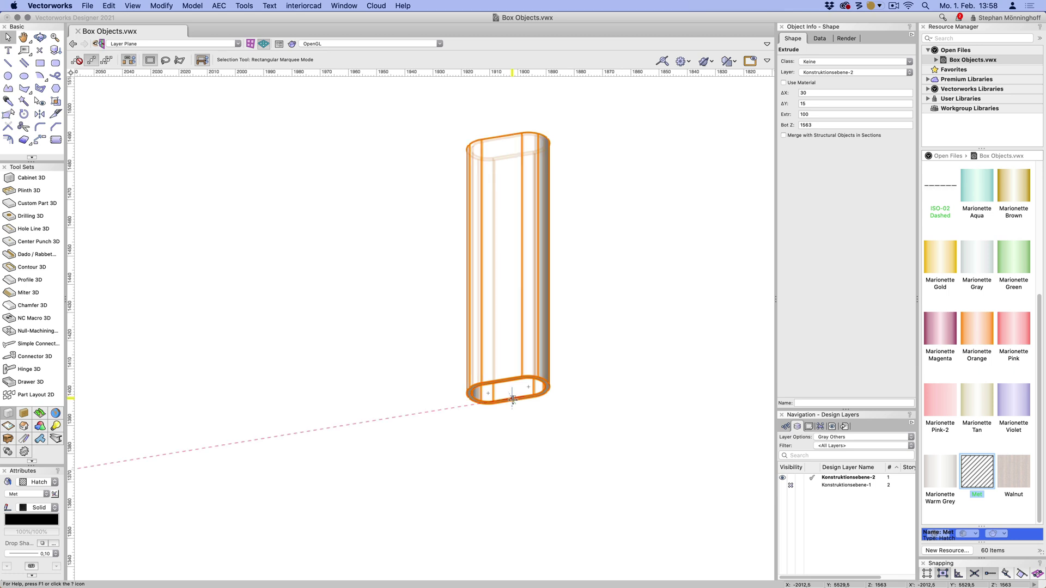
# Step: Make the short pipe a Rail symbol inserted at its bottom arc centre, stored in Box Objects.vwx
pyautogui.click(160, 5)
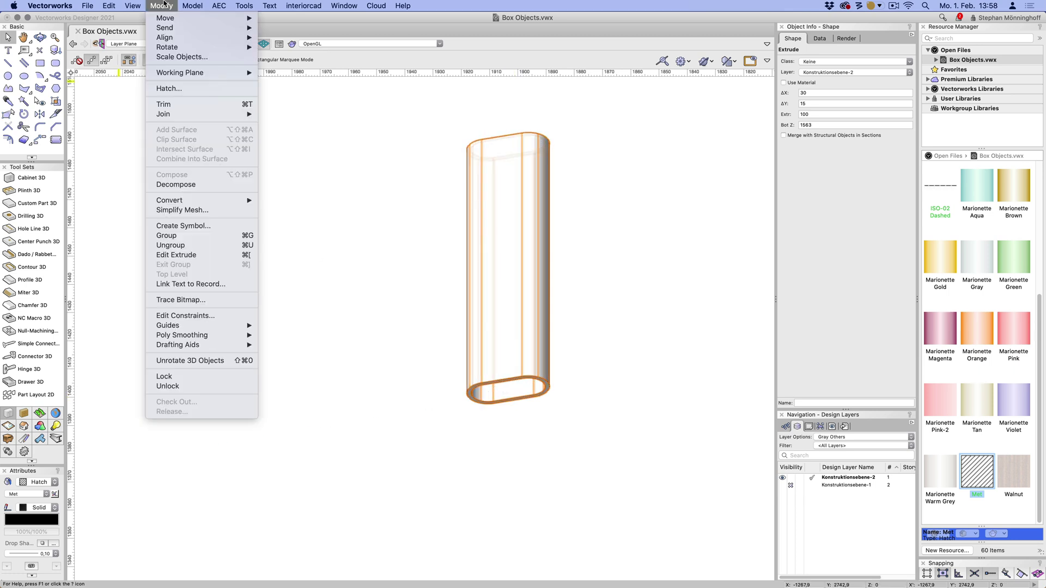
pyautogui.click(161, 229)
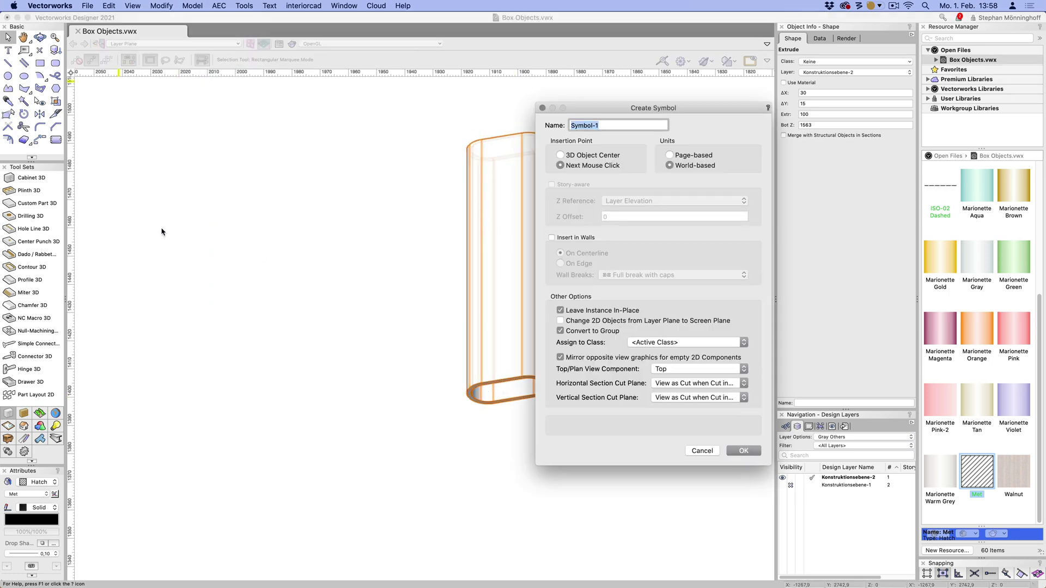
pyautogui.write('Rail')
pyautogui.click(744, 450)
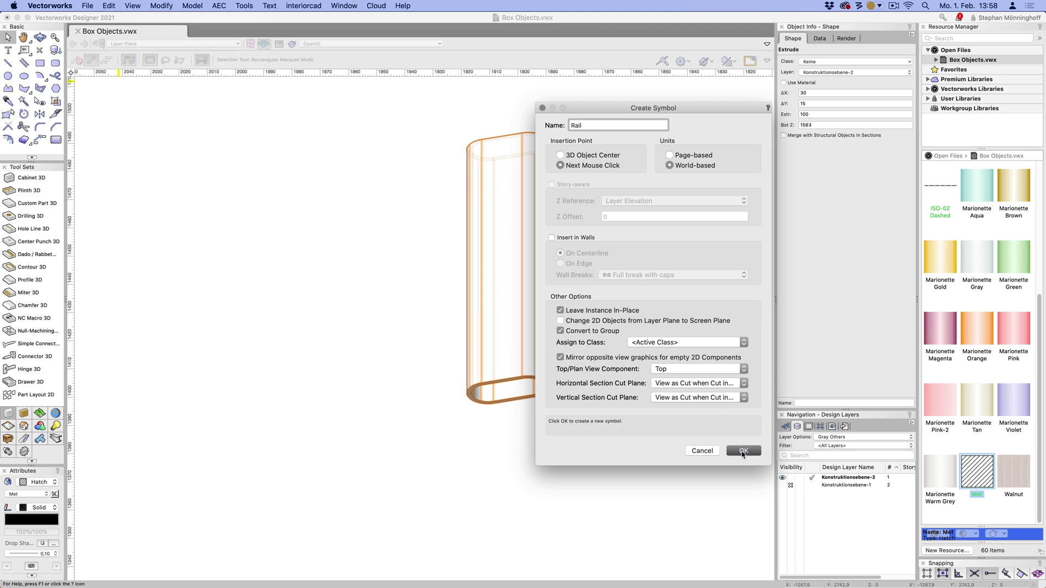
pyautogui.scroll(3, 567, 410)
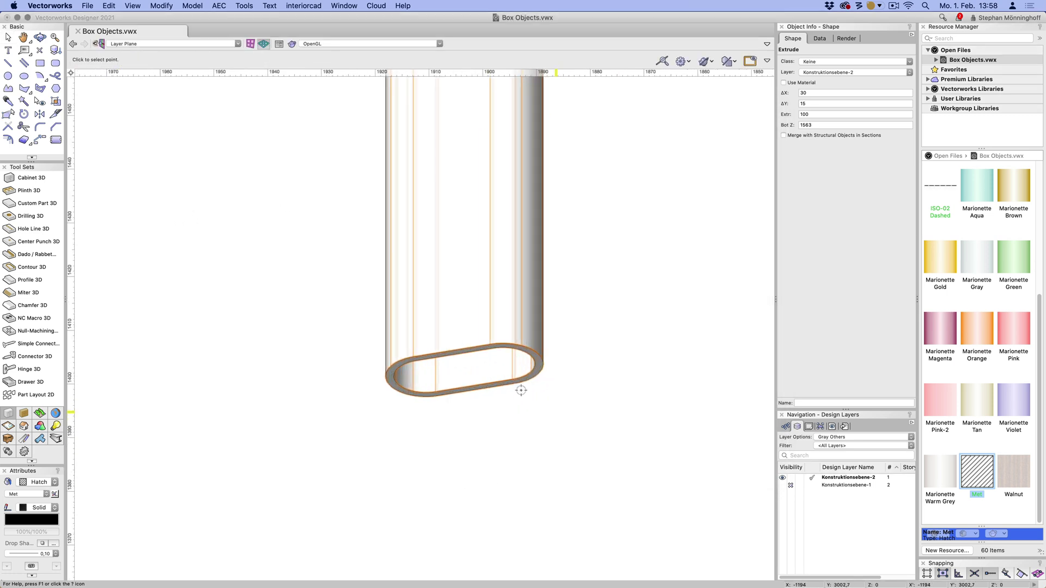
pyautogui.click(504, 364)
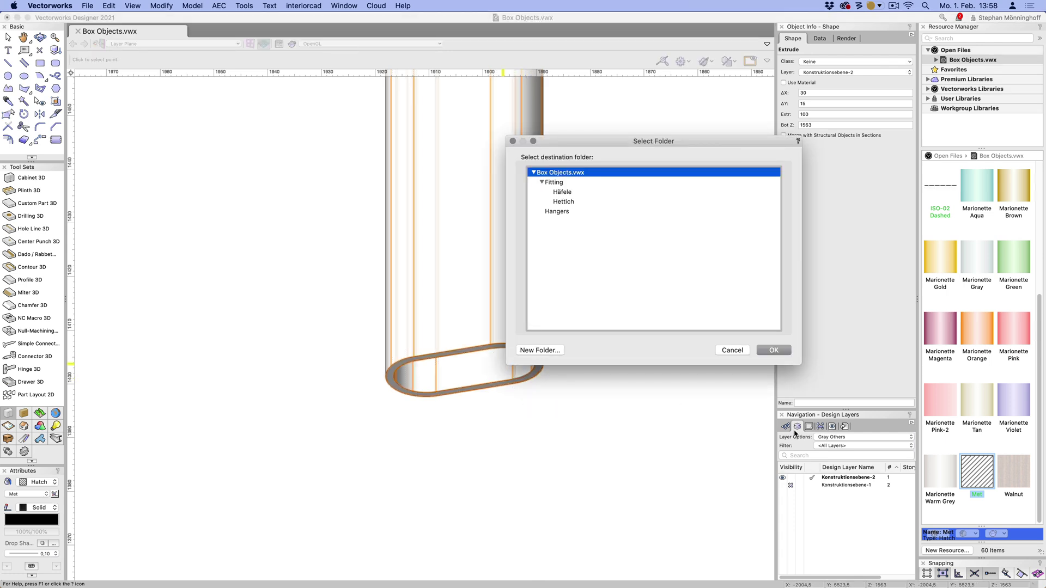
pyautogui.click(776, 351)
pyautogui.scroll(-5, 544, 392)
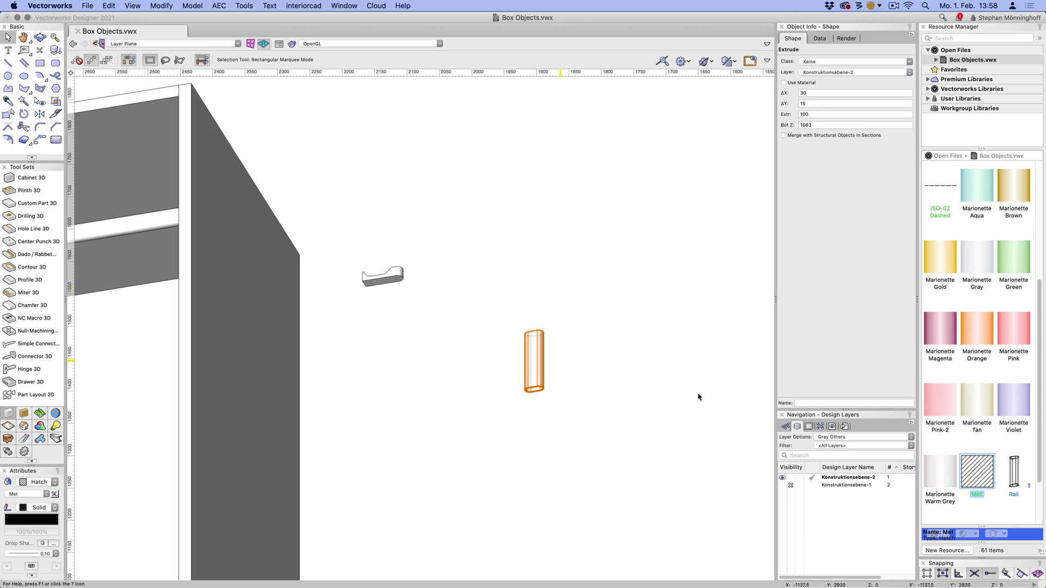
# Step: Remove the Clothes Rail entry from the cabinet's Objects settings
pyautogui.scroll(-5, 637, 375)
pyautogui.scroll(-3, 544, 305)
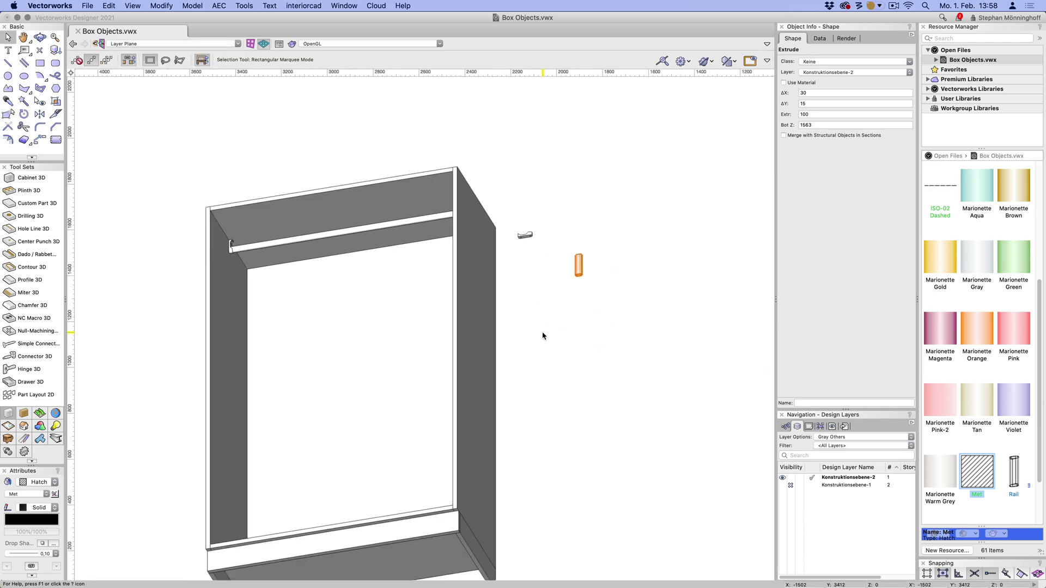
pyautogui.click(452, 336)
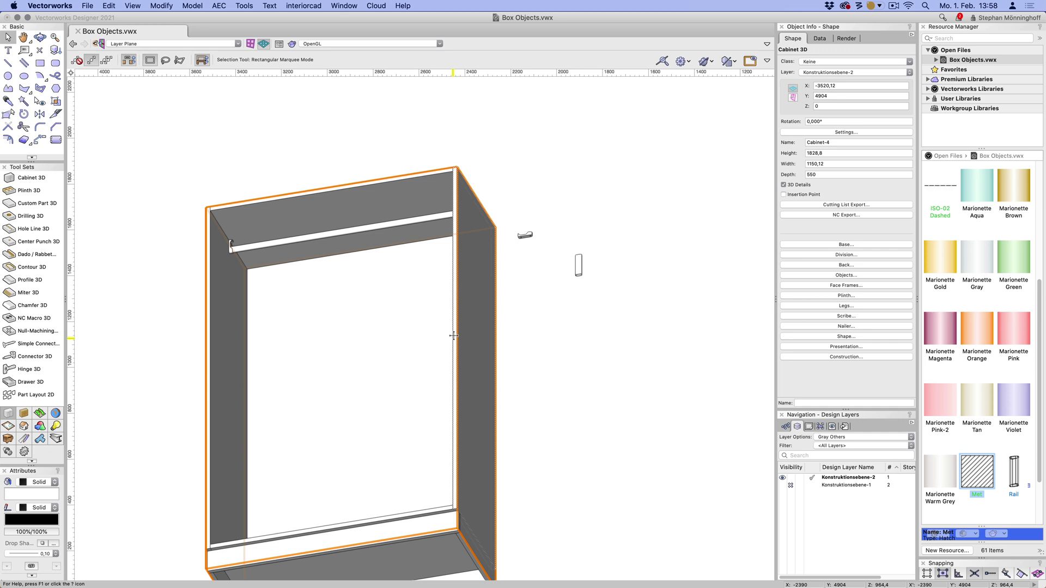
pyautogui.doubleClick(452, 336)
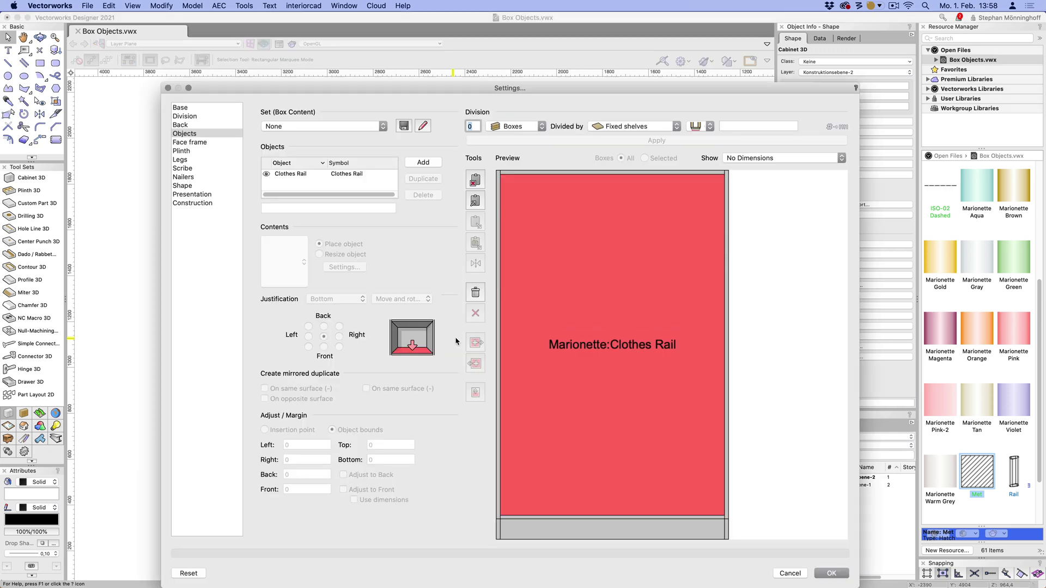
pyautogui.click(196, 135)
pyautogui.click(338, 174)
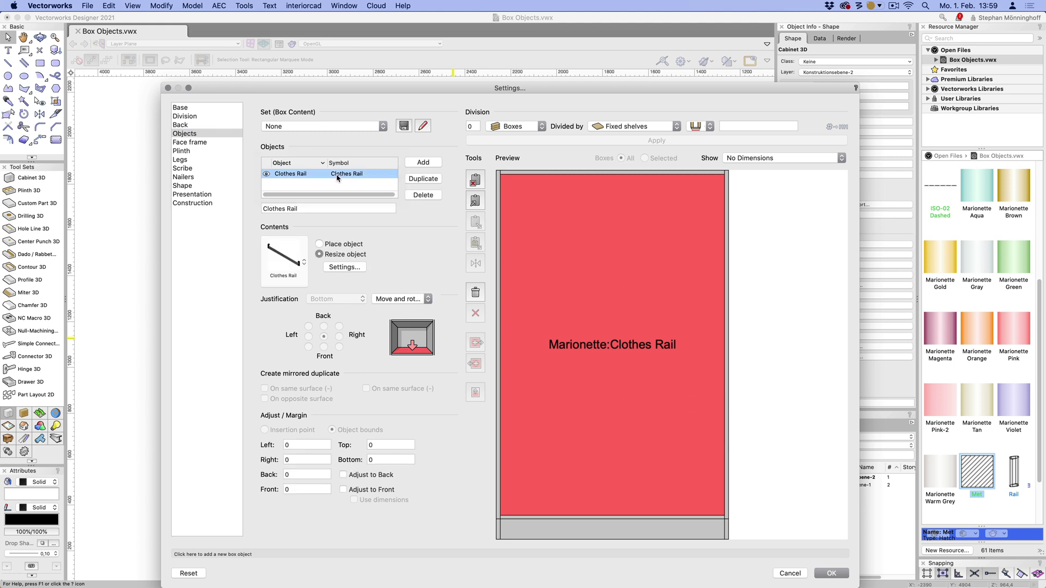
pyautogui.click(428, 195)
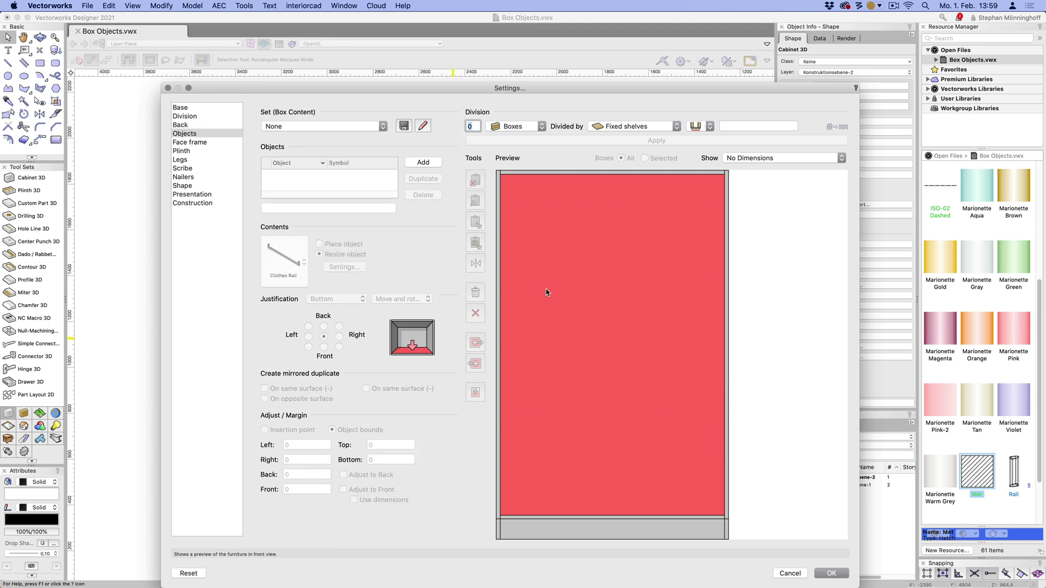
# Step: Add a new cabinet object named Fitting whose contents are the Fitting-2 symbol
pyautogui.click(420, 162)
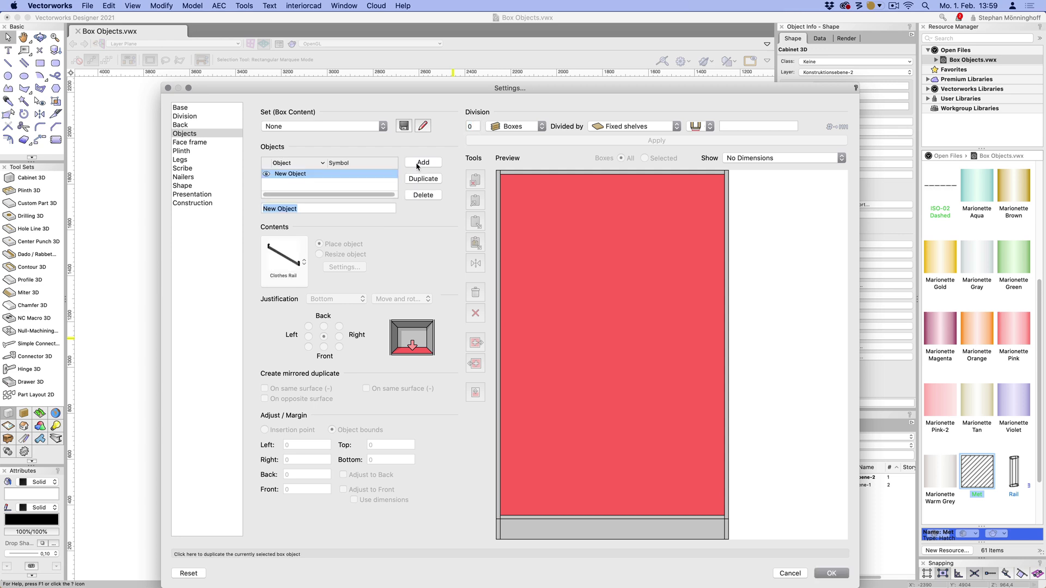
pyautogui.write('Fitting')
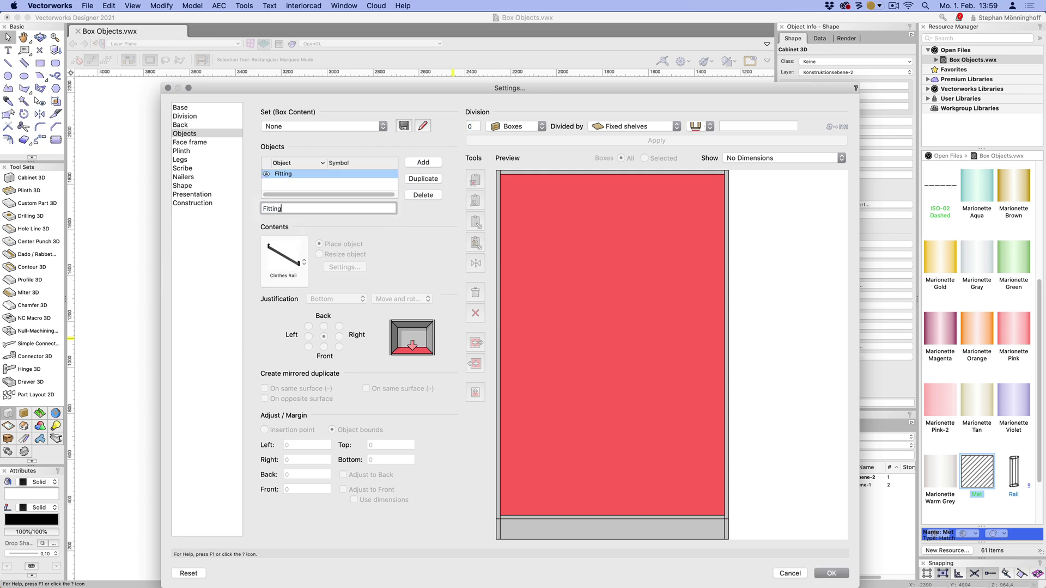
pyautogui.click(284, 274)
pyautogui.click(429, 410)
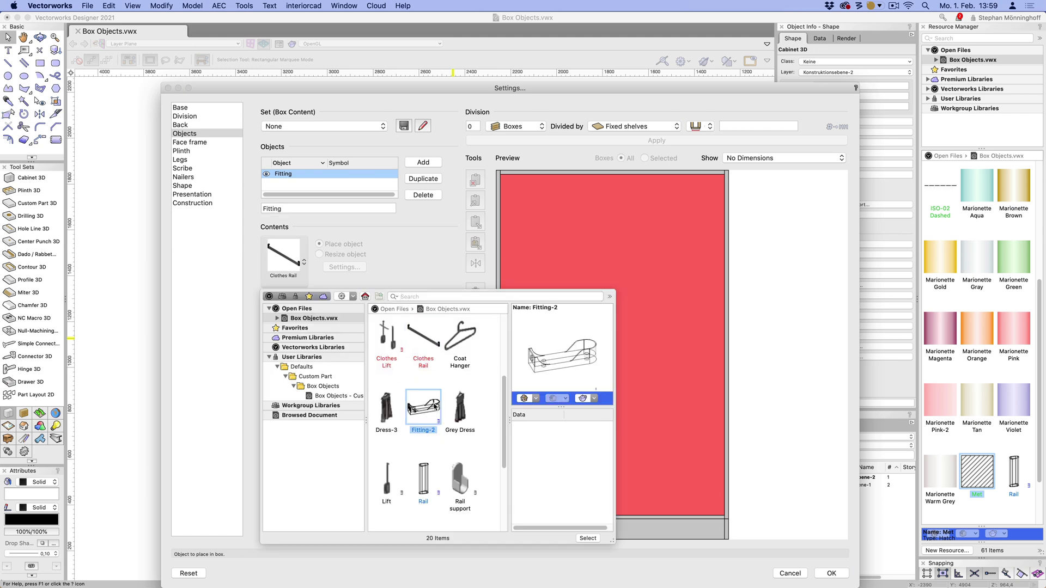
pyautogui.doubleClick(430, 410)
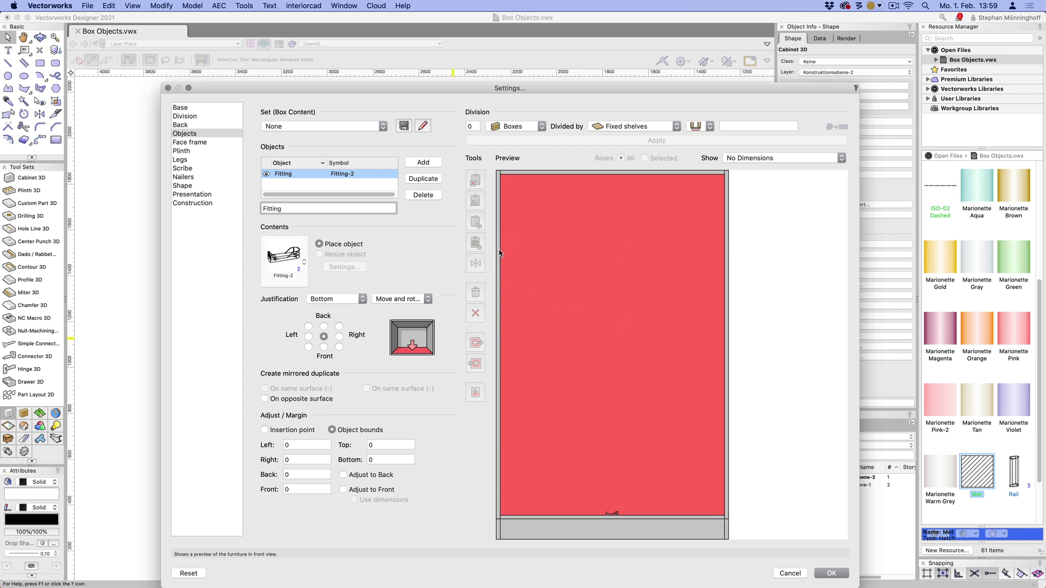
# Step: Mount Fitting left-justified at the top, 200 from the top, mirrored onto the opposite surface
pyautogui.click(335, 300)
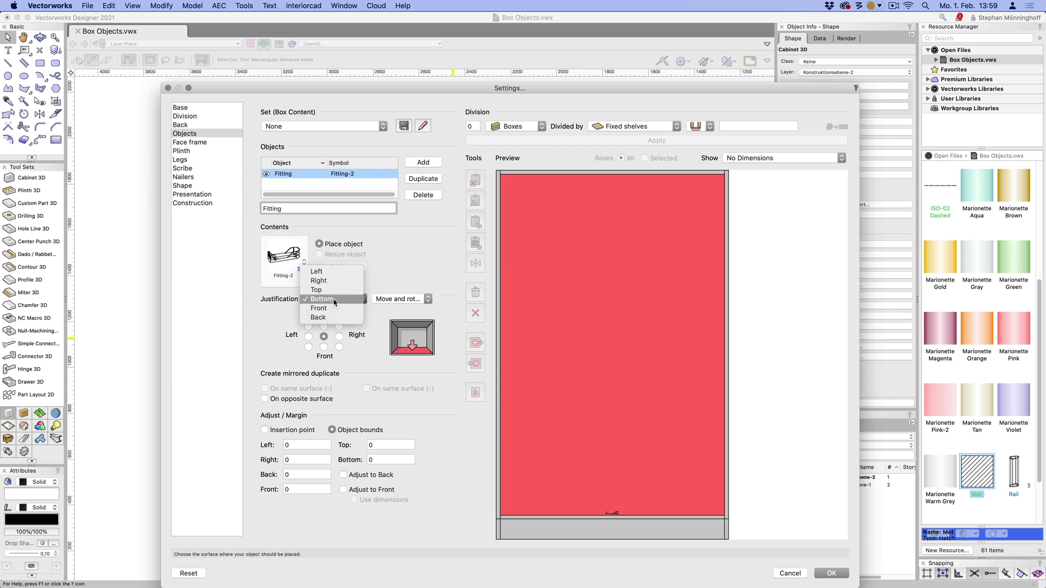
pyautogui.click(316, 271)
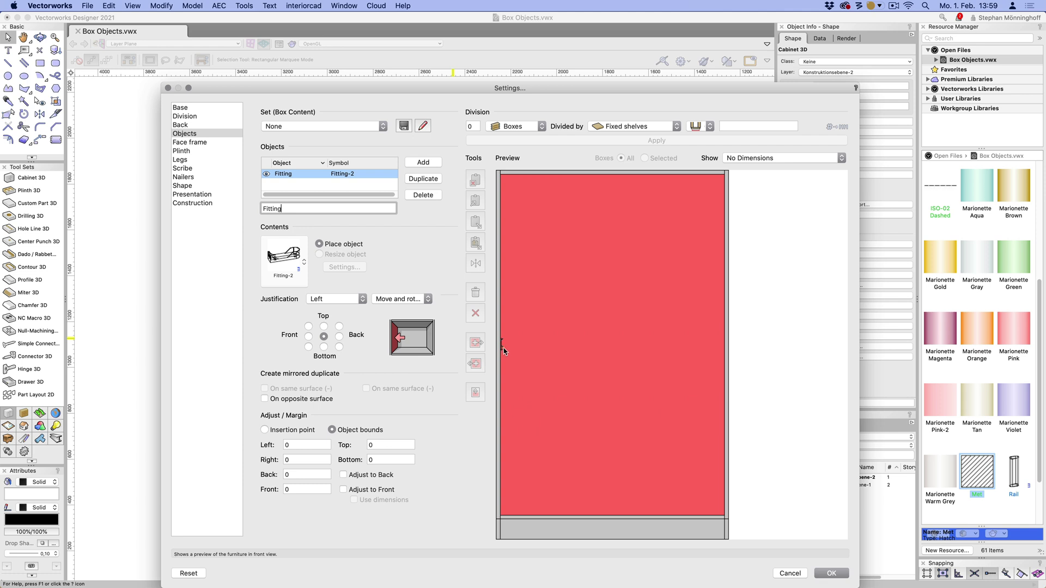
pyautogui.click(325, 337)
pyautogui.click(323, 326)
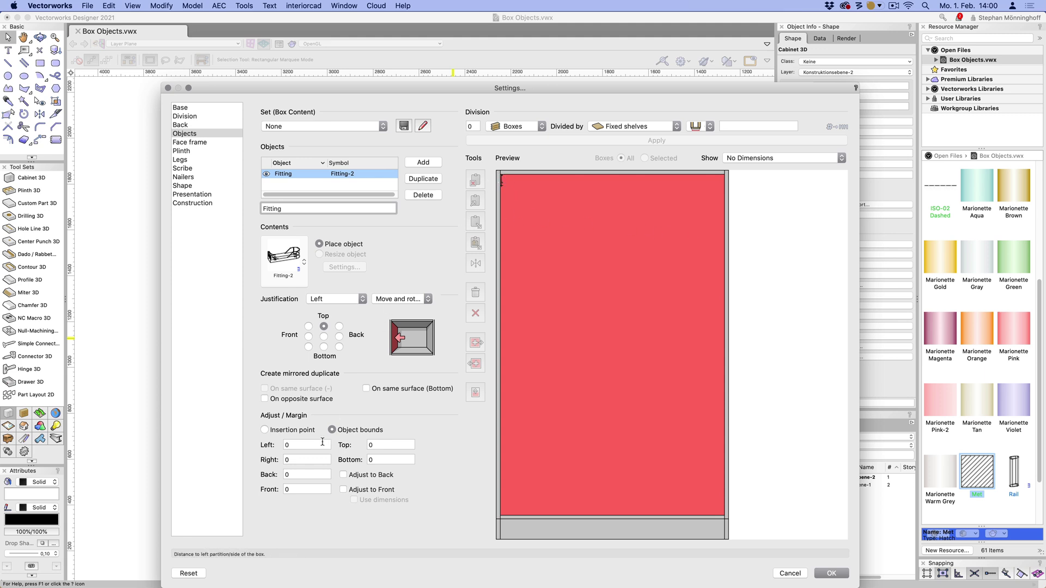
pyautogui.click(383, 447)
pyautogui.write('200')
pyautogui.press('Tab')
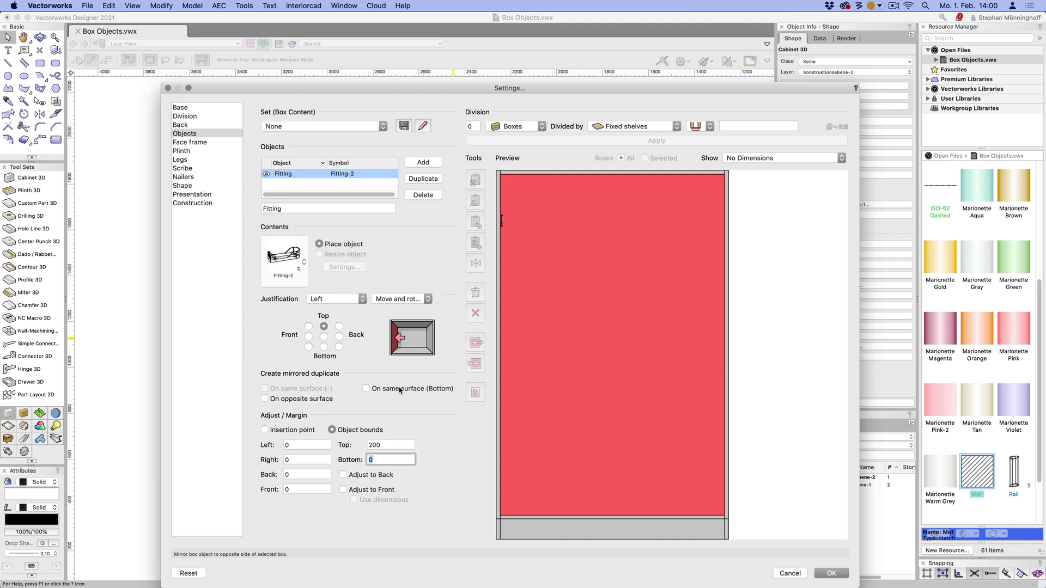
pyautogui.click(297, 400)
# Step: Add a cabinet object named Rail using the Rail symbol
pyautogui.click(423, 163)
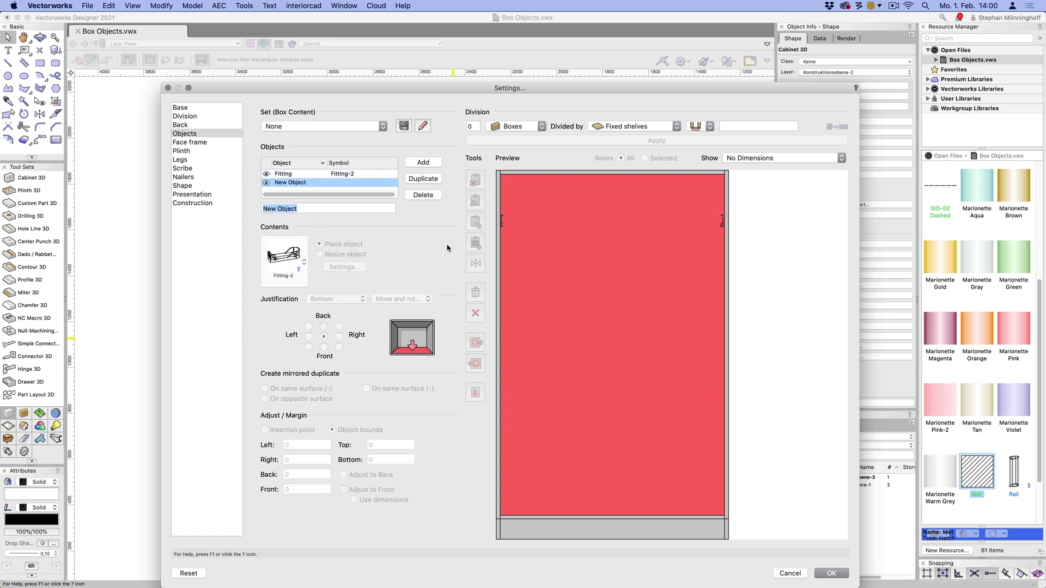
pyautogui.write('Rail')
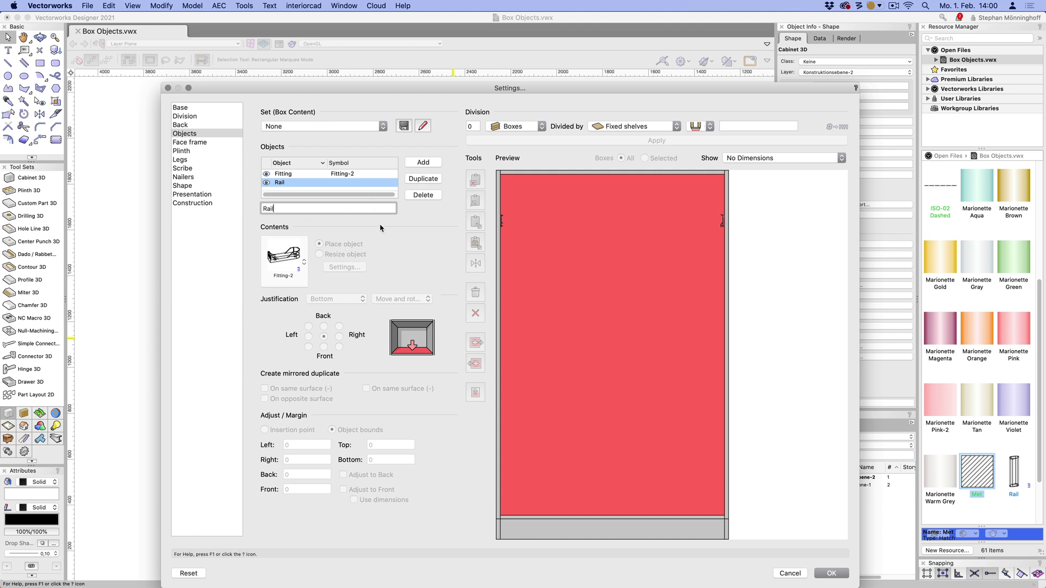
pyautogui.click(284, 263)
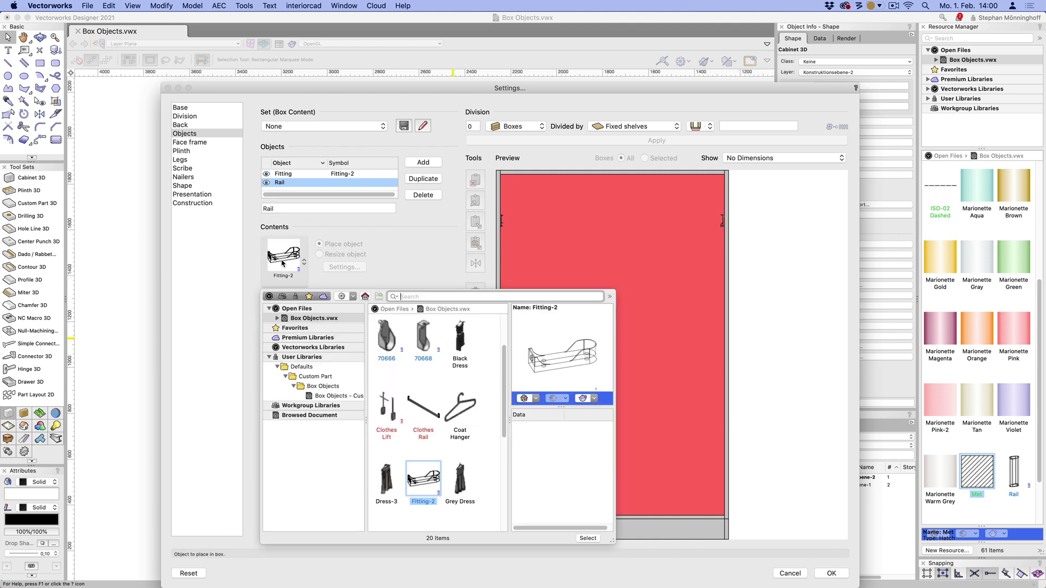
pyautogui.click(423, 411)
pyautogui.scroll(2, 417, 410)
pyautogui.scroll(-5, 414, 409)
pyautogui.click(425, 439)
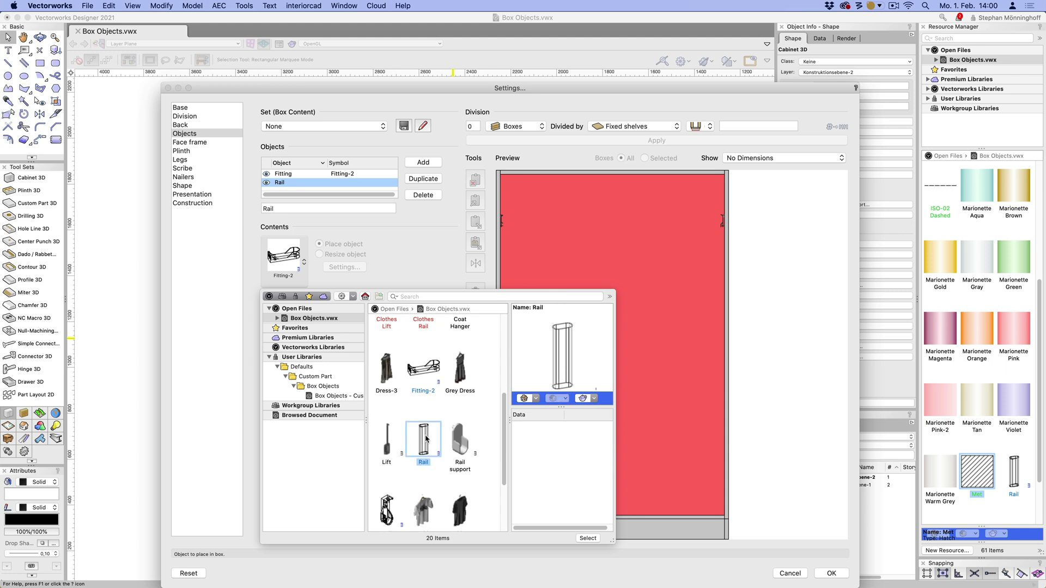
pyautogui.doubleClick(425, 440)
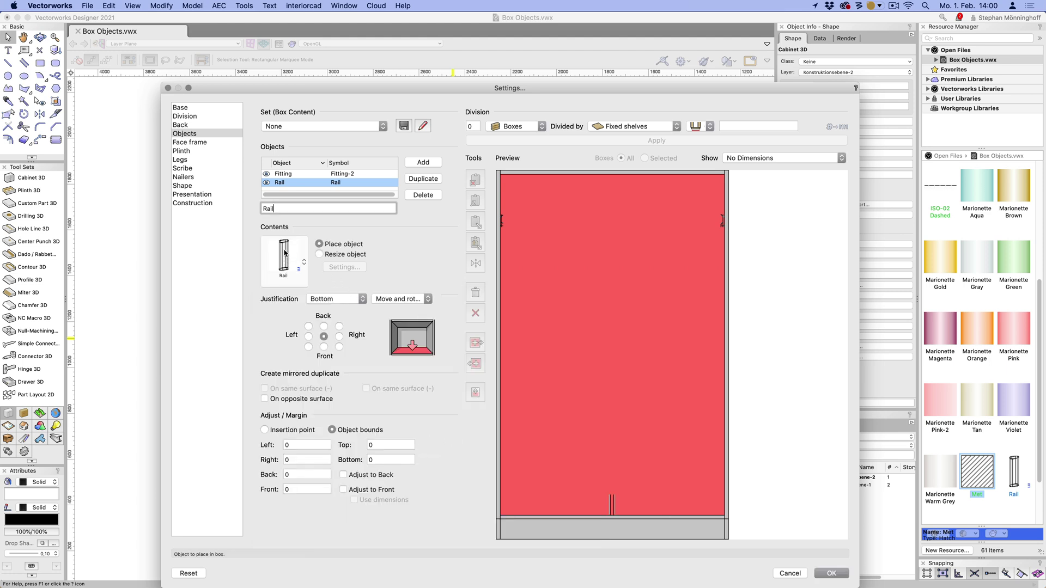
# Step: Mount the Rail left-justified at the top with a 200 top margin
pyautogui.click(333, 300)
pyautogui.click(332, 272)
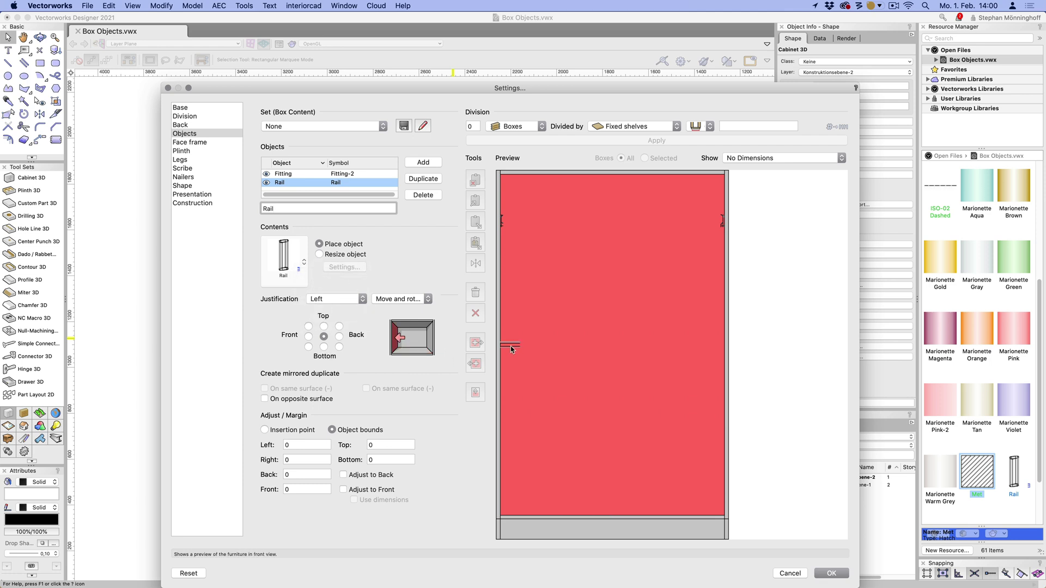
pyautogui.click(323, 326)
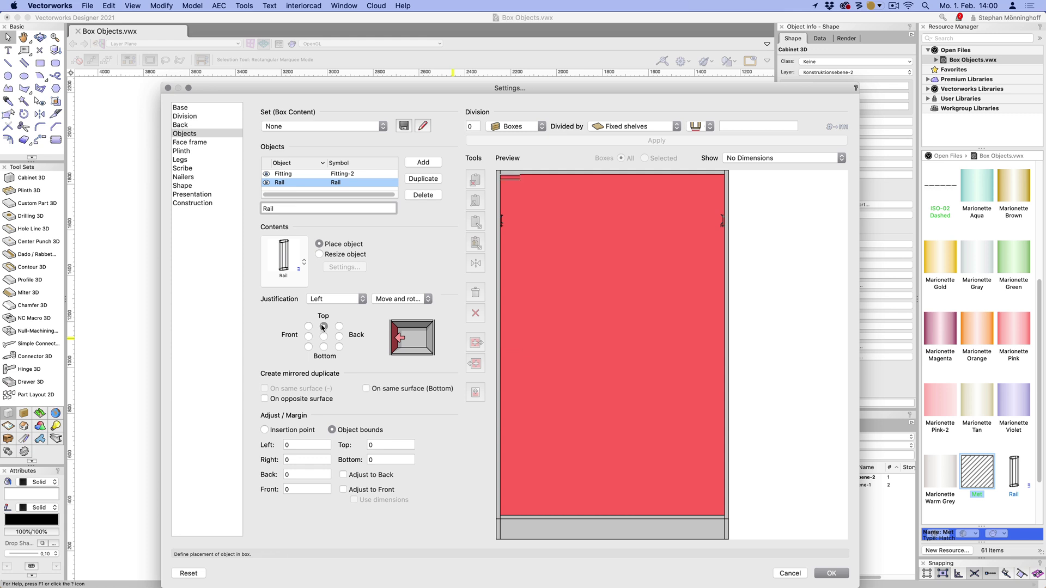
pyautogui.click(384, 445)
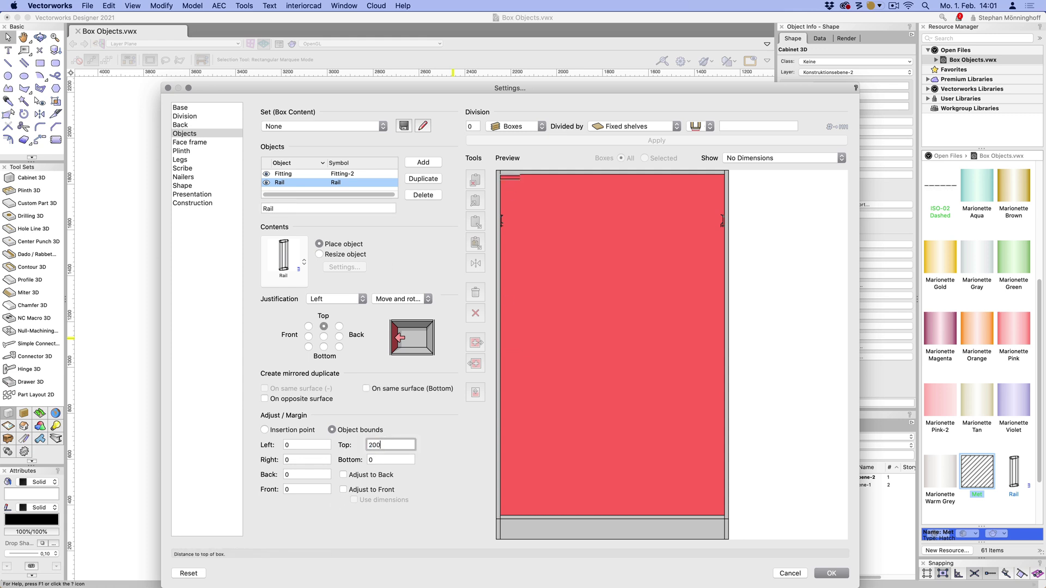
pyautogui.press('Tab')
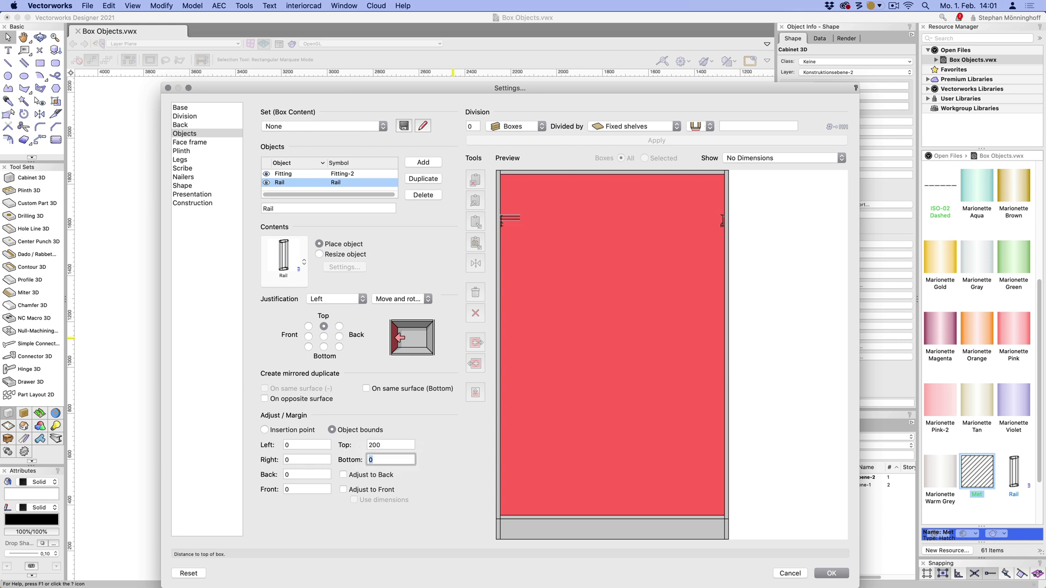
# Step: Resize the Rail to the box width and apply the cabinet settings
pyautogui.click(320, 254)
pyautogui.click(344, 268)
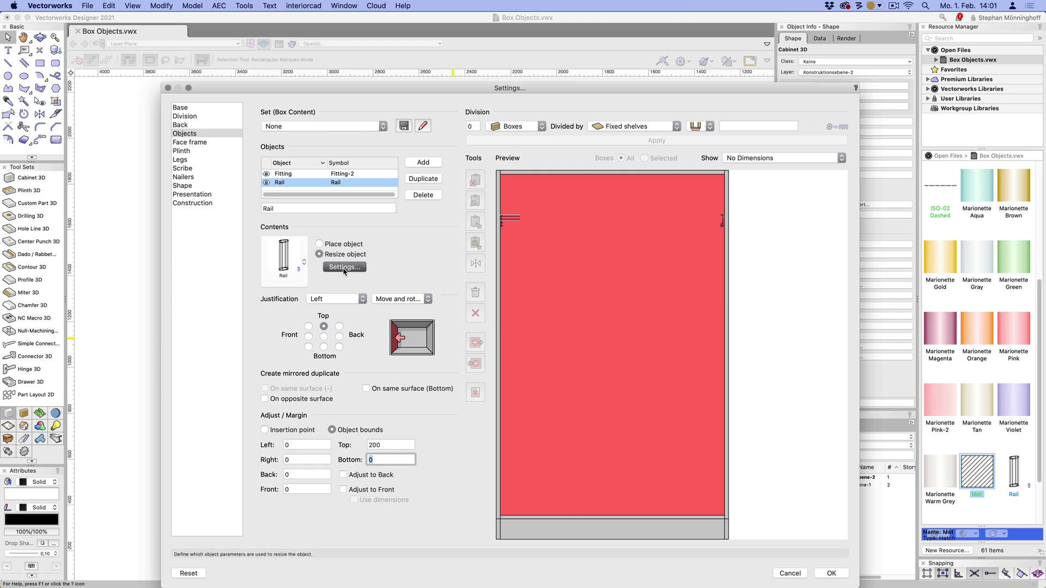
pyautogui.click(452, 168)
pyautogui.click(576, 221)
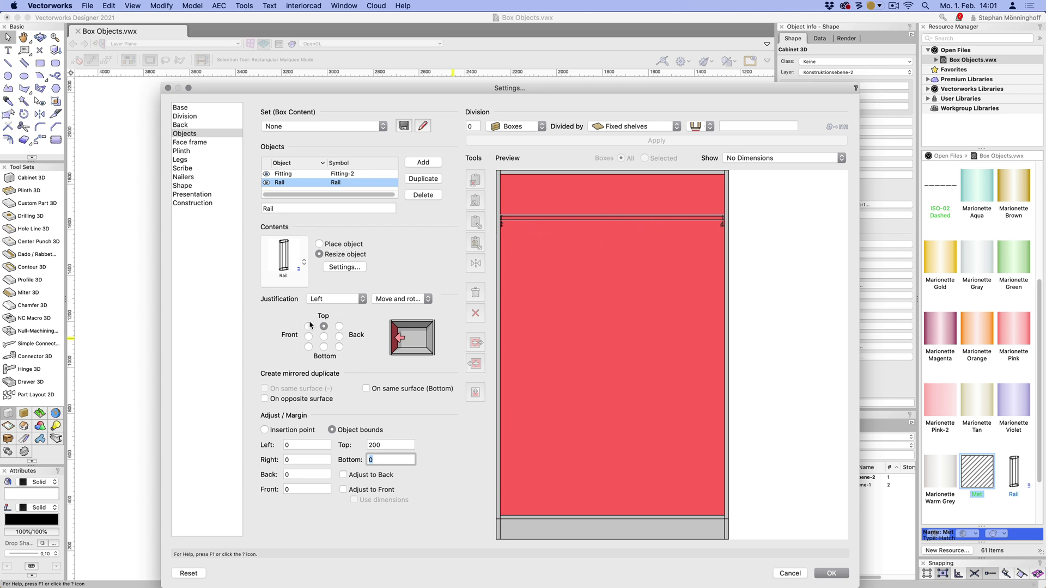
pyautogui.click(831, 573)
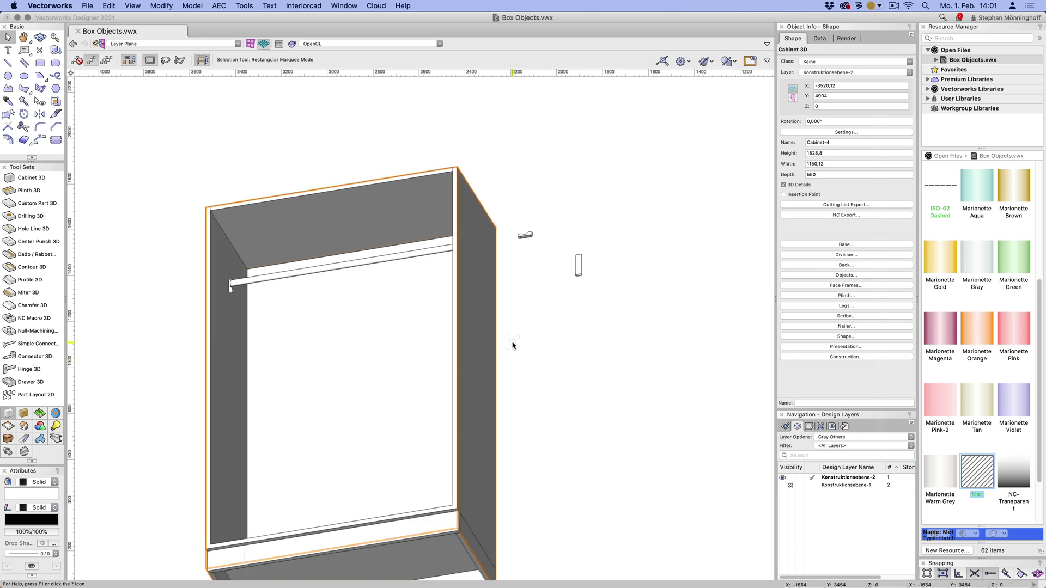
# Step: Set the cabinet's width to 500 in Object Info
pyautogui.click(835, 163)
pyautogui.write('50')
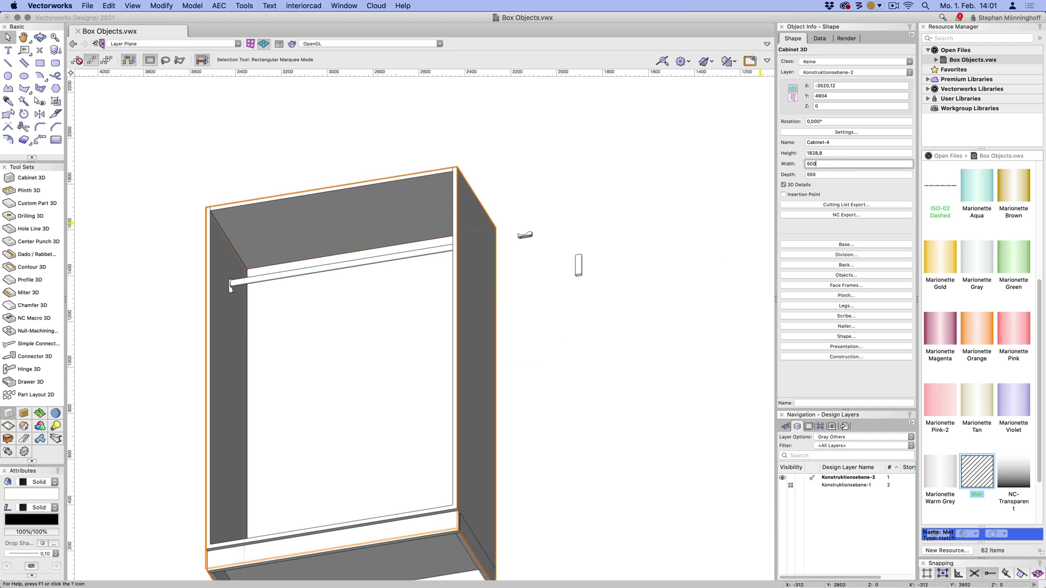
pyautogui.write('0')
pyautogui.press('Return')
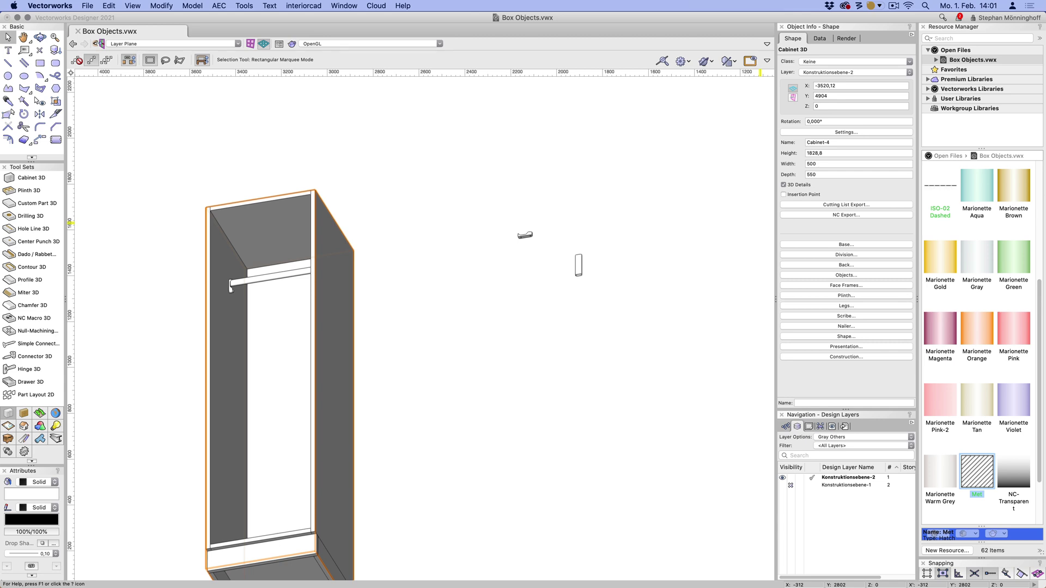
# Step: Inspect the rail end in wireframe Front view, then reselect the cabinet and show its Objects settings
pyautogui.click(506, 378)
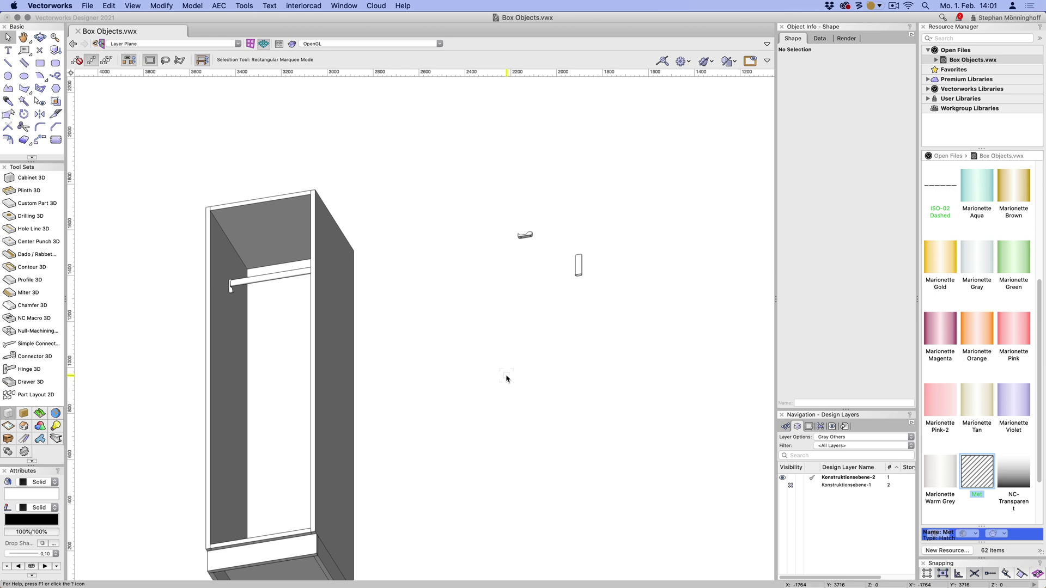
pyautogui.press('super+shift+w')
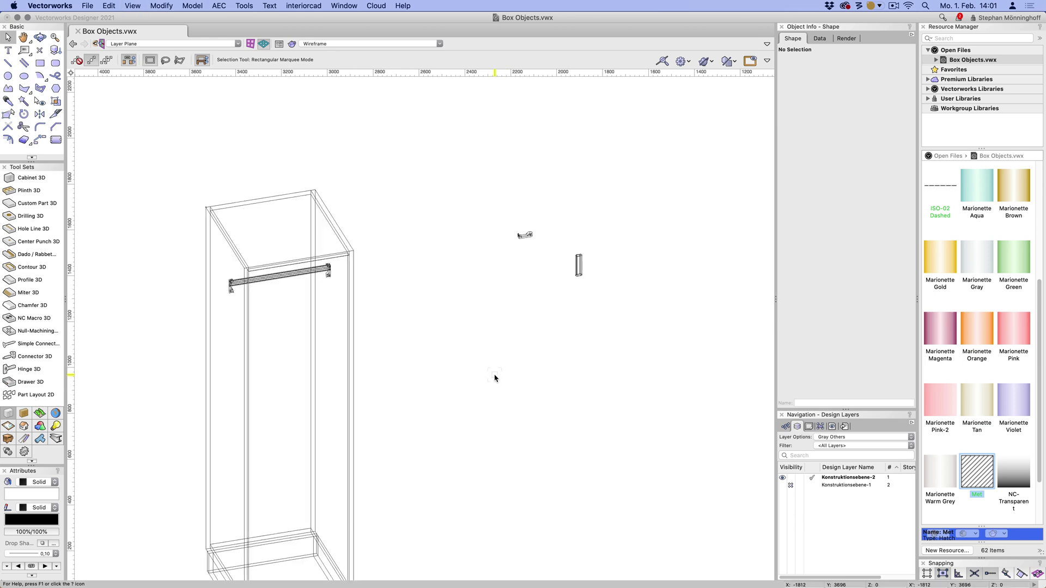
pyautogui.press('super+2')
pyautogui.scroll(5, 389, 185)
pyautogui.scroll(4, 353, 161)
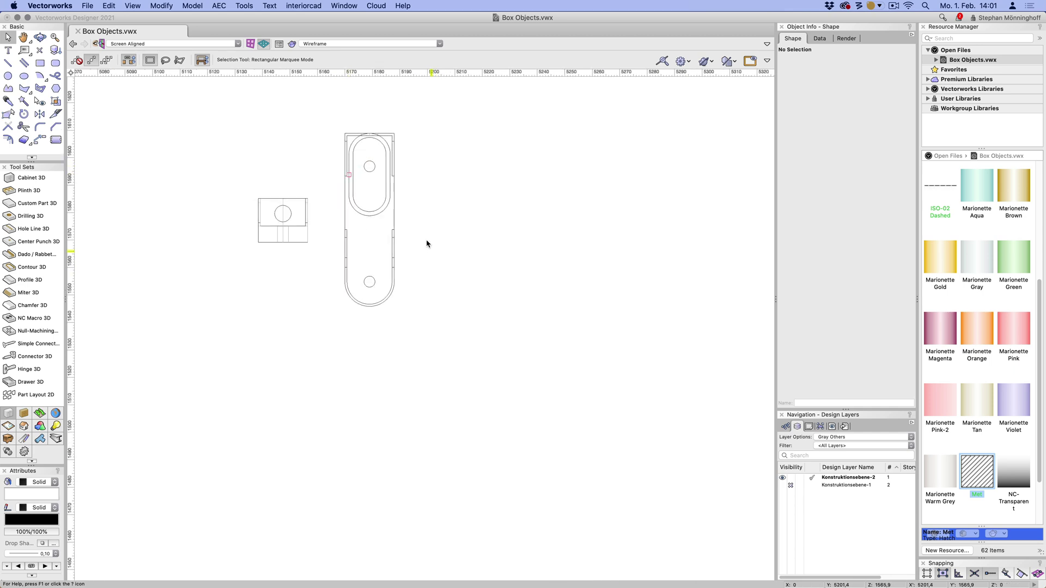
pyautogui.scroll(1, 380, 183)
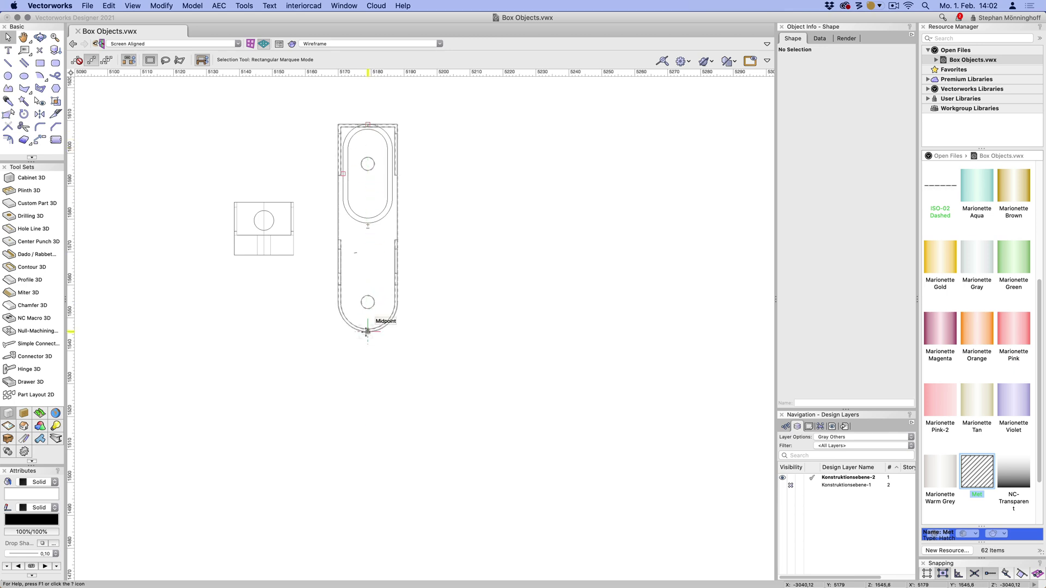
pyautogui.click(367, 301)
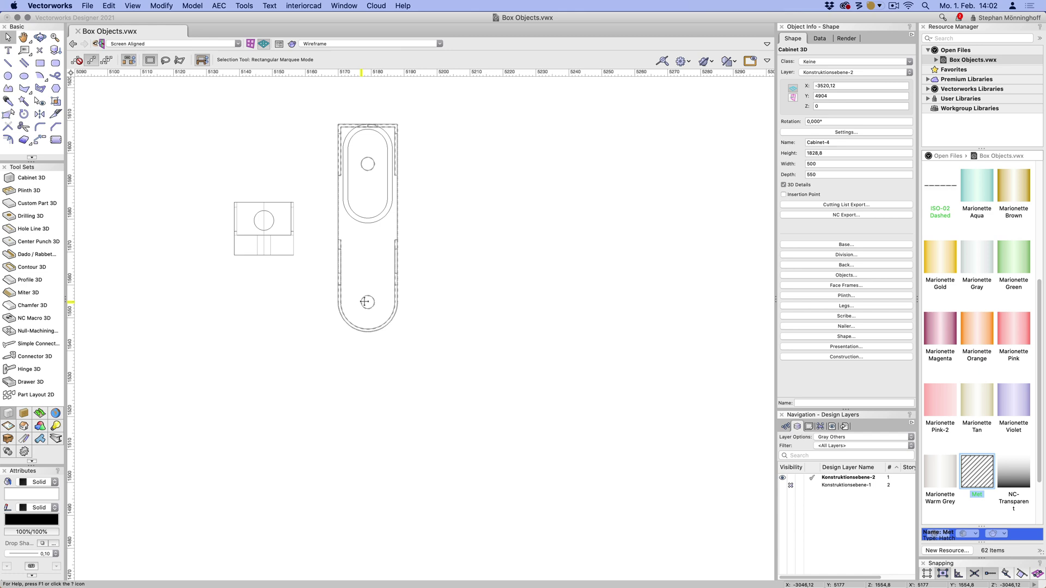
pyautogui.click(823, 293)
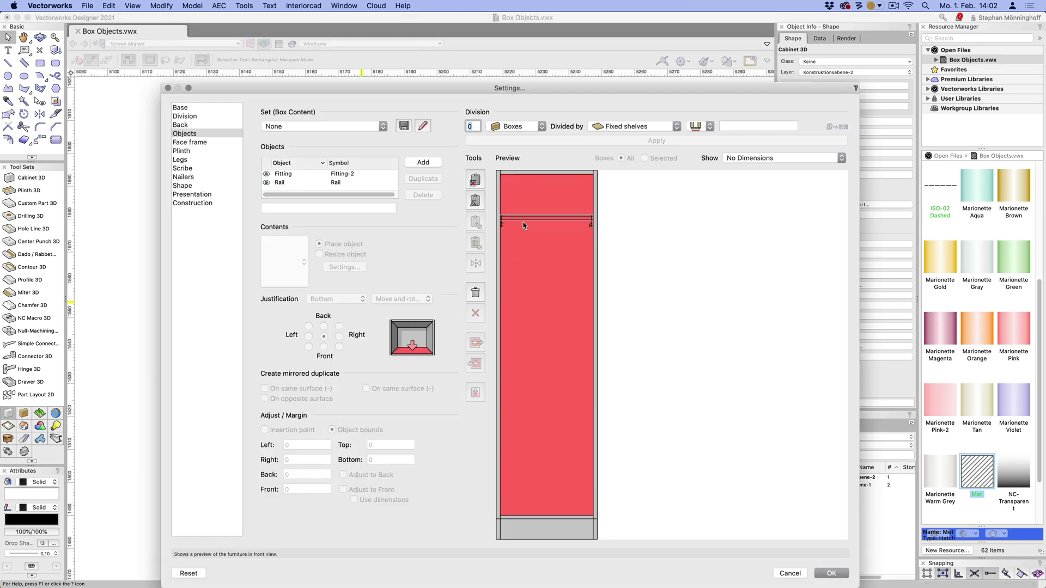
# Step: Switch both Fitting and Rail from object bounds to Insertion point under Adjust/Margin
pyautogui.click(283, 176)
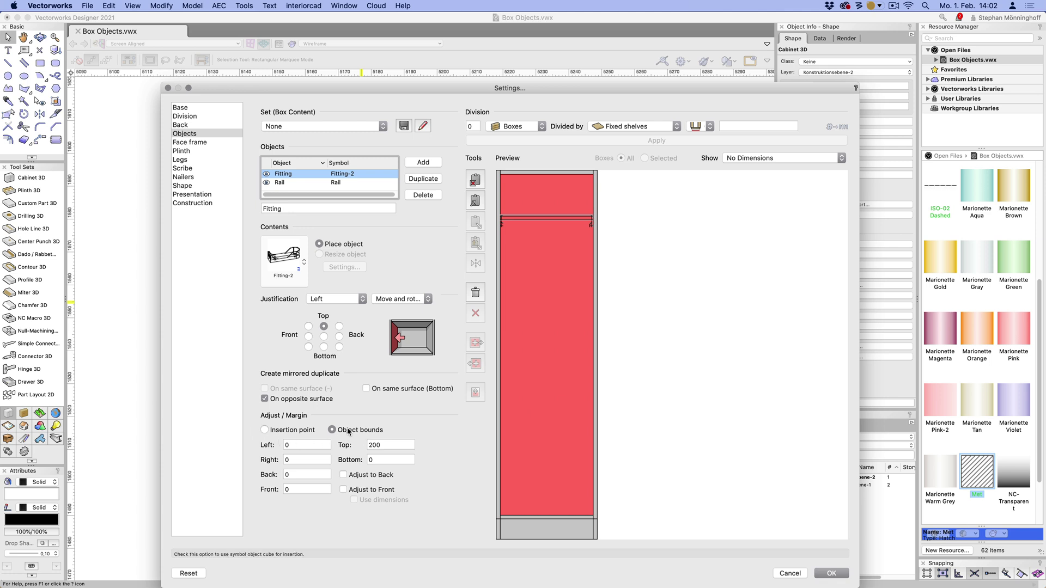
pyautogui.click(289, 439)
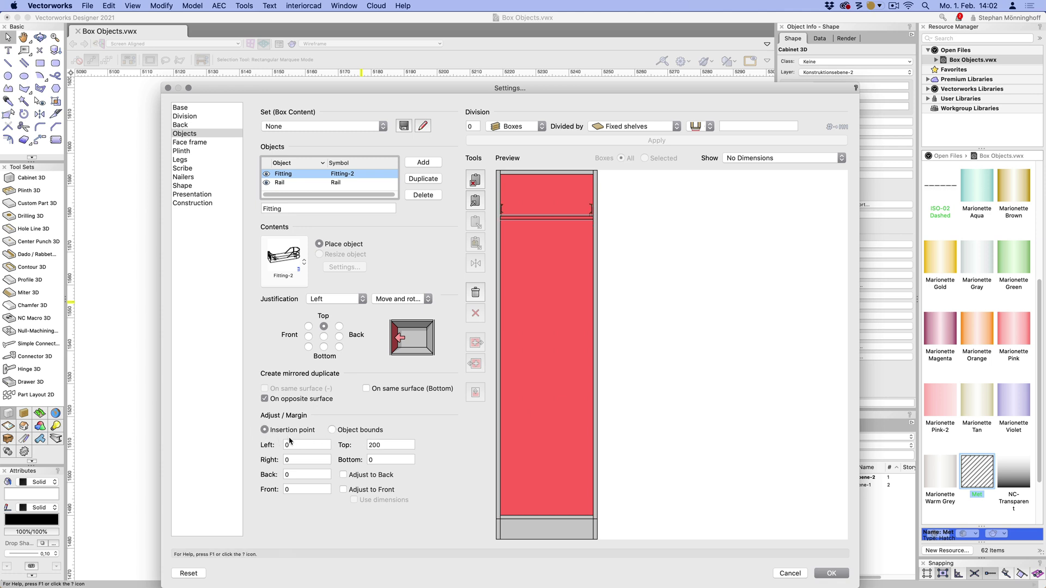
pyautogui.click(282, 183)
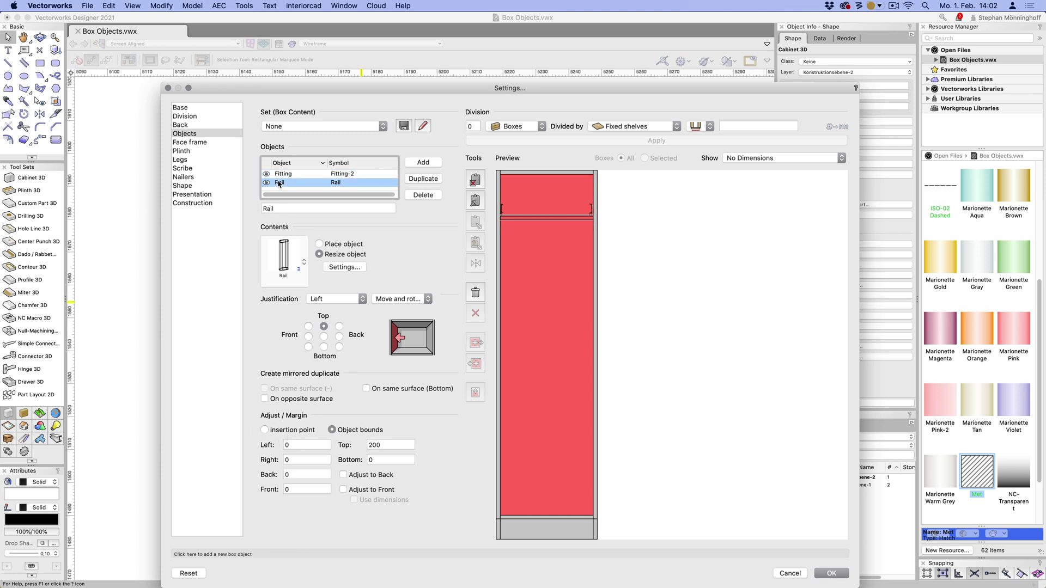
pyautogui.click(264, 430)
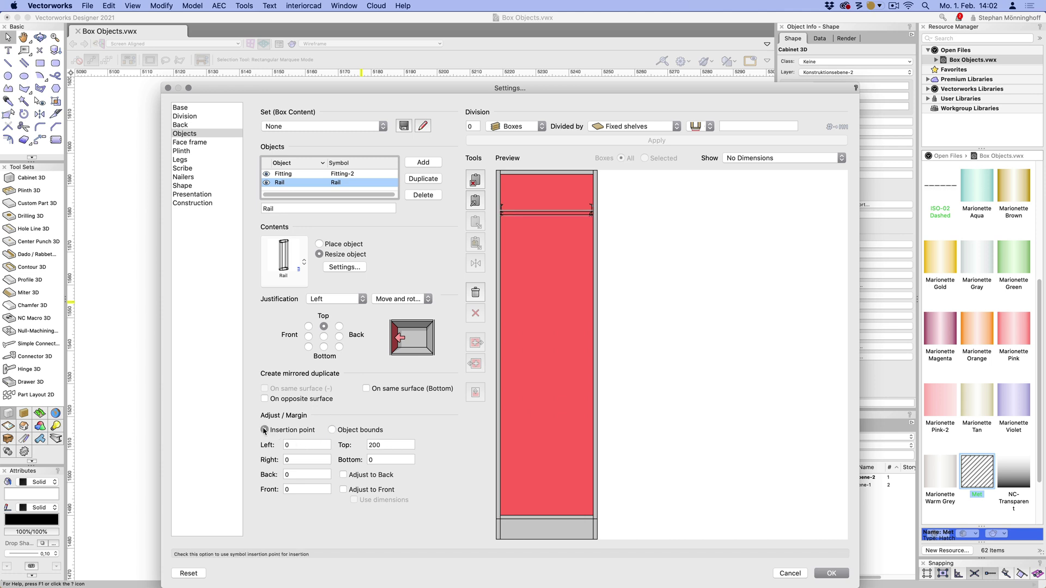
# Step: Apply the placement settings and examine the rail's left end in 3D and Front view
pyautogui.click(829, 574)
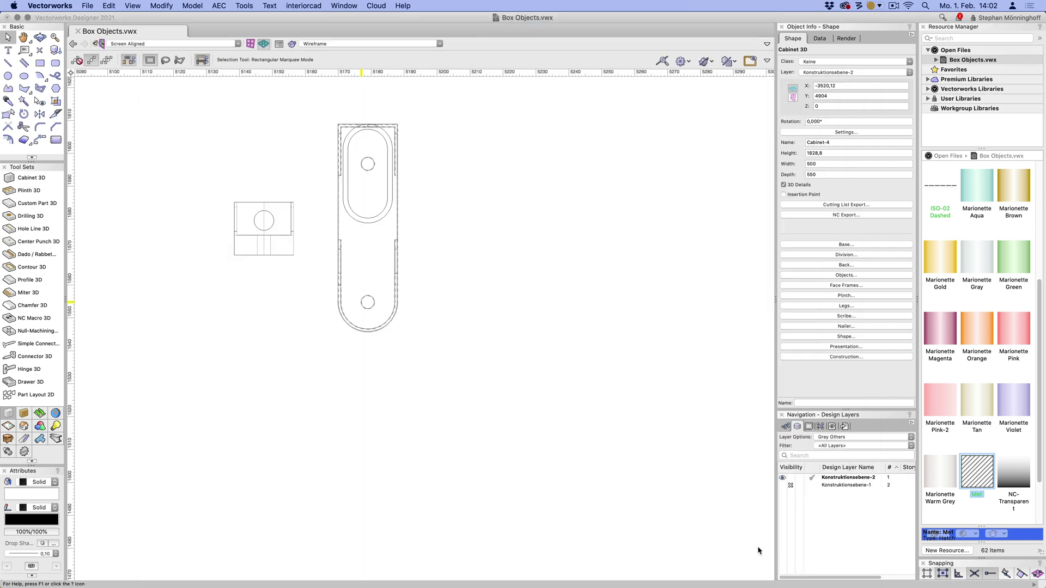
pyautogui.scroll(-3, 518, 438)
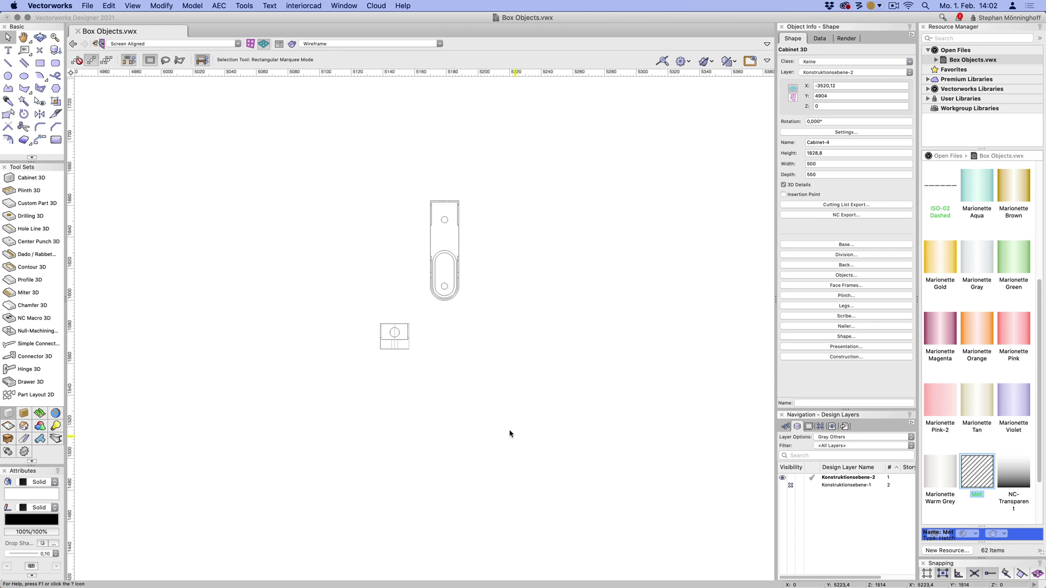
pyautogui.press('1')
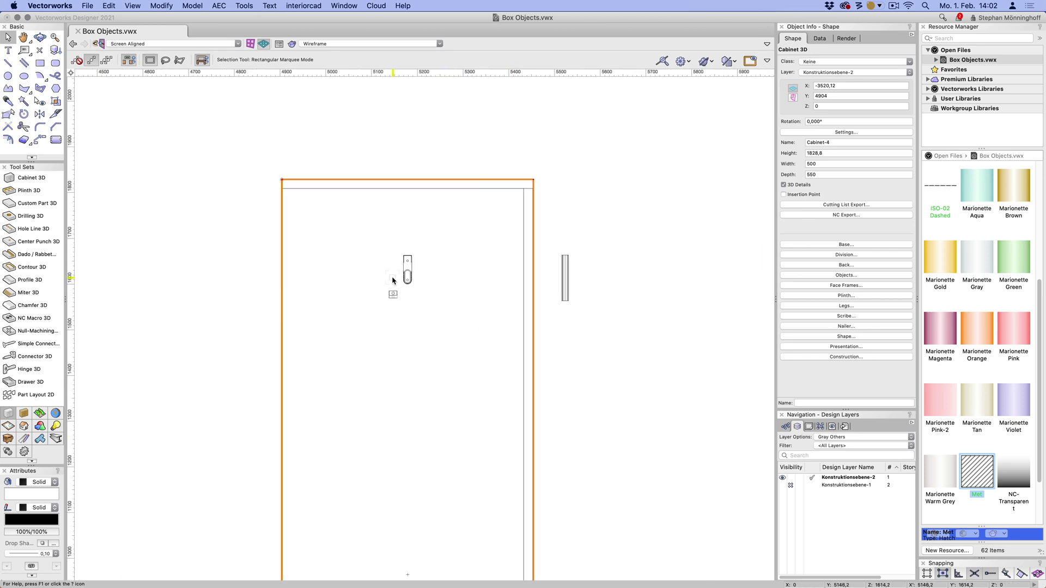
pyautogui.keyDown('shift'); pyautogui.moveTo(393, 280); pyautogui.dragTo(354, 295, button='middle'); pyautogui.keyUp('shift')
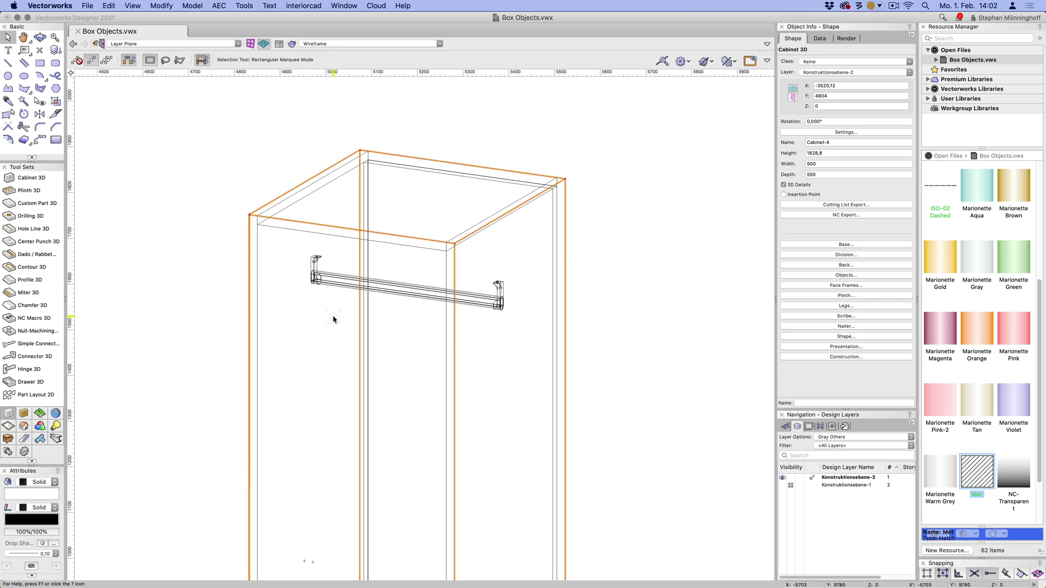
pyautogui.scroll(2, 333, 319)
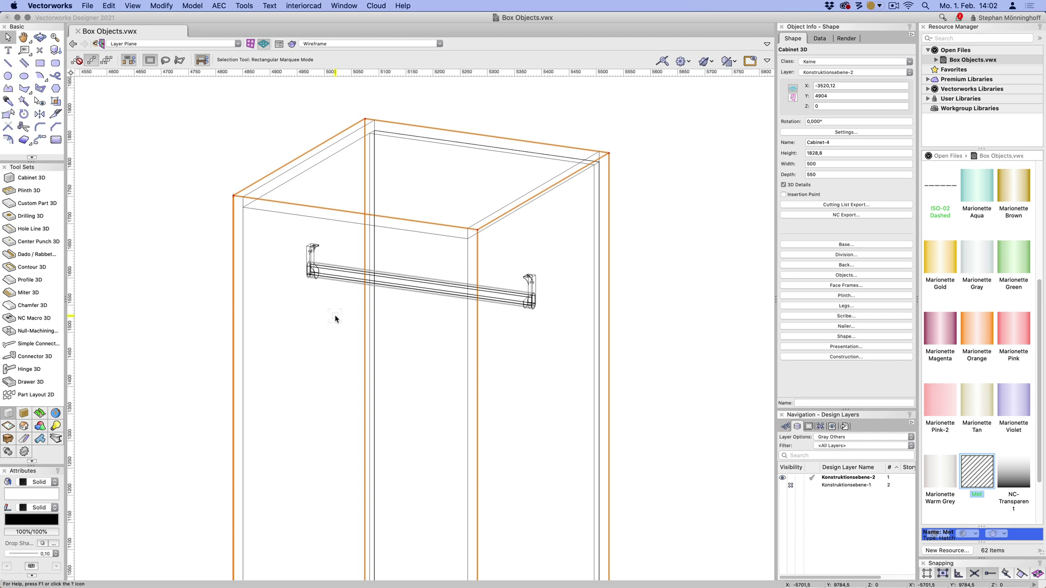
pyautogui.press('2')
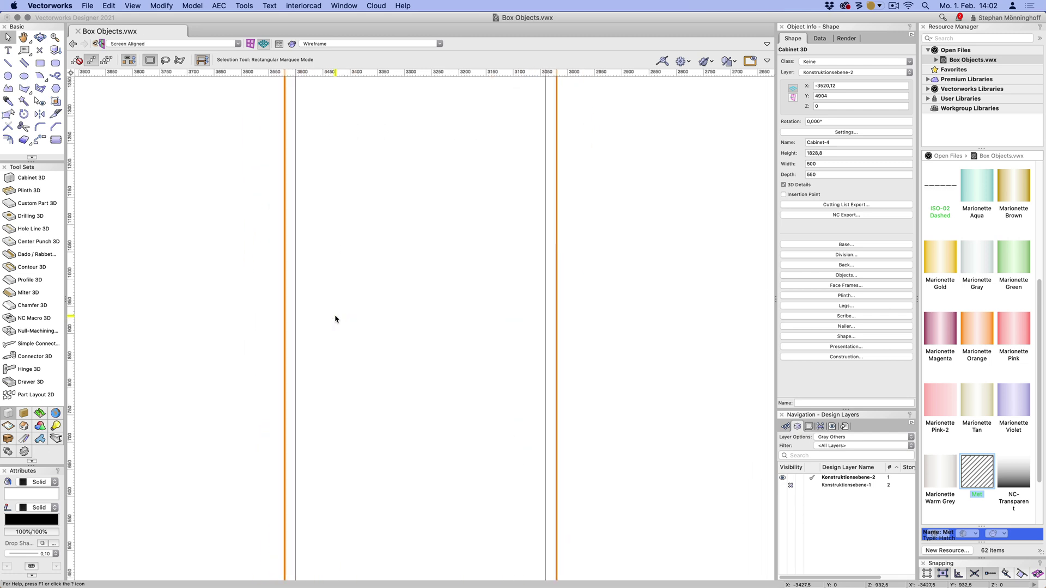
pyautogui.scroll(8, 366, 103)
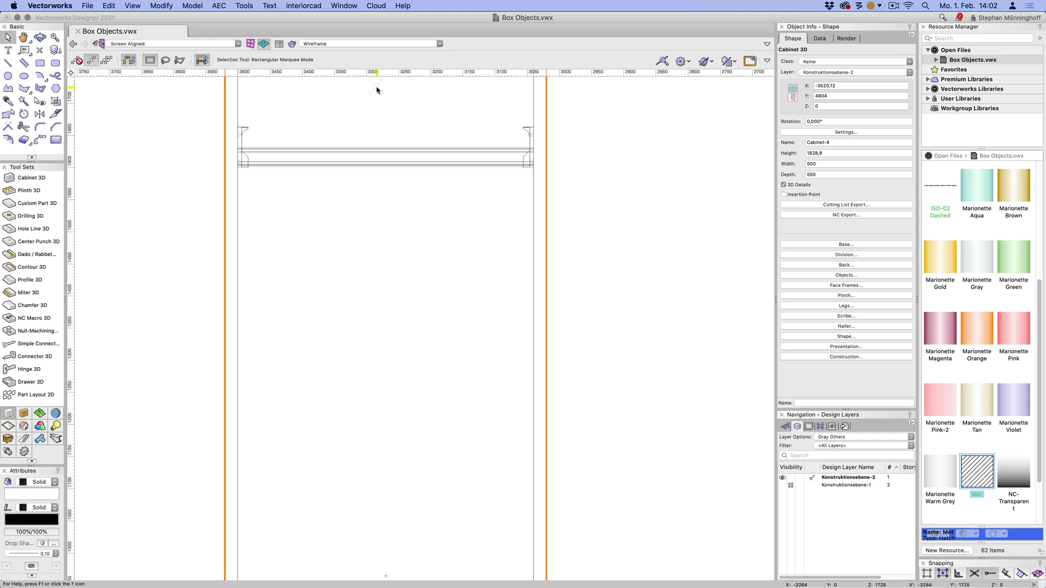
pyautogui.scroll(4, 261, 119)
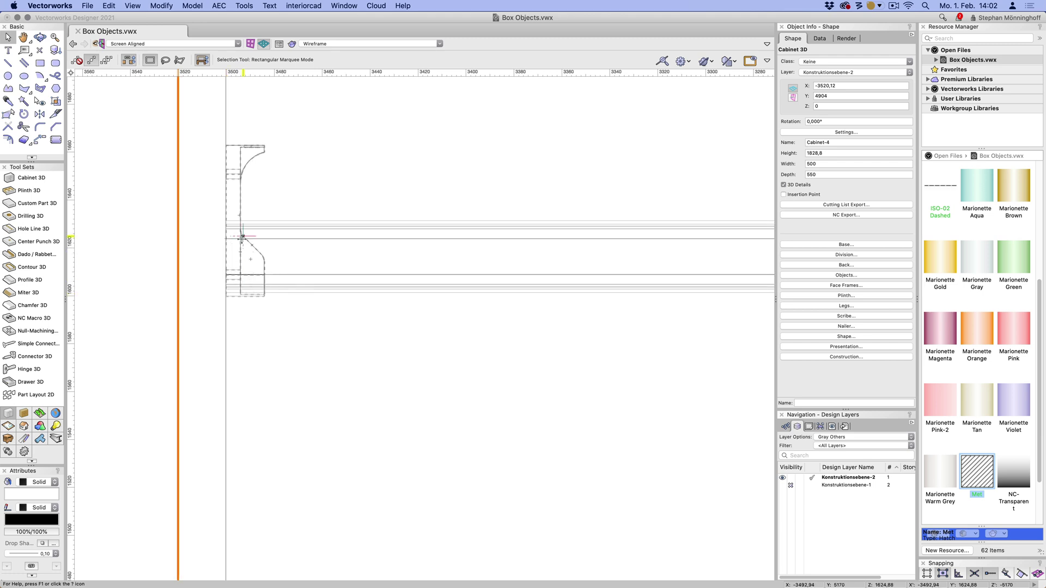
pyautogui.scroll(3, 240, 203)
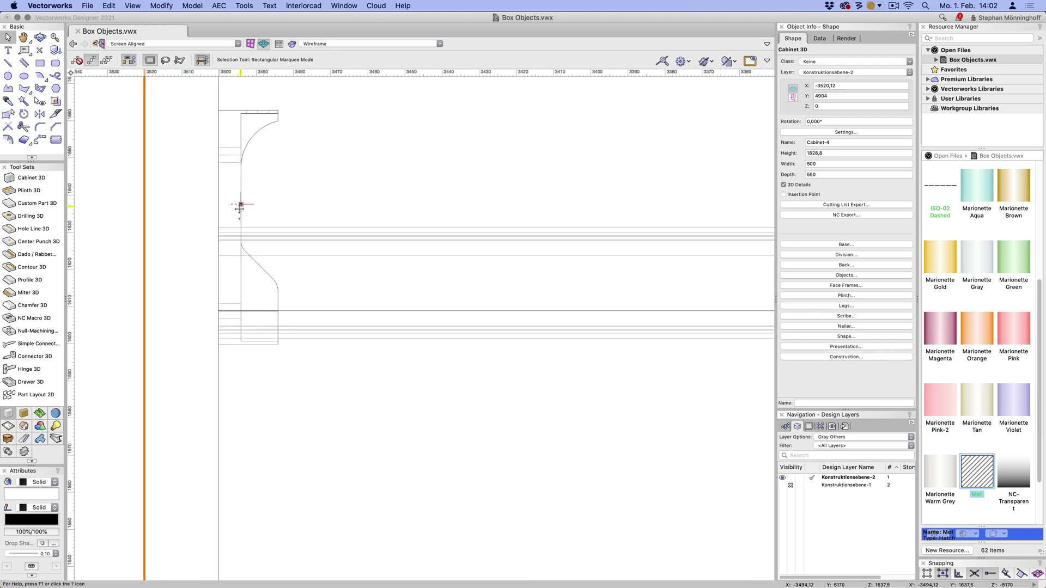
# Step: Try a line from the rail end's midpoint, cancel it, and reselect the cabinet
pyautogui.press('2')
pyautogui.click(242, 202)
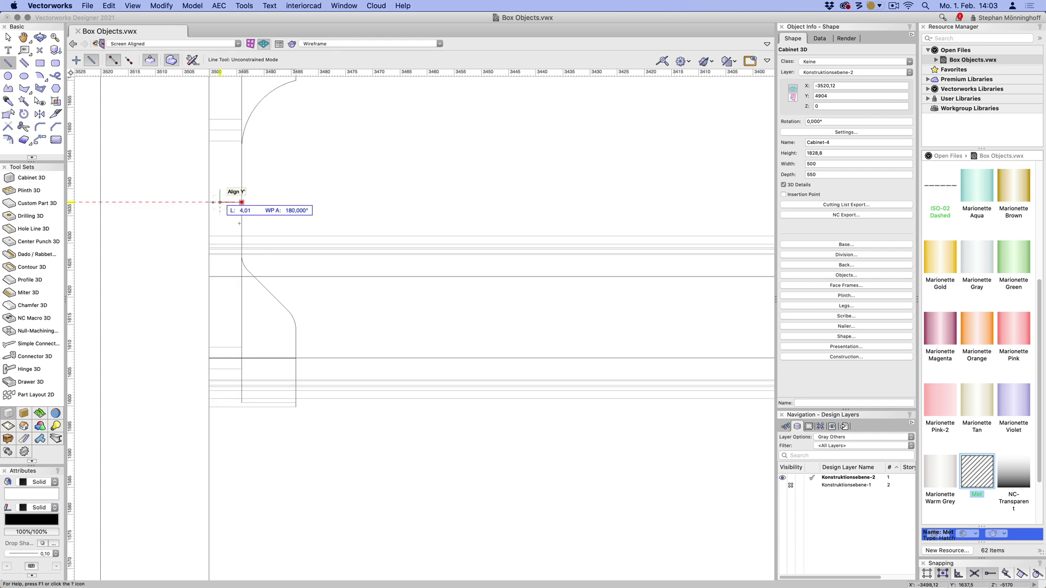
pyautogui.press('x')
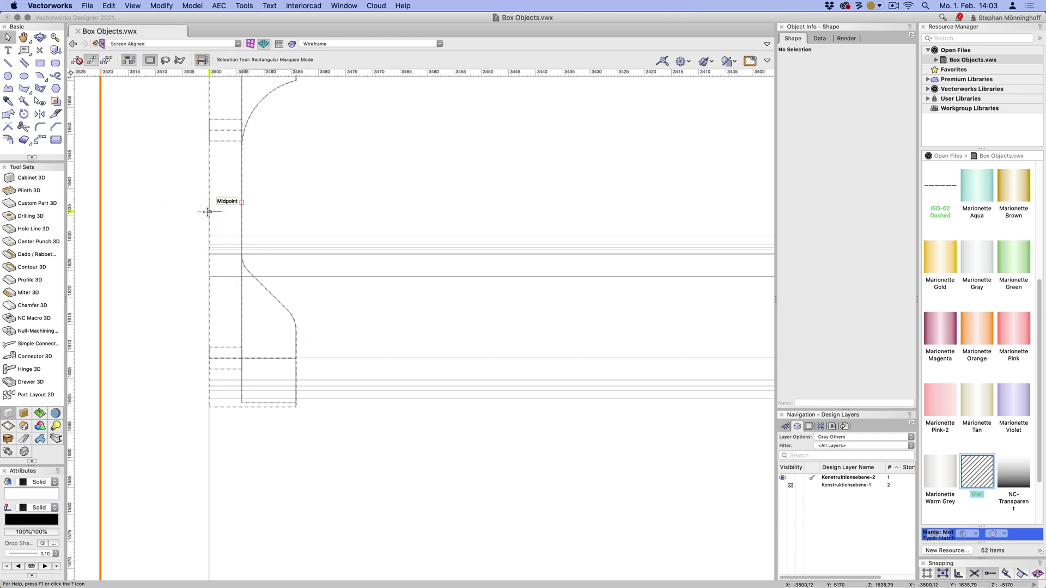
pyautogui.scroll(-4, 206, 210)
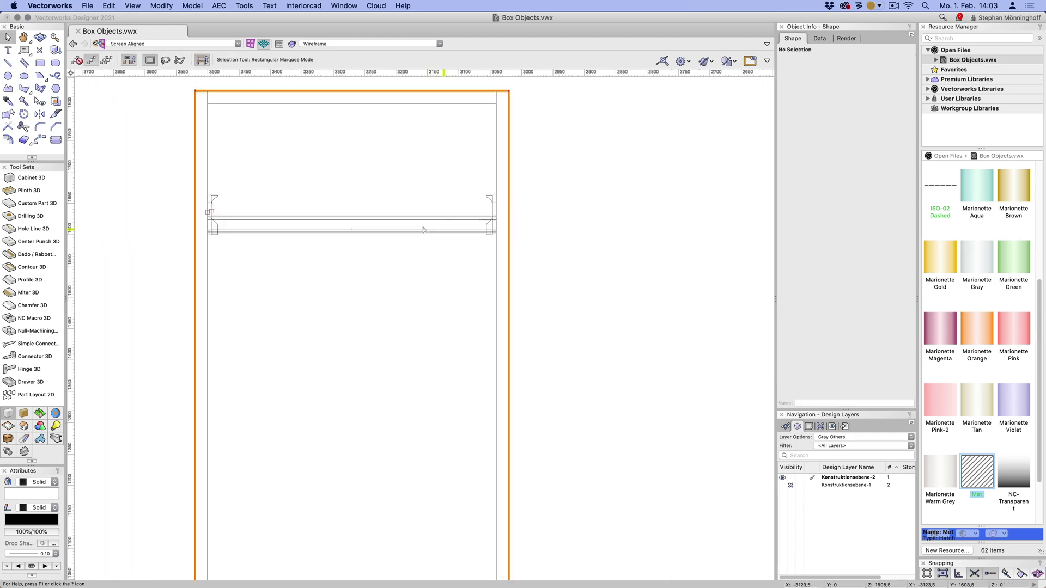
pyautogui.click(383, 218)
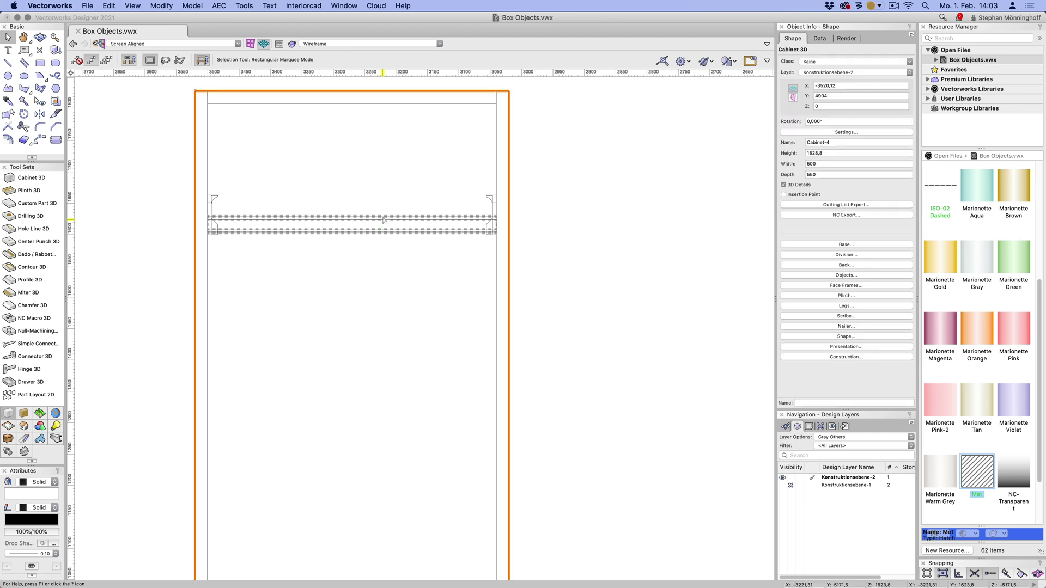
# Step: Give the cabinet's Rail a left and right margin of 7
pyautogui.doubleClick(384, 219)
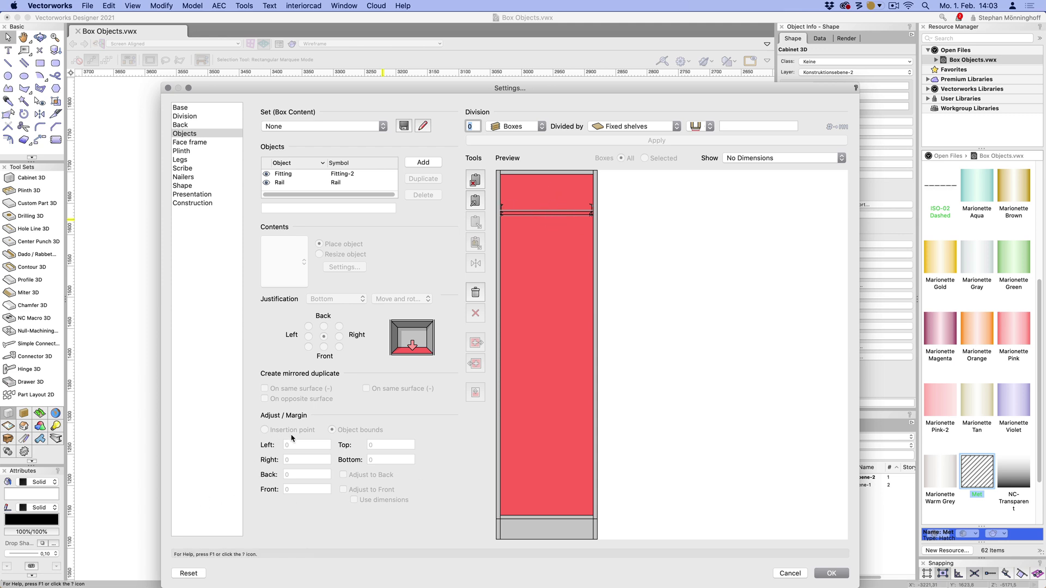
pyautogui.click(281, 184)
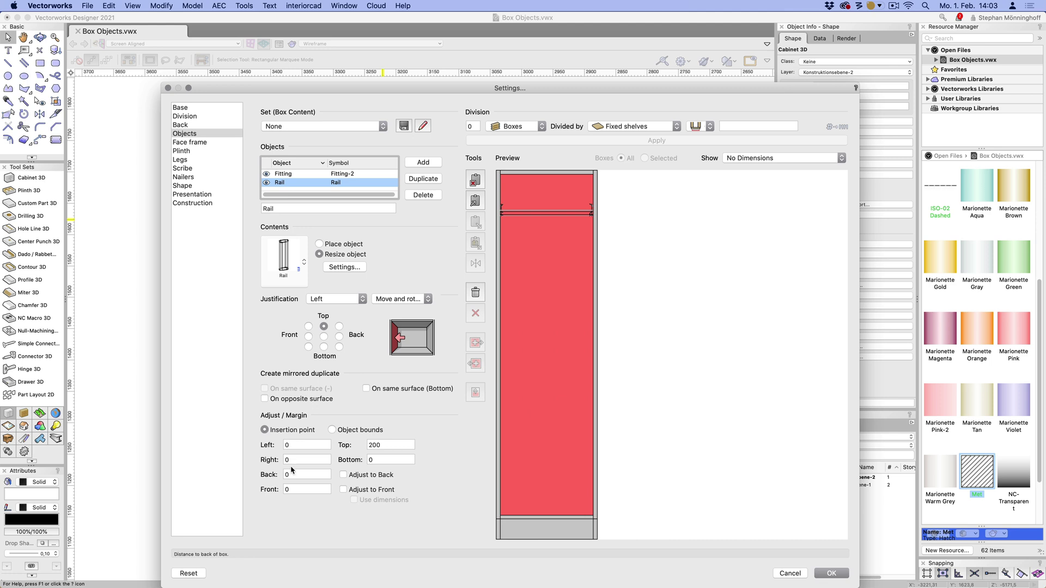
pyautogui.click(299, 446)
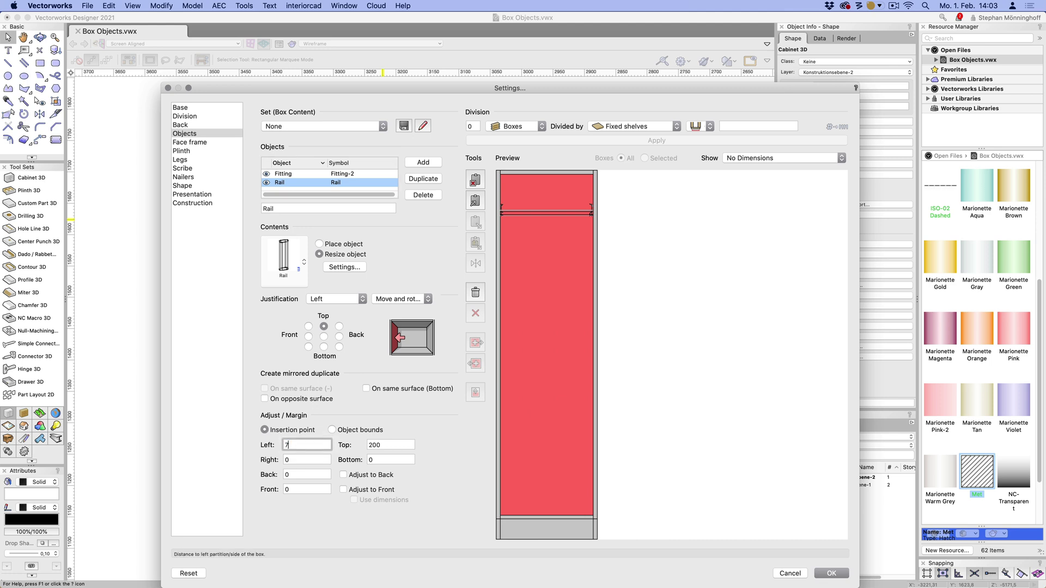
pyautogui.write('7')
pyautogui.press('Tab')
pyautogui.press('Tab')
pyautogui.press('Tab')
pyautogui.click(832, 574)
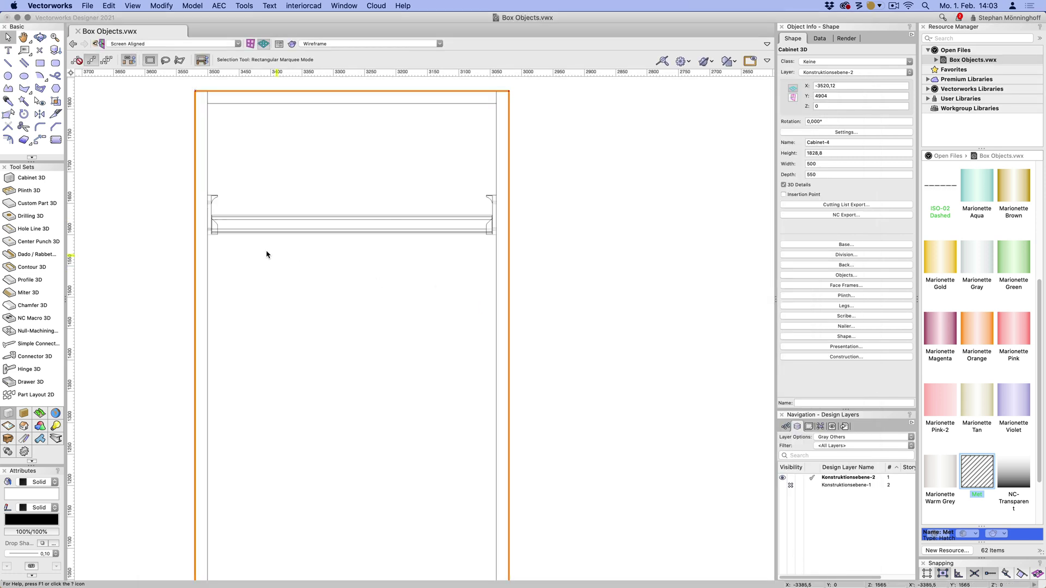
# Step: Zoom in on the rail's left end, zoom back out, and orbit the cabinet into 3D
pyautogui.scroll(5, 213, 213)
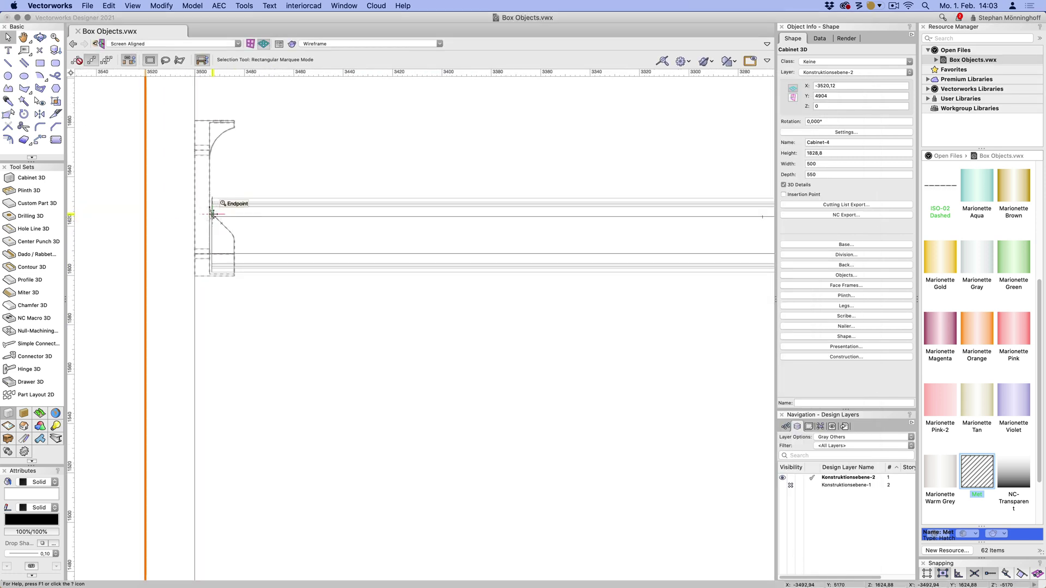
pyautogui.scroll(-8, 241, 265)
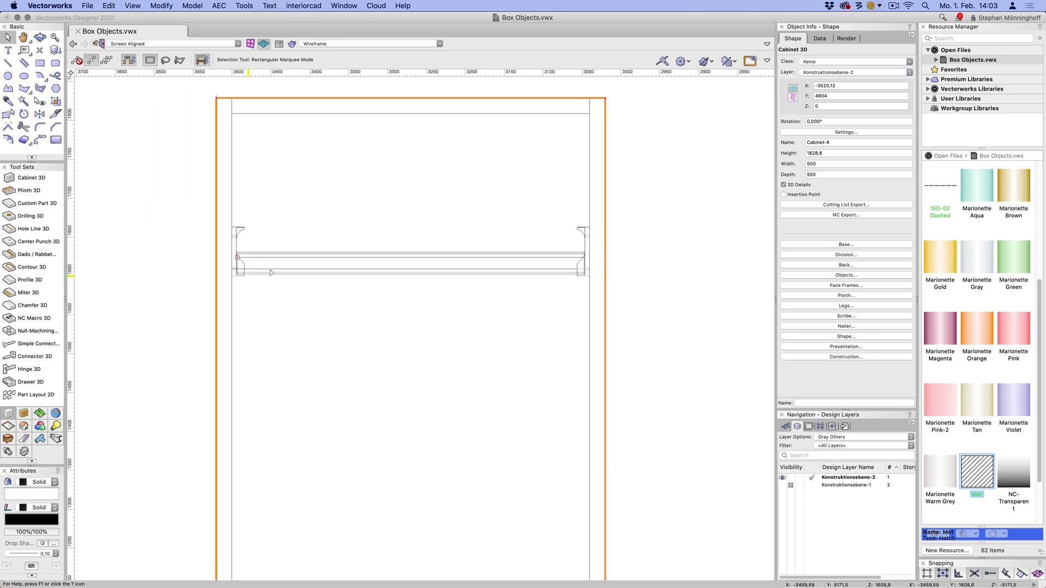
pyautogui.scroll(-1, 396, 224)
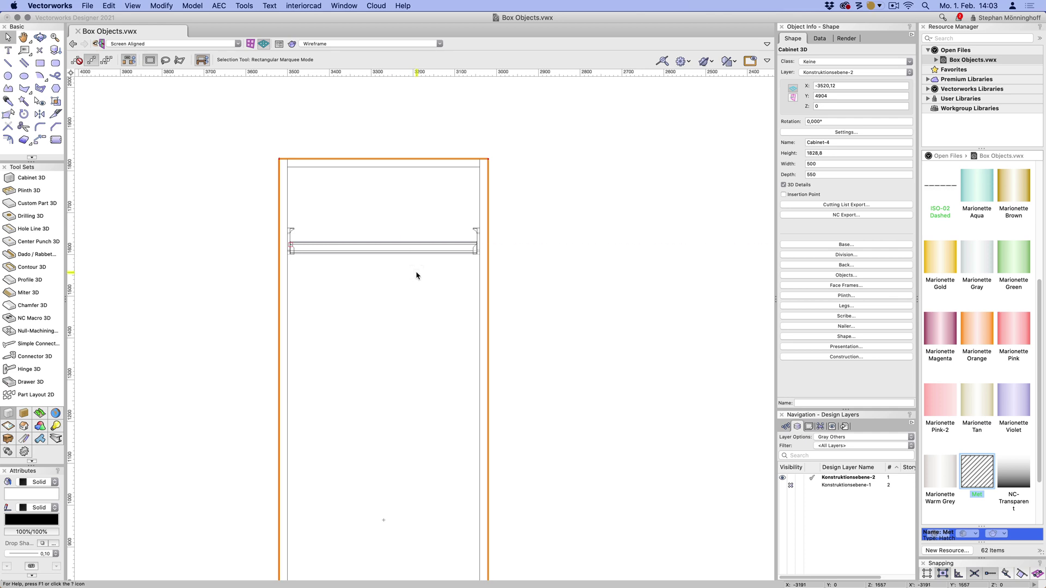
pyautogui.keyDown('shift'); pyautogui.moveTo(401, 268); pyautogui.dragTo(347, 285, button='middle'); pyautogui.keyUp('shift')
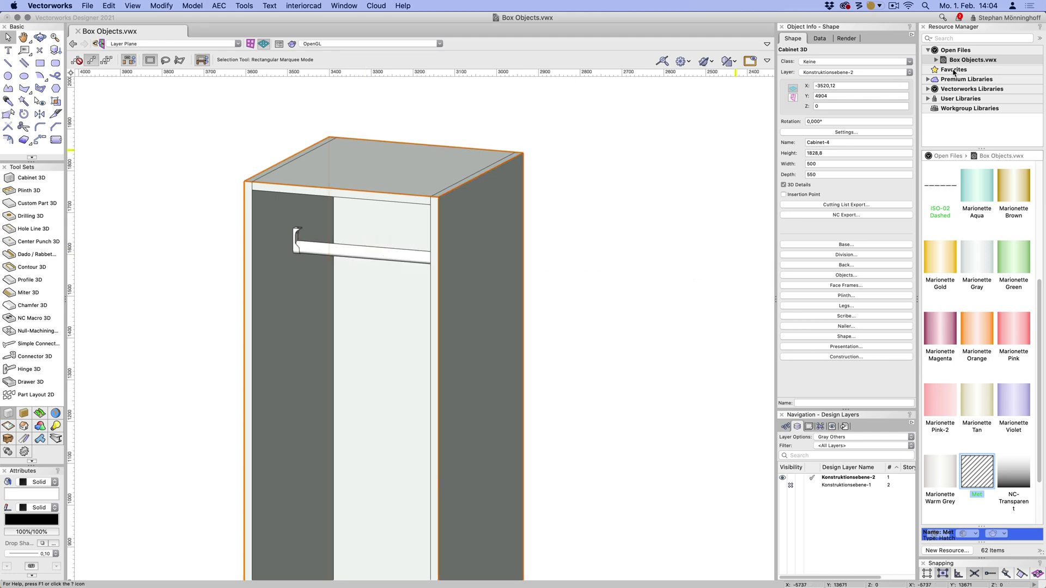
# Step: Find the Fitting-2 symbol in Box Objects.vwx resources and bring up its context menu
pyautogui.click(945, 61)
pyautogui.click(936, 61)
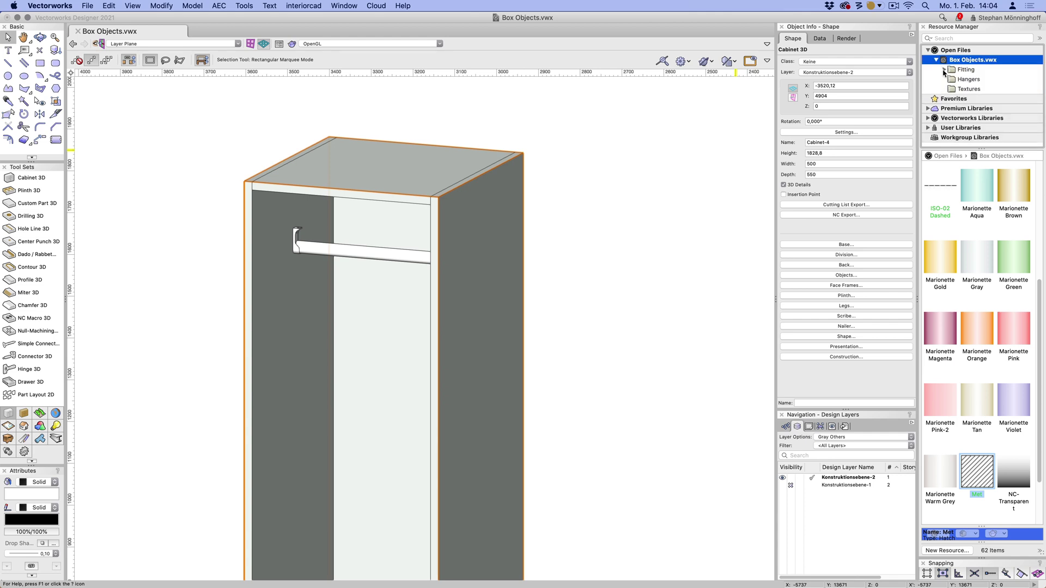
pyautogui.click(940, 52)
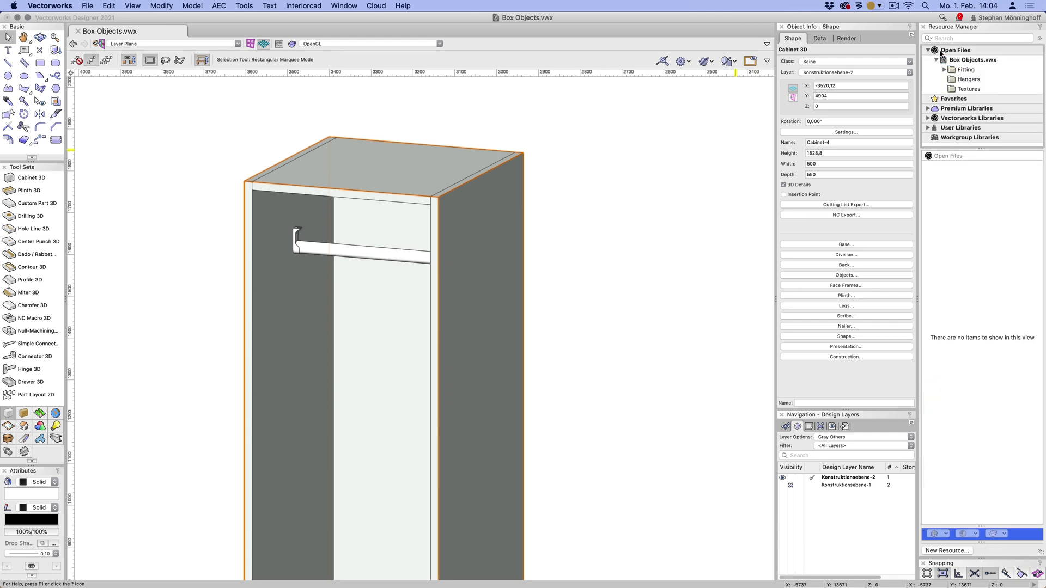
pyautogui.click(951, 60)
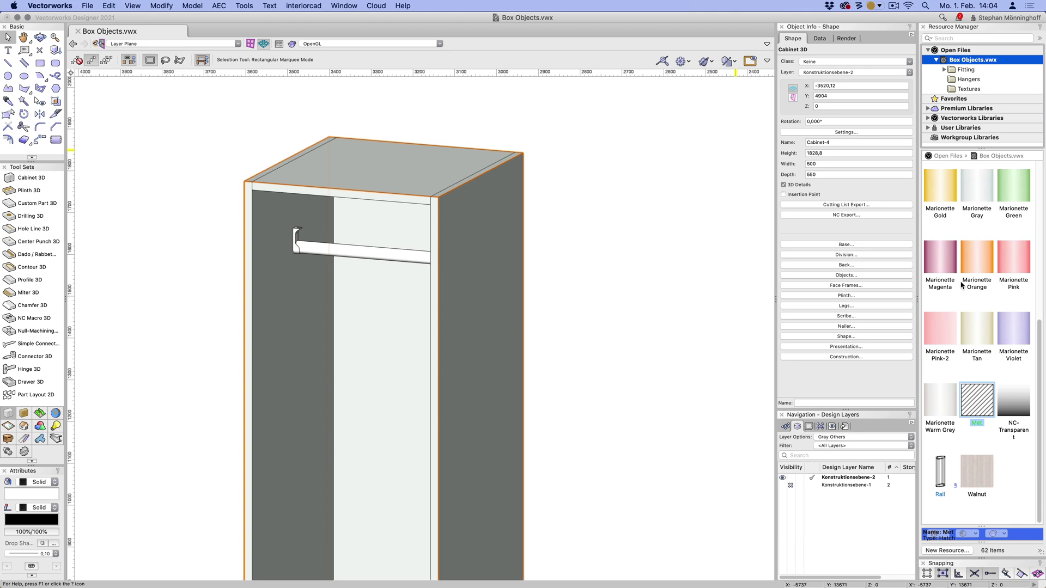
pyautogui.scroll(5, 959, 414)
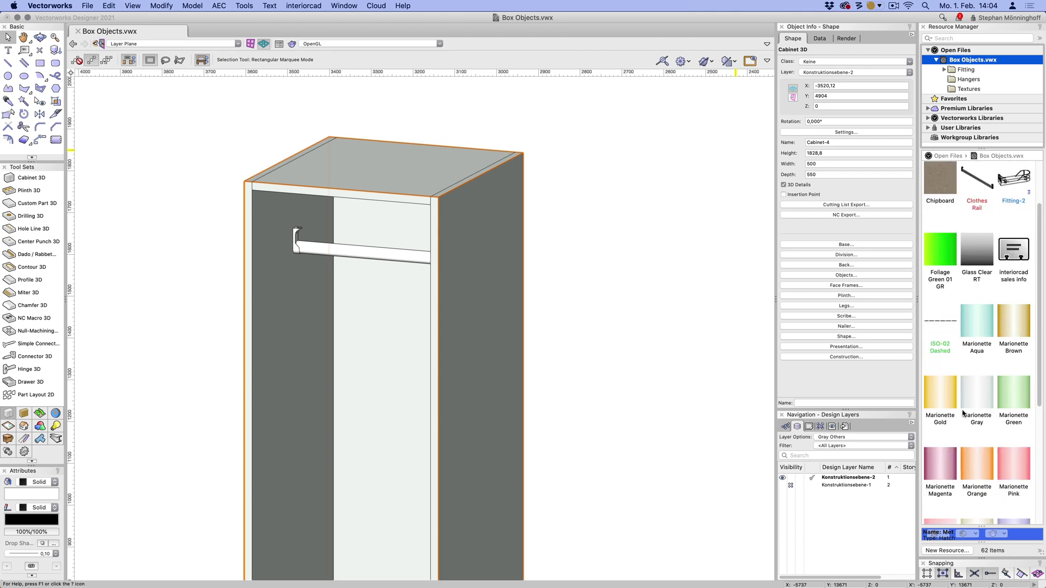
pyautogui.click(1017, 181)
pyautogui.rightClick(1018, 182)
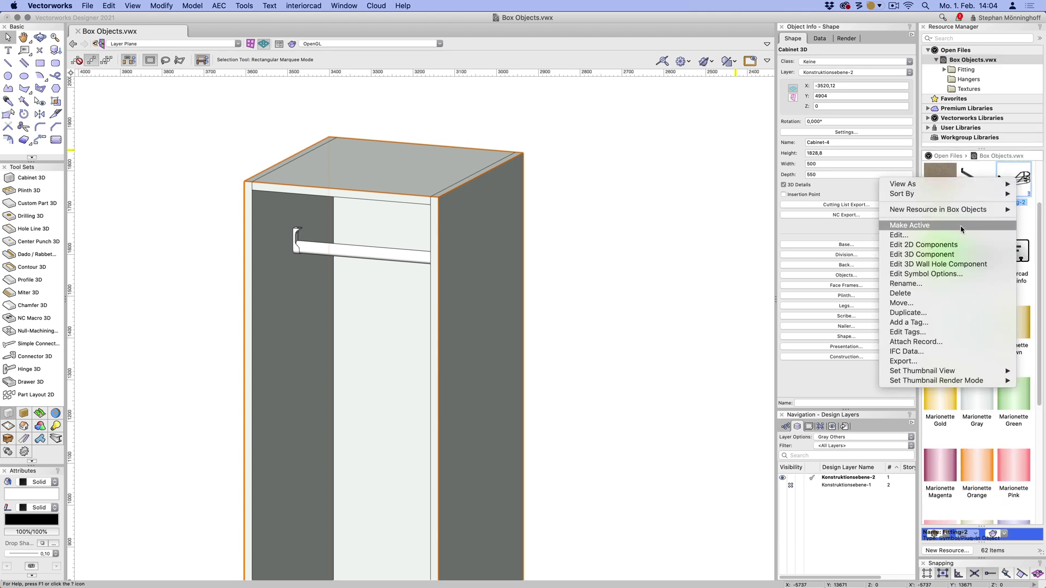
# Step: Edit the Fitting-2 symbol's 3D geometry and view it shaded
pyautogui.click(958, 255)
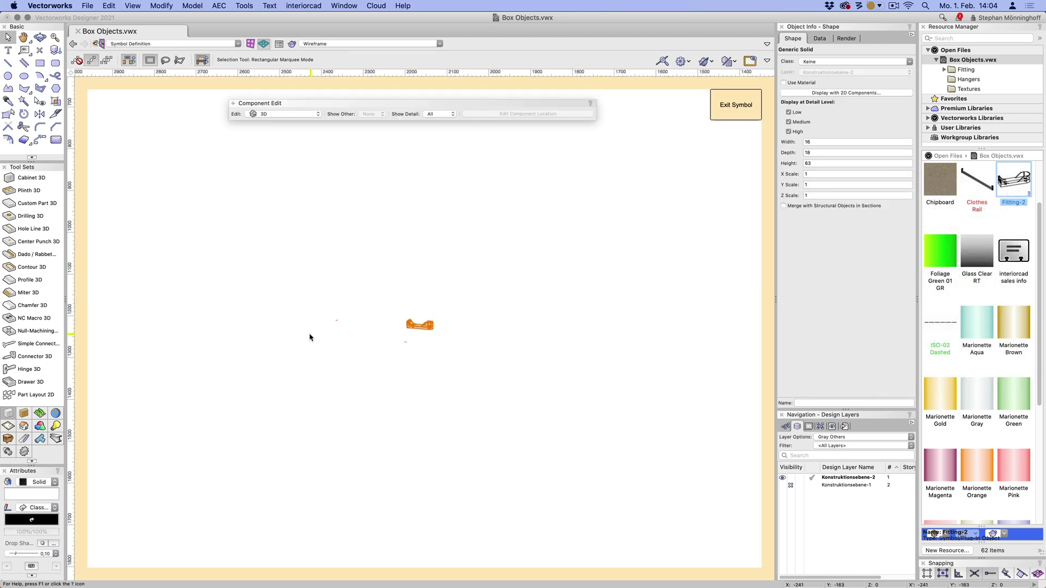
pyautogui.scroll(3, 432, 335)
pyautogui.keyDown('shift'); pyautogui.moveTo(432, 335); pyautogui.dragTo(431, 305, button='middle'); pyautogui.keyUp('shift')
pyautogui.scroll(3, 422, 316)
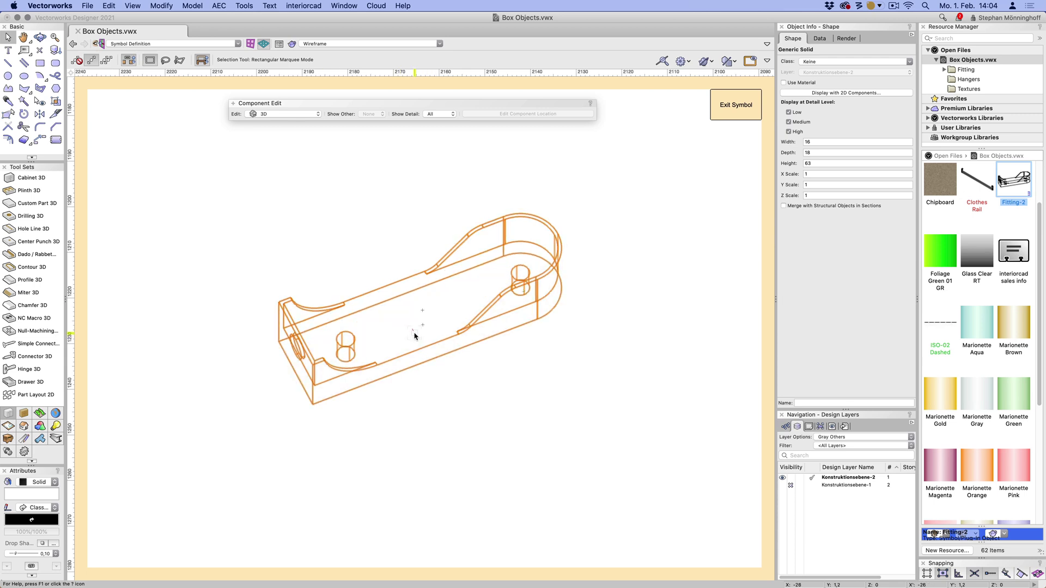
pyautogui.press('super+shift+g')
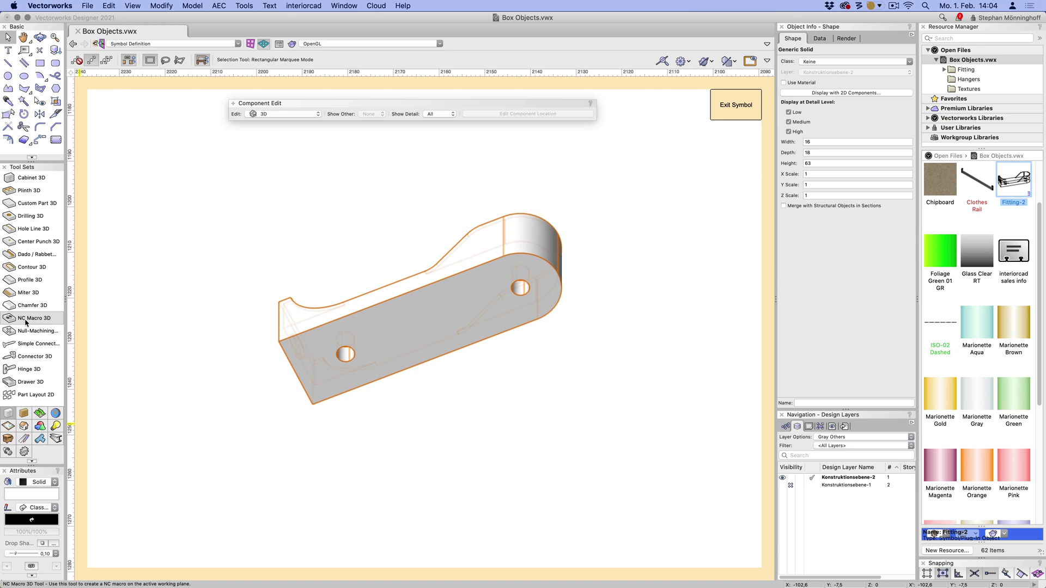
# Step: Place two Center Punch 3D marks of diameter 5 on the fitting's front face
pyautogui.click(30, 242)
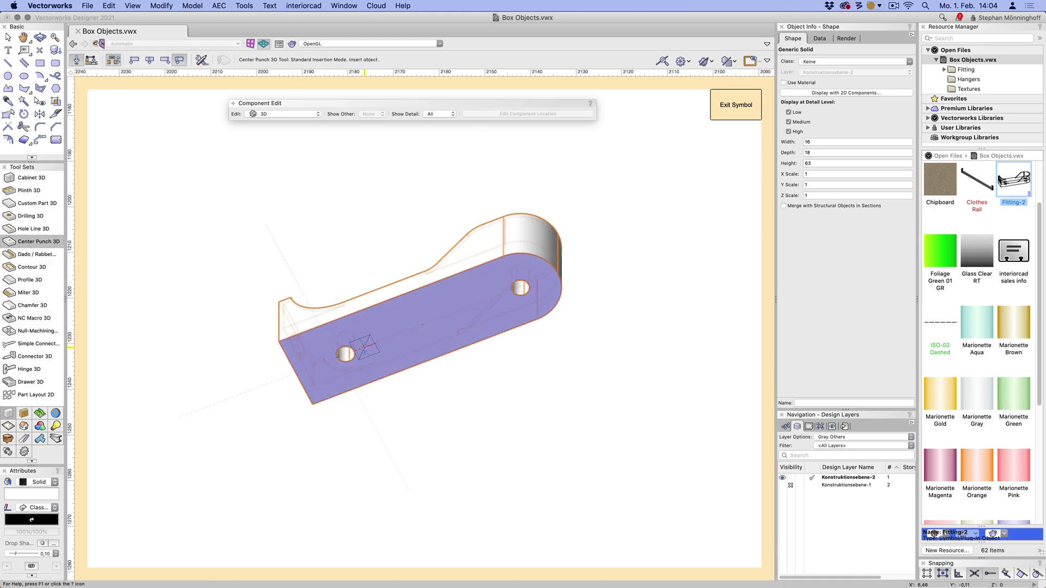
pyautogui.click(367, 351)
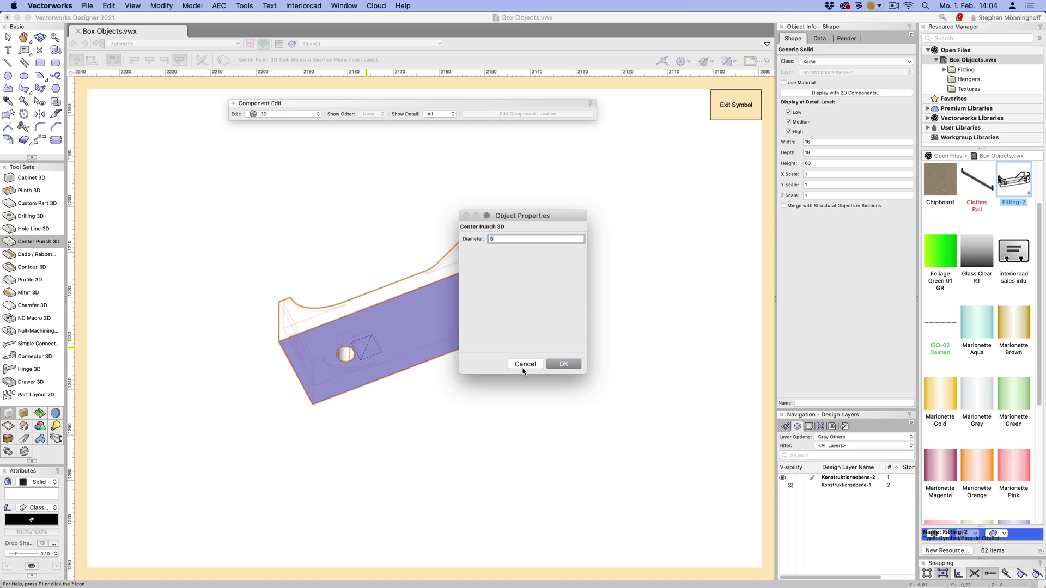
pyautogui.click(524, 371)
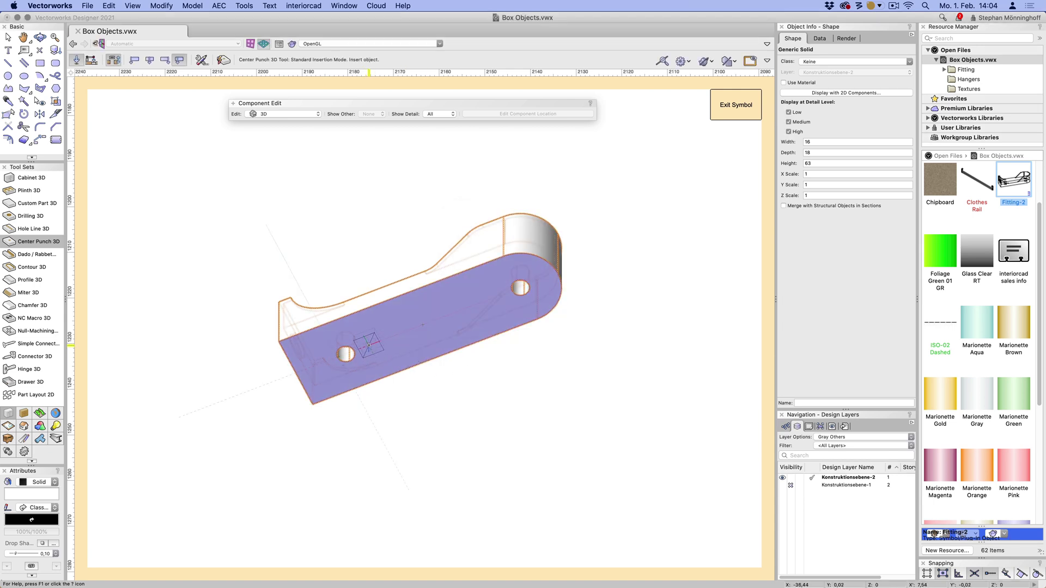
pyautogui.click(368, 345)
pyautogui.click(561, 362)
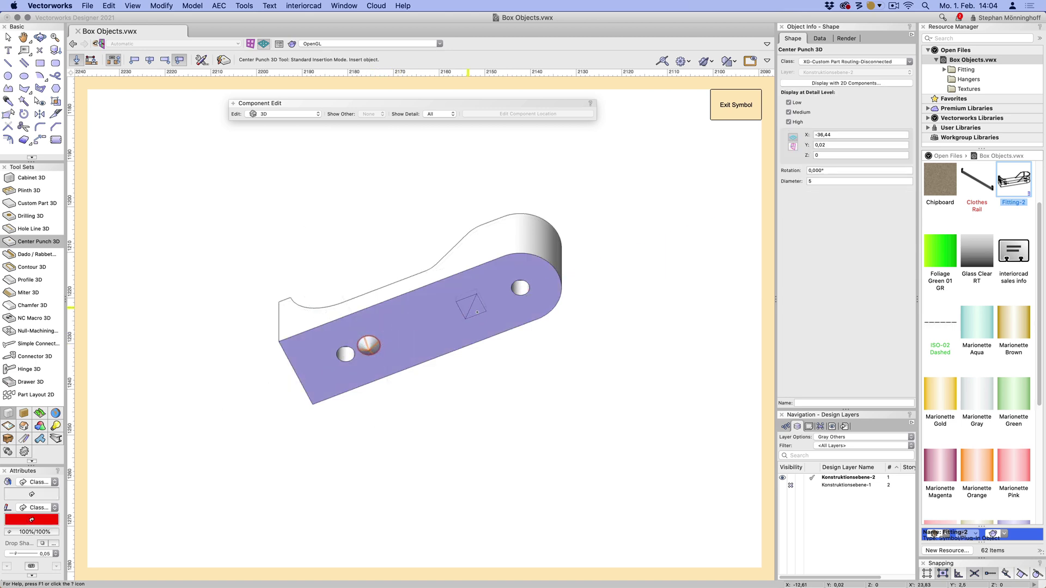
pyautogui.click(491, 298)
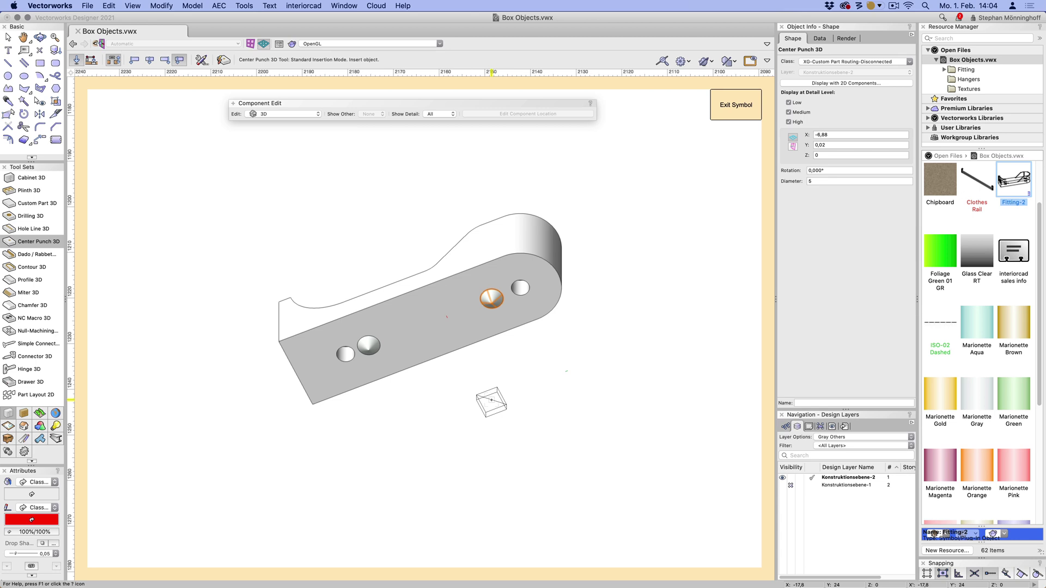
pyautogui.press('super+5')
pyautogui.scroll(3, 352, 299)
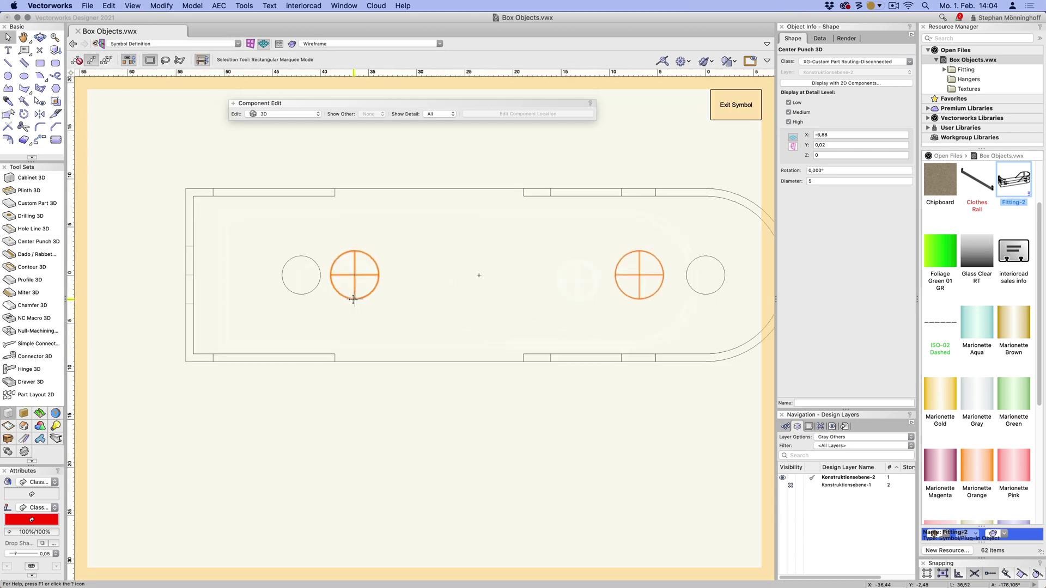
# Step: Snap both punch marks onto the hole centres and change their diameter to 4
pyautogui.moveTo(354, 275); pyautogui.dragTo(301, 275)
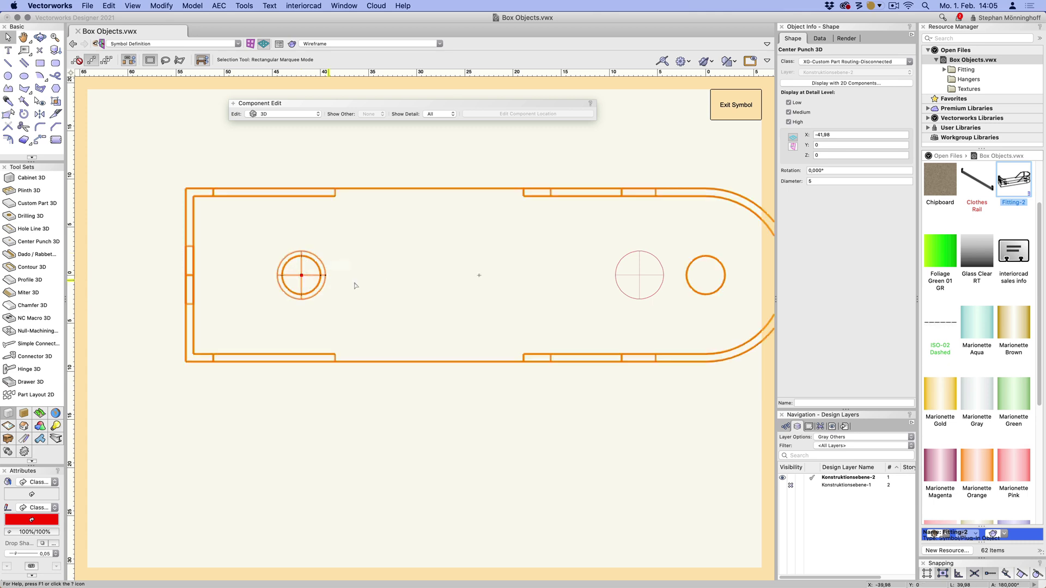
pyautogui.moveTo(635, 275); pyautogui.dragTo(705, 275)
pyautogui.keyDown('shift'); pyautogui.click(301, 275); pyautogui.keyUp('shift')
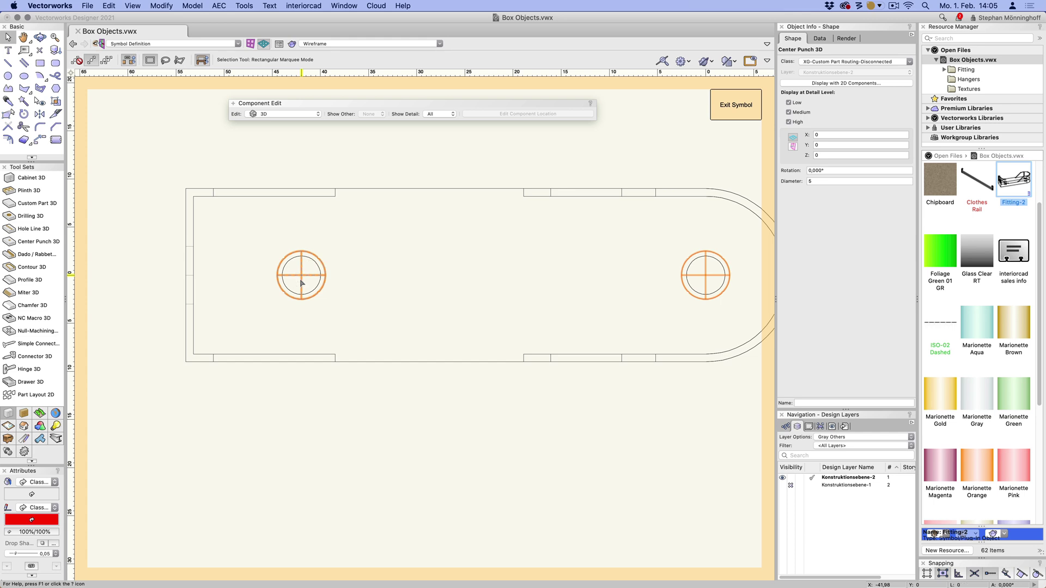
pyautogui.click(820, 182)
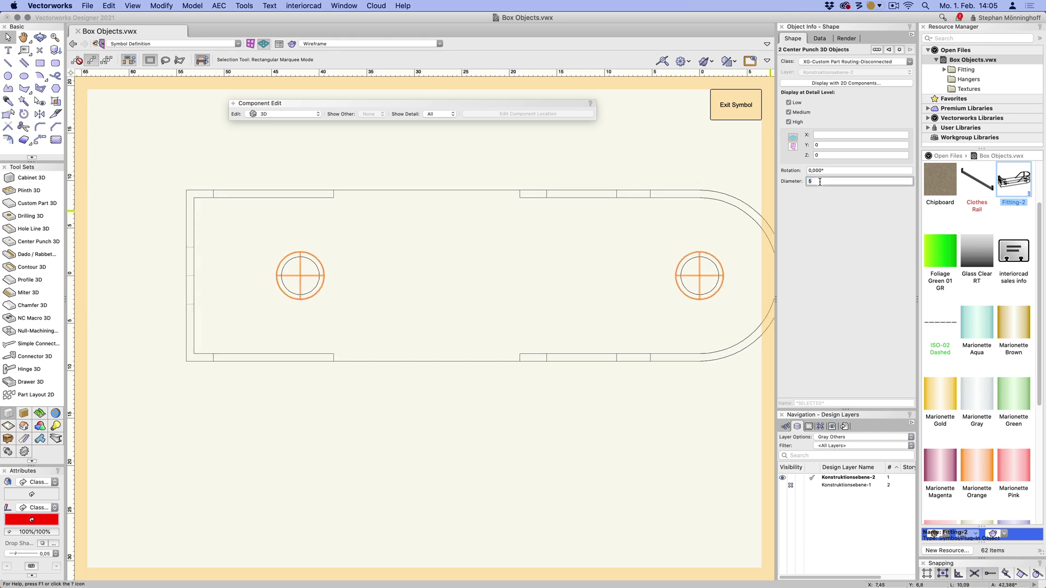
pyautogui.write('4')
pyautogui.press('Return')
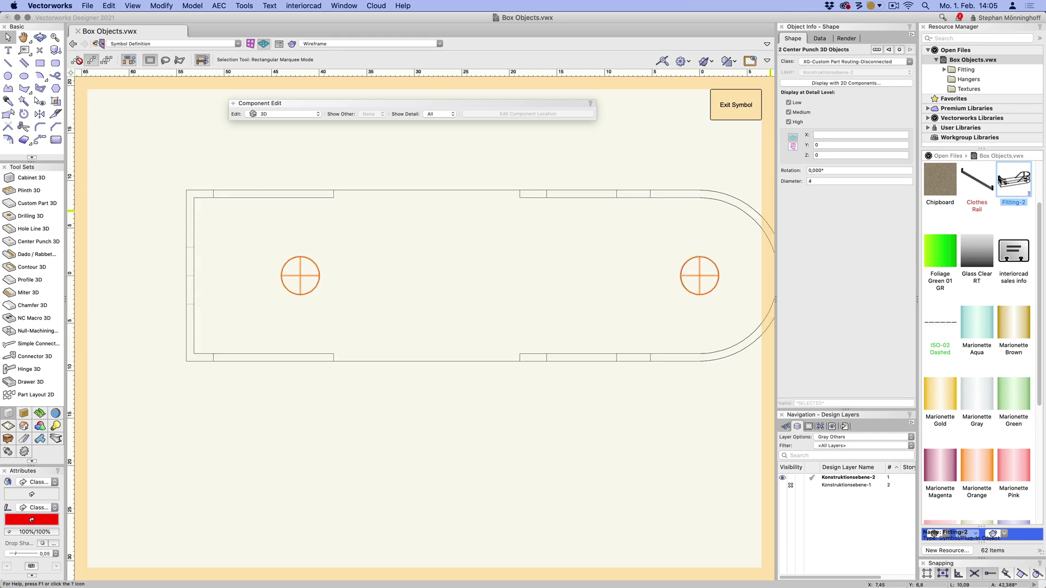
pyautogui.keyDown('shift'); pyautogui.moveTo(351, 372); pyautogui.dragTo(394, 367, button='middle'); pyautogui.keyUp('shift')
# Step: Marquee-select the fitting's three parts and group them
pyautogui.scroll(-3, 420, 474)
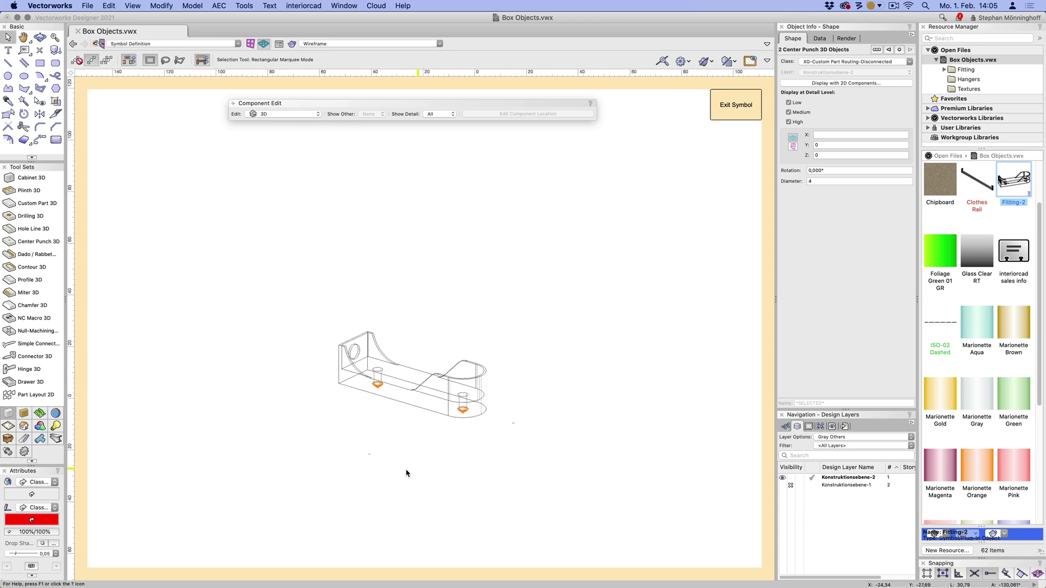
pyautogui.scroll(3, 410, 463)
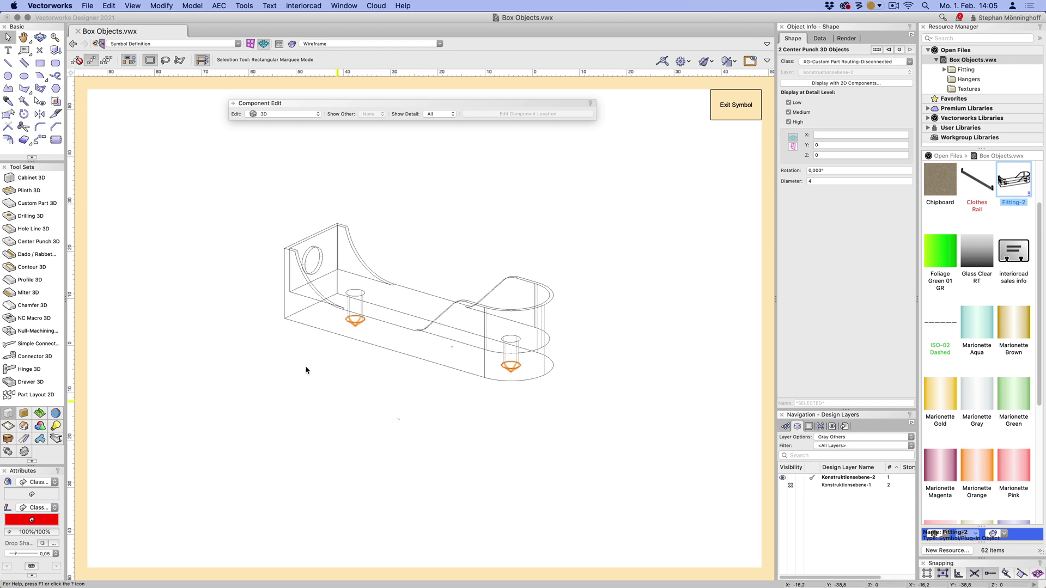
pyautogui.moveTo(233, 192); pyautogui.dragTo(630, 442)
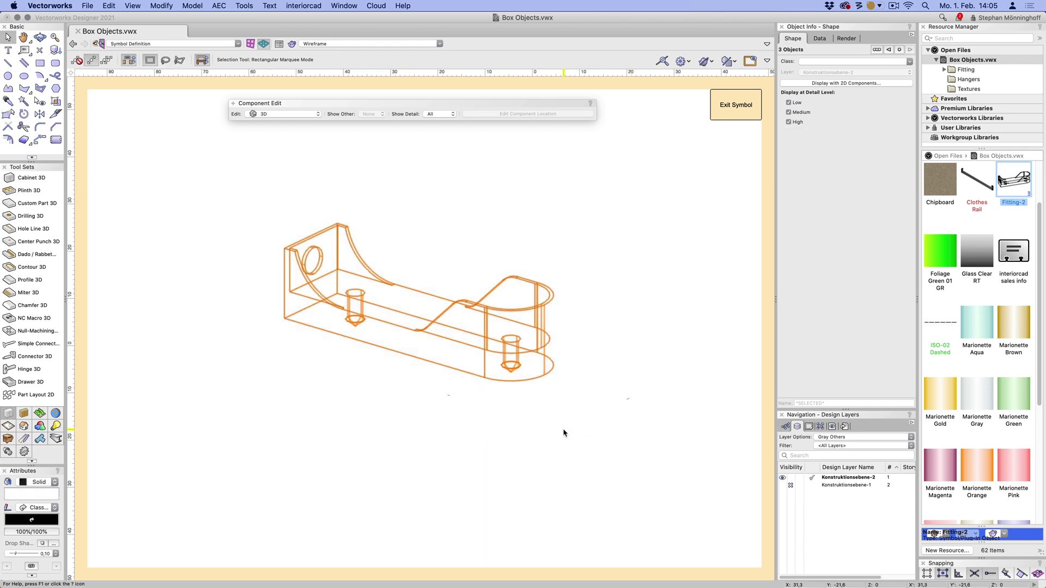
pyautogui.press('super+g')
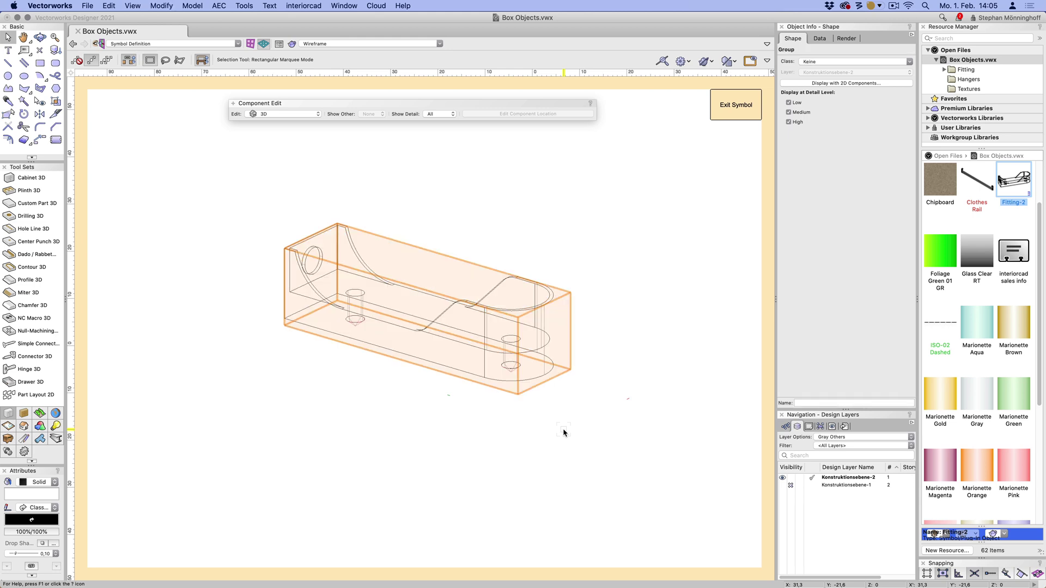
# Step: Assign the User Defined fitting type to the group via interiorcad > Fittings
pyautogui.click(304, 8)
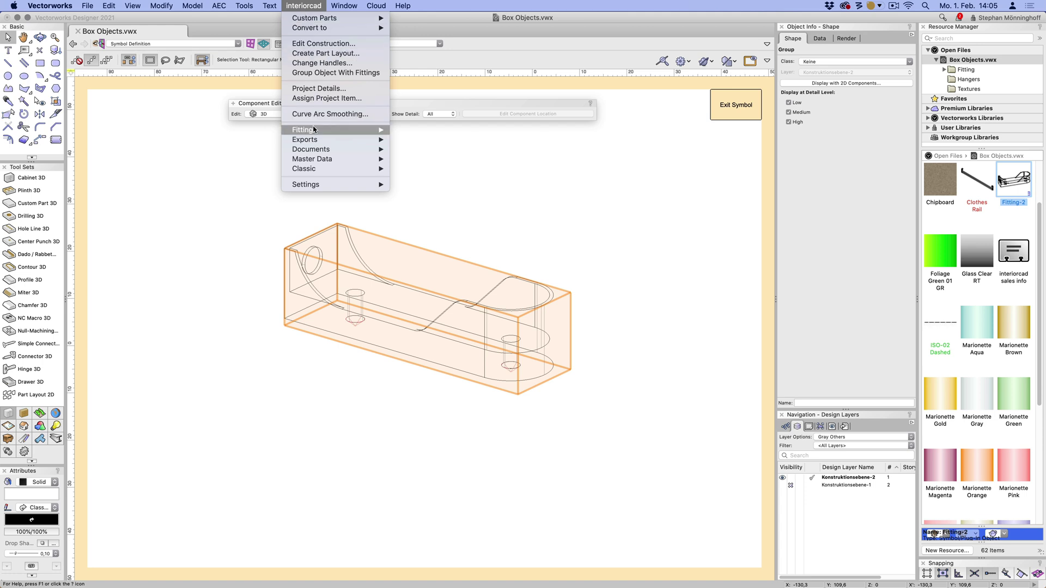
pyautogui.moveTo(315, 129)
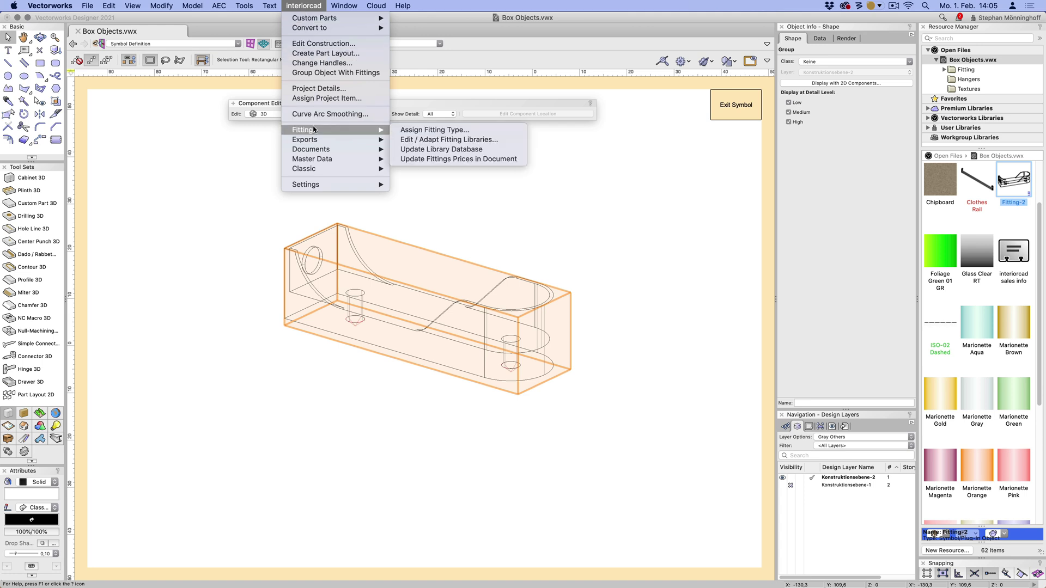
pyautogui.click(425, 132)
pyautogui.click(503, 161)
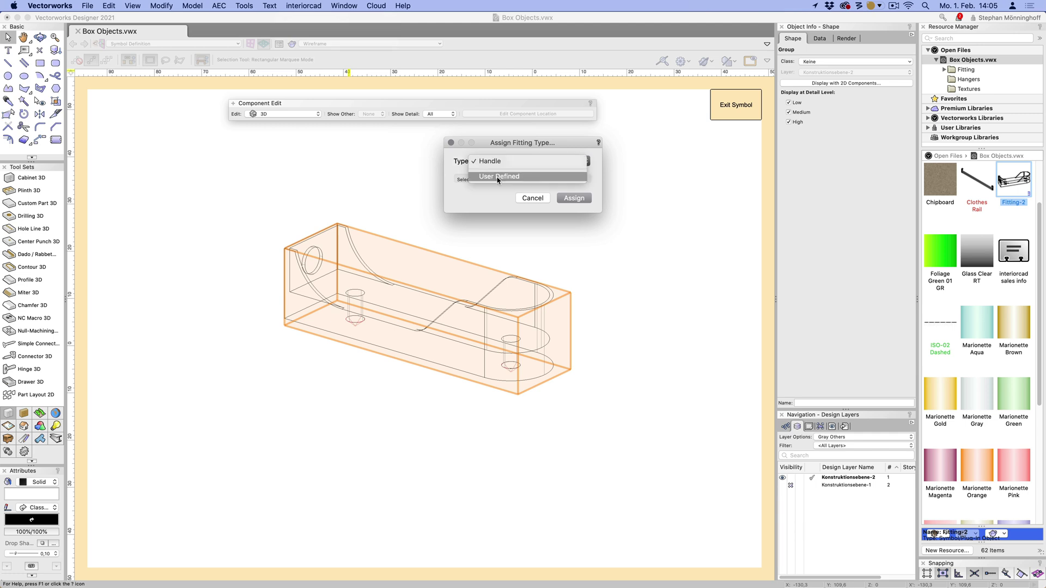
pyautogui.click(498, 177)
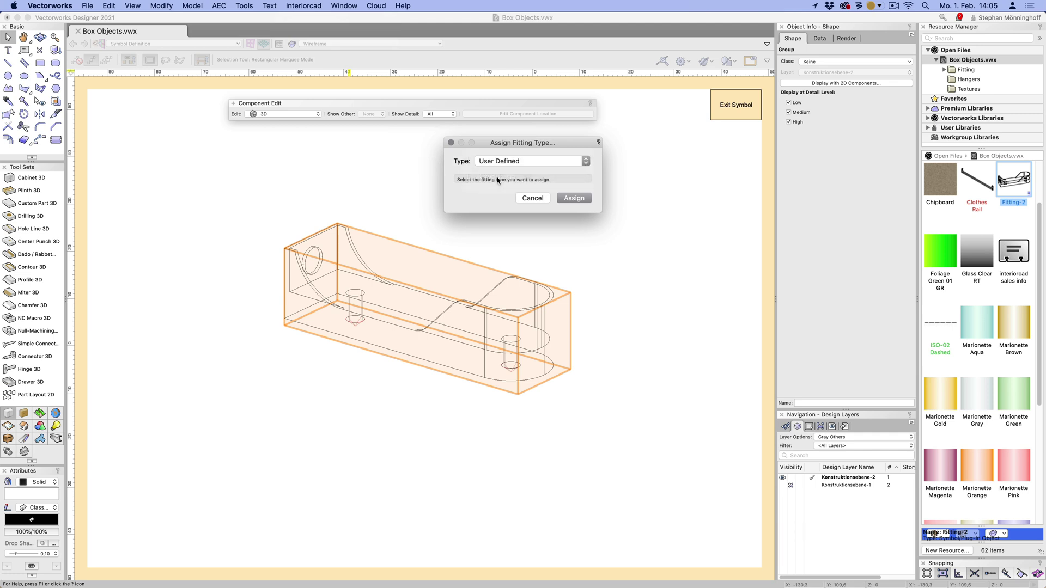
pyautogui.click(575, 198)
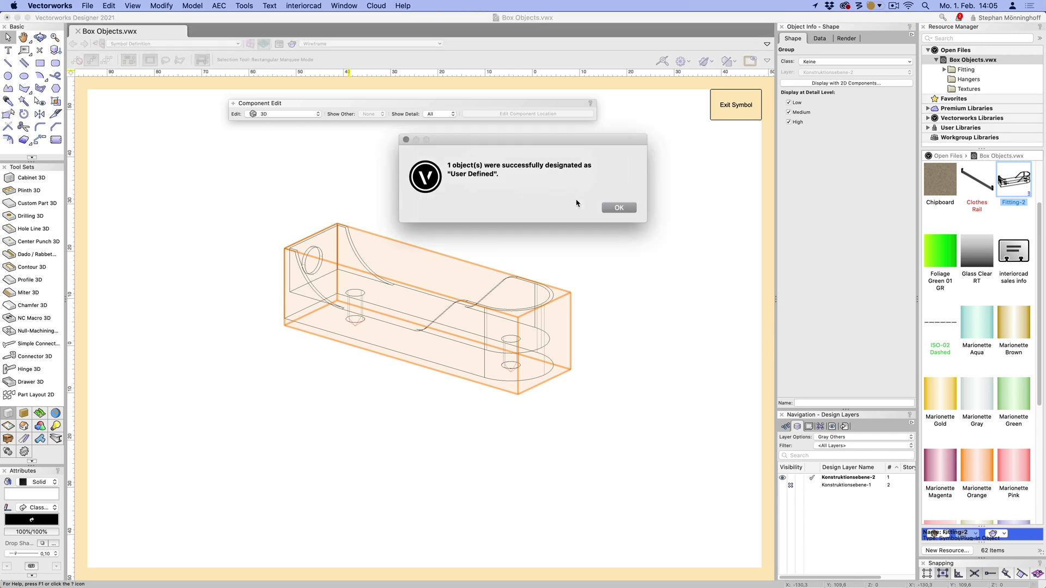
pyautogui.click(619, 208)
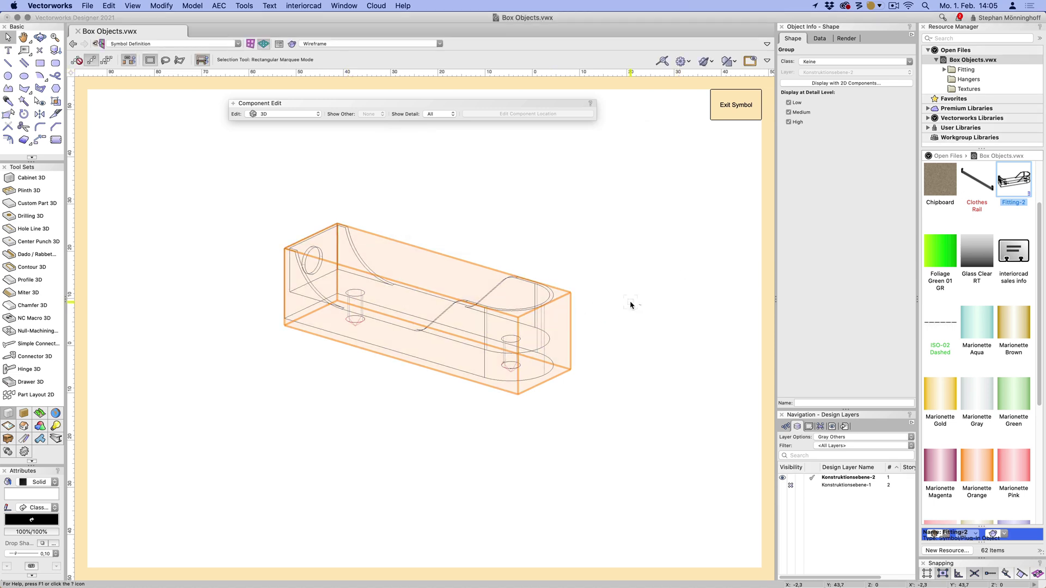
# Step: Enter the fitting group and select only its main solid
pyautogui.click(562, 265)
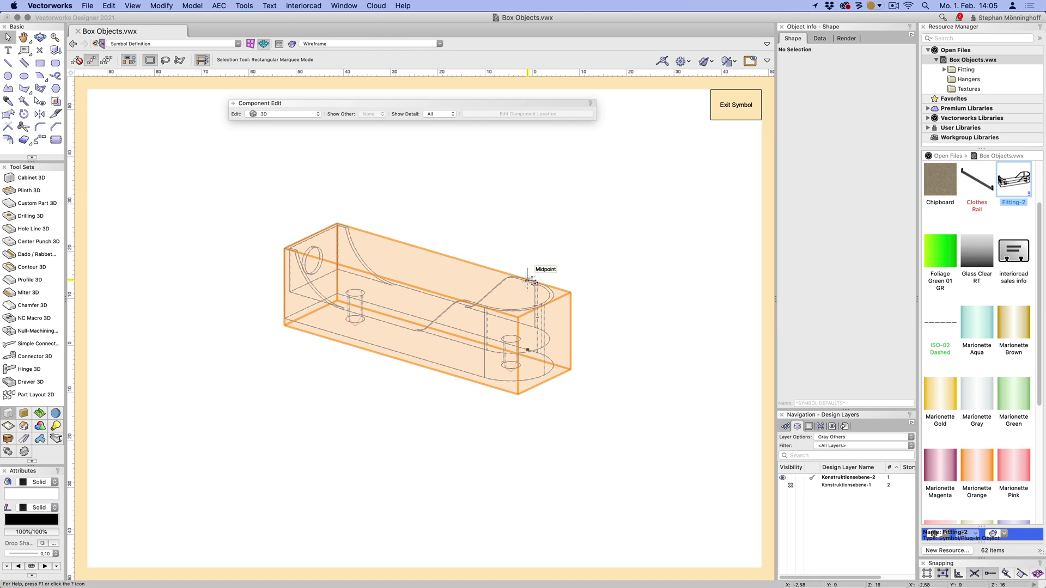
pyautogui.doubleClick(534, 281)
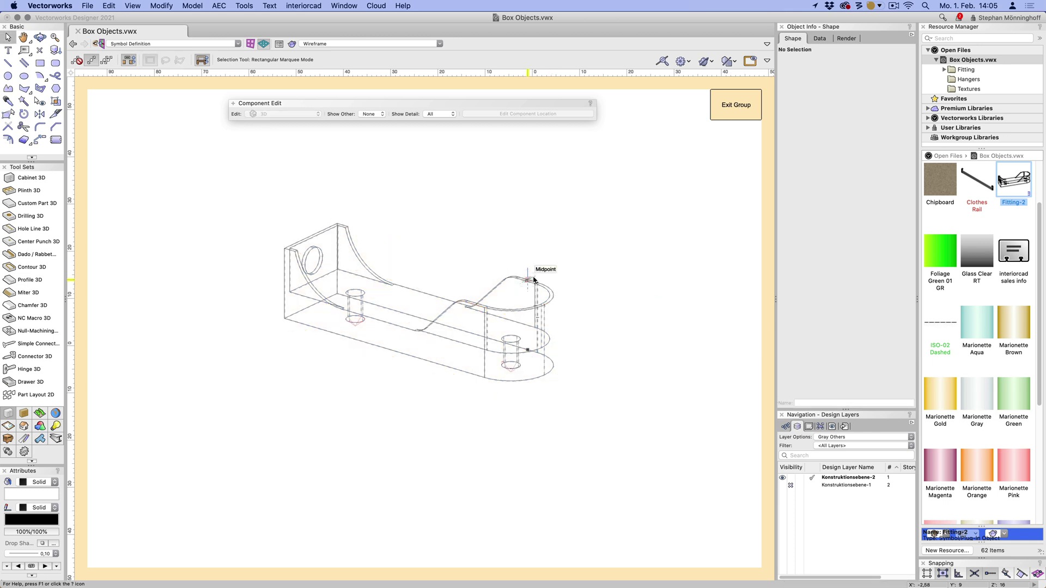
pyautogui.press('super+a')
pyautogui.click(537, 279)
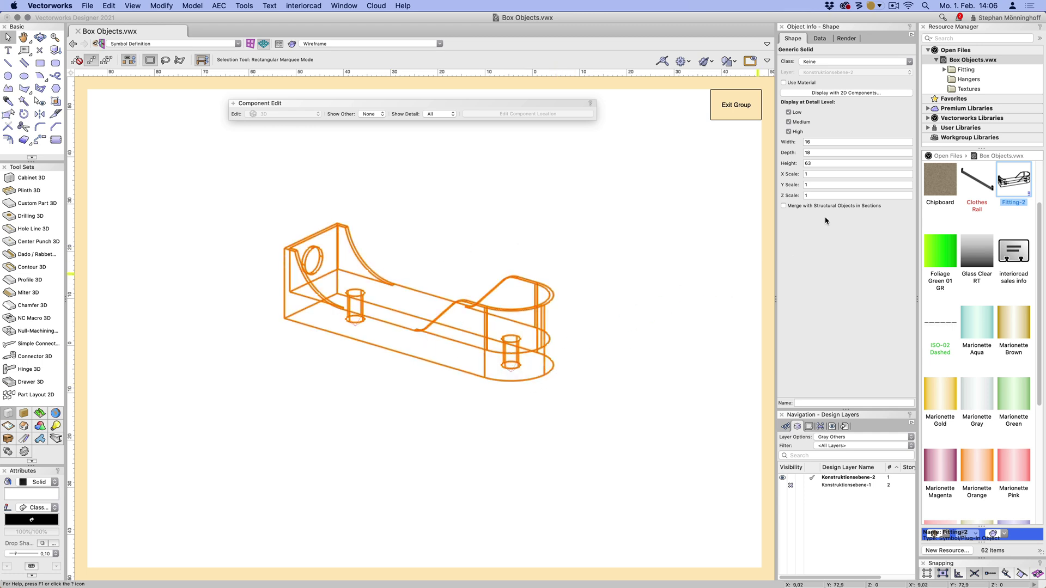
# Step: Attach interiorcad sales info with description Fitting123, an order number and price 1,00
pyautogui.click(820, 37)
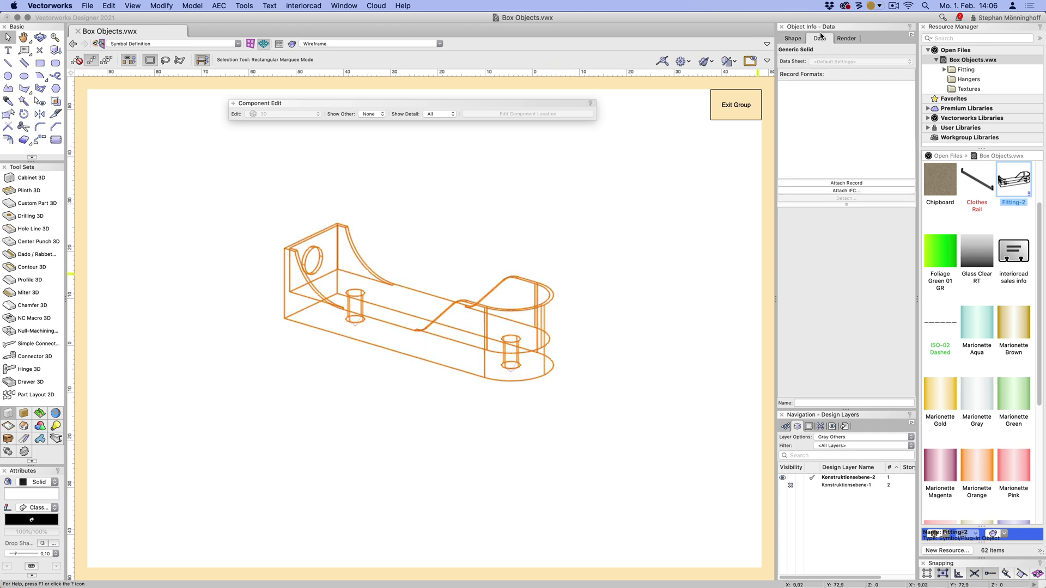
pyautogui.click(831, 184)
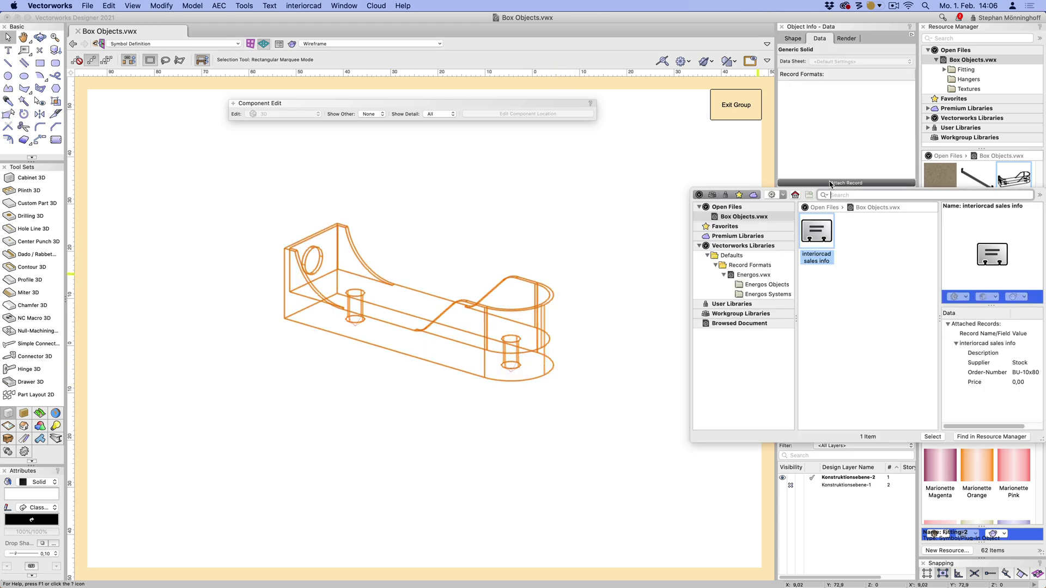
pyautogui.doubleClick(820, 234)
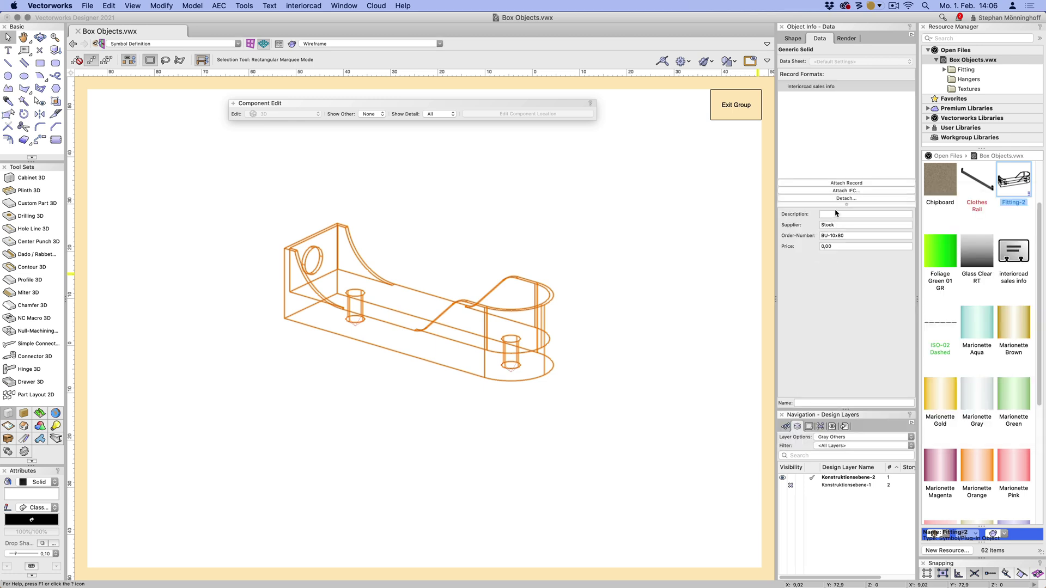
pyautogui.click(831, 214)
pyautogui.press('Tab')
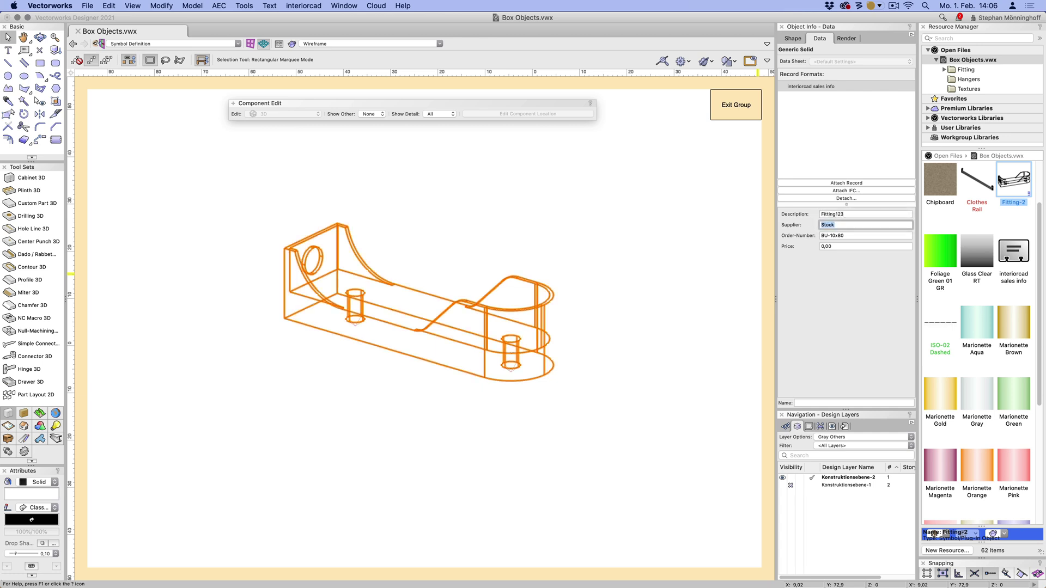
pyautogui.press('Tab')
pyautogui.write('1')
pyautogui.press('Tab')
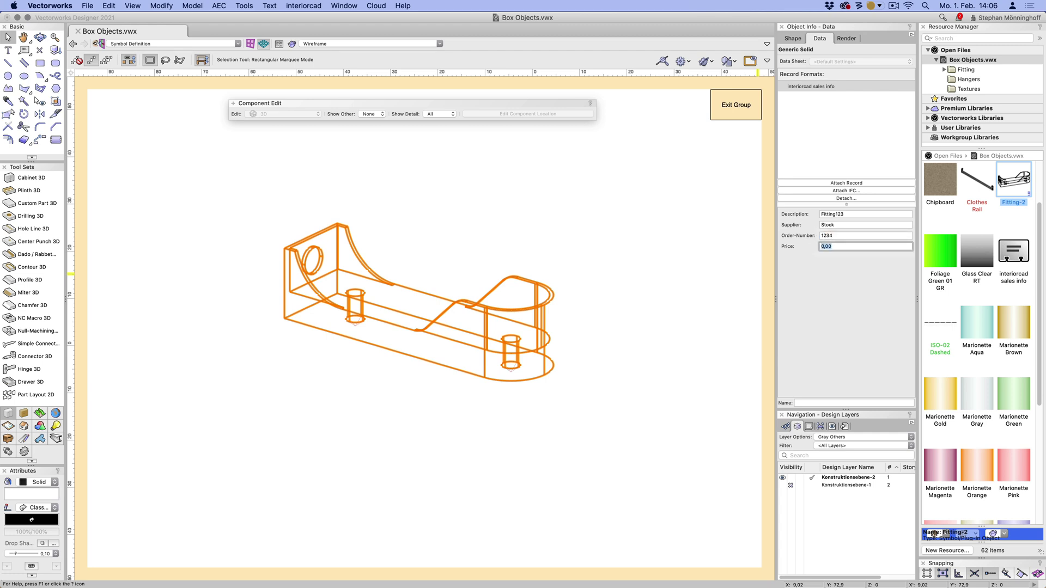
pyautogui.press('Tab')
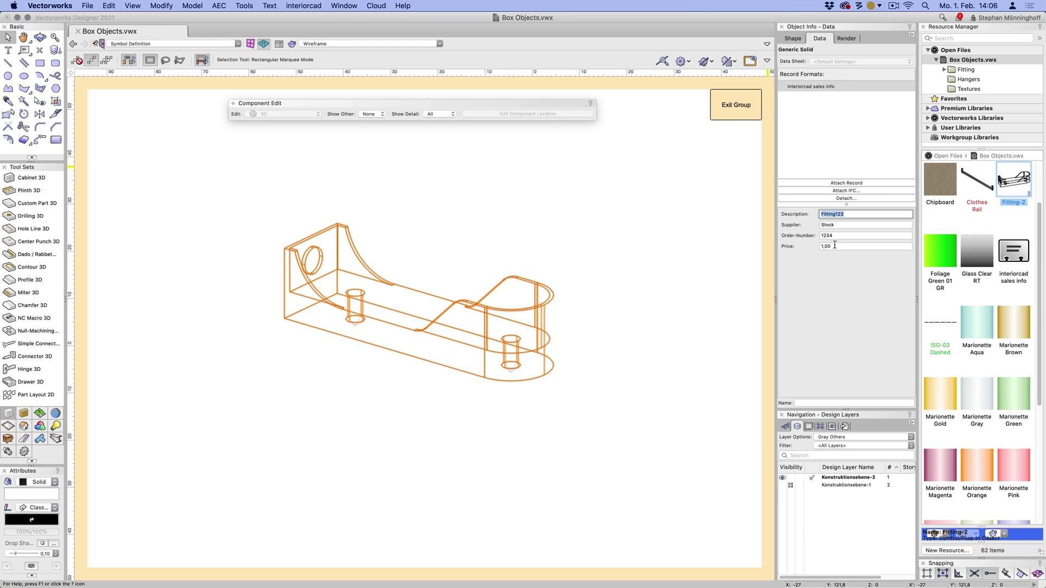
pyautogui.click(743, 112)
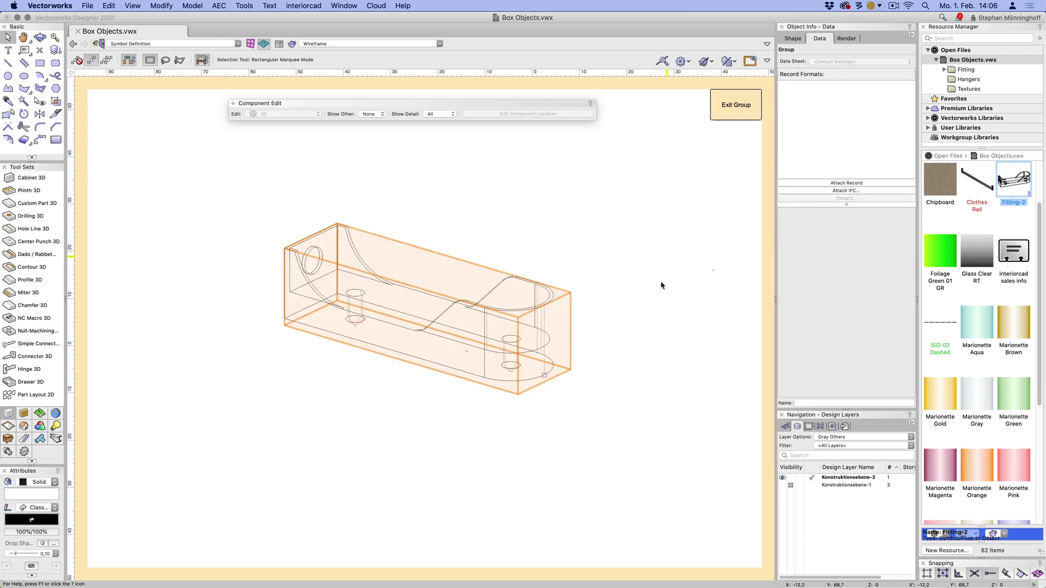
# Step: Finish editing the fitting symbol and open the Rail symbol's 3D component for editing
pyautogui.click(729, 109)
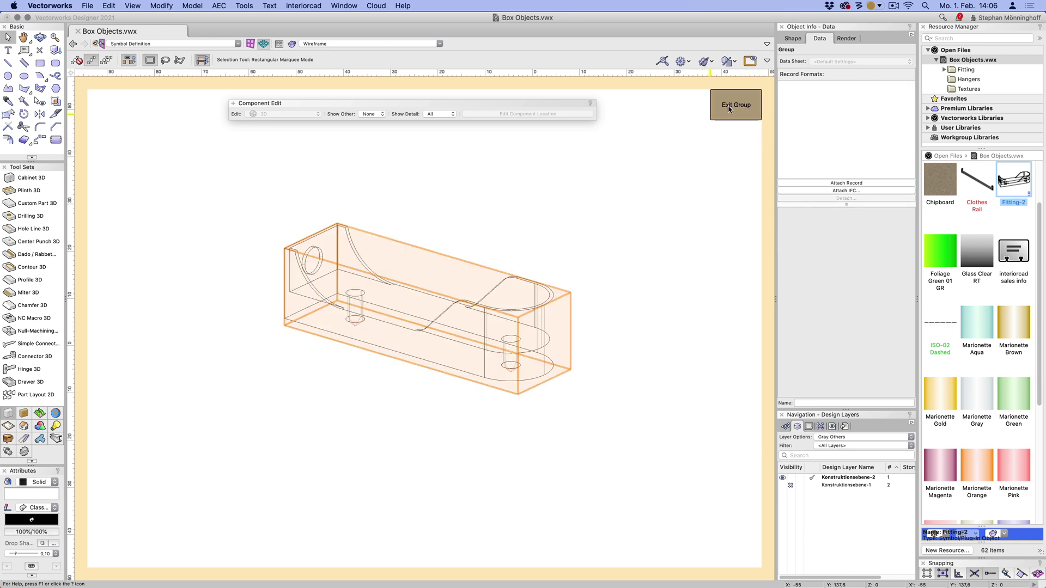
pyautogui.click(734, 109)
pyautogui.scroll(-5, 939, 334)
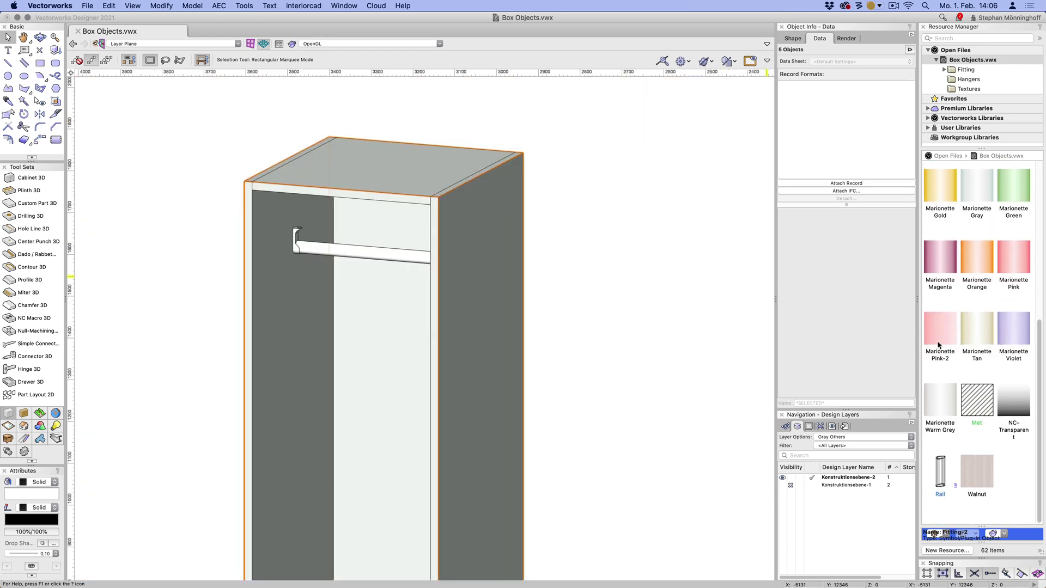
pyautogui.click(940, 474)
pyautogui.rightClick(941, 465)
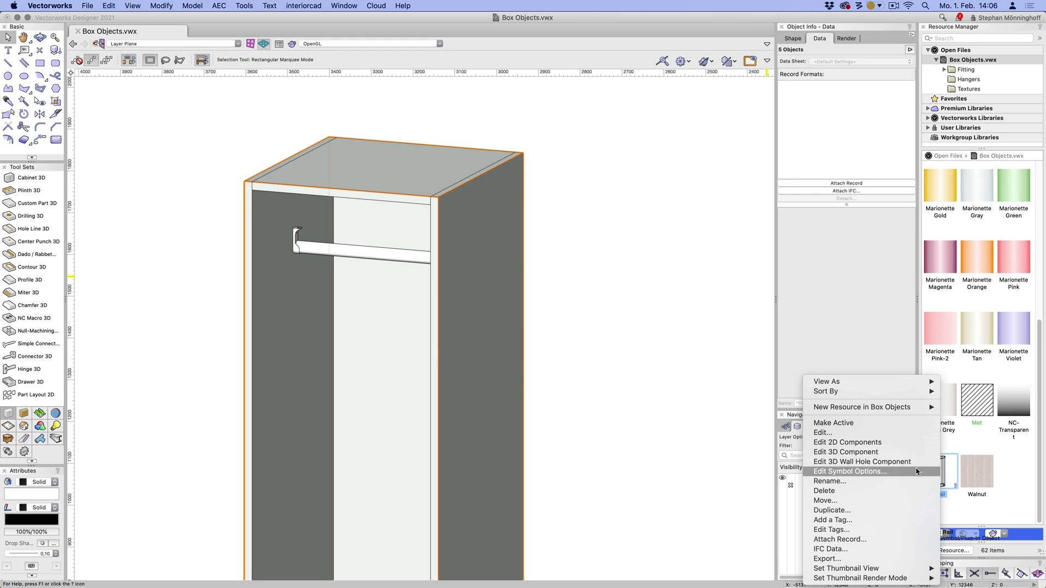
pyautogui.click(895, 452)
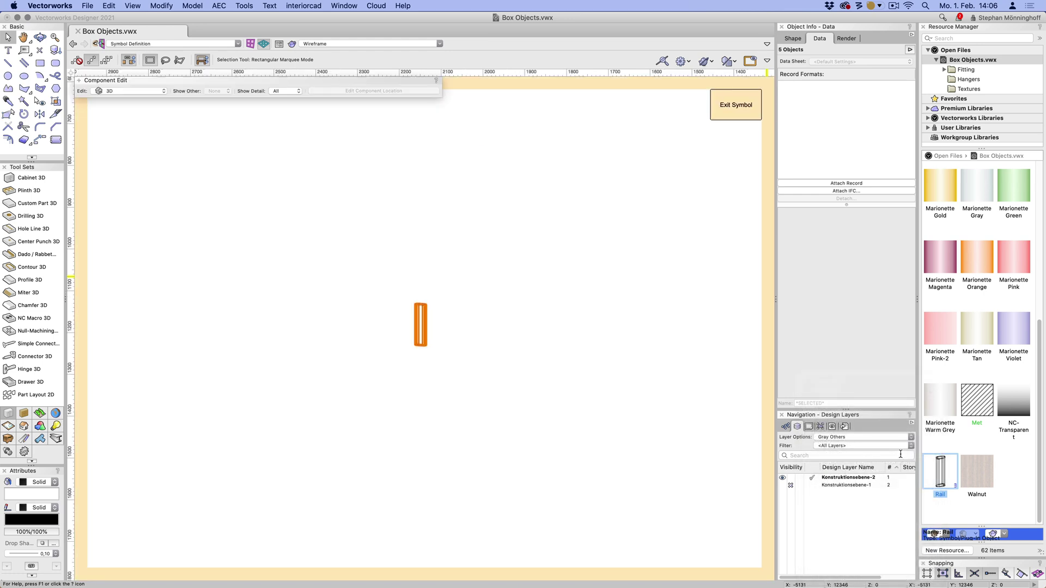
# Step: Attach the interiorcad sales info record to Rail: description Rail, supplier Stock, an order number, price 2,00
pyautogui.click(828, 183)
pyautogui.doubleClick(821, 237)
pyautogui.click(826, 214)
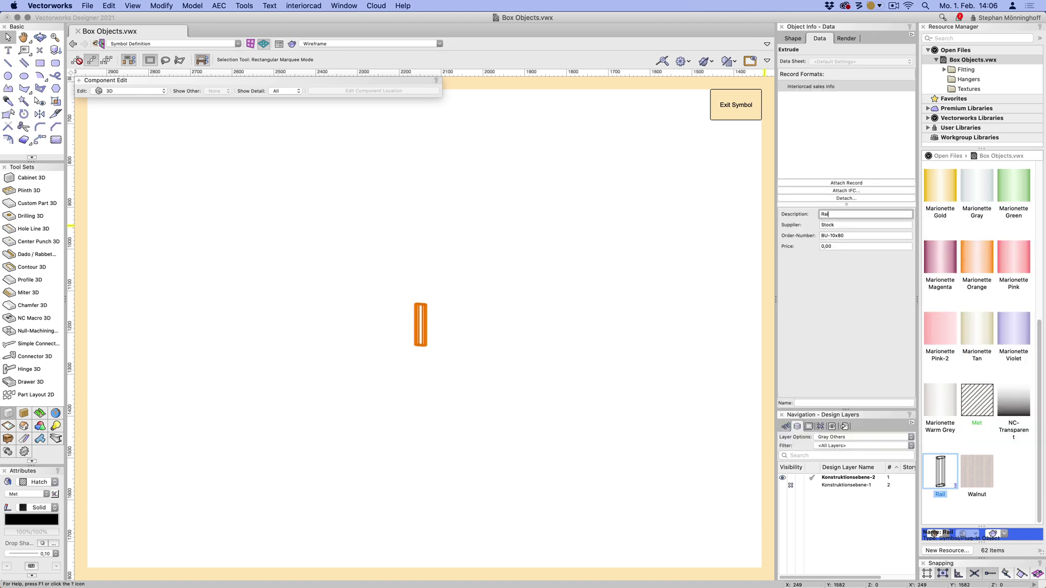
pyautogui.press('Tab')
pyautogui.press('Tab')
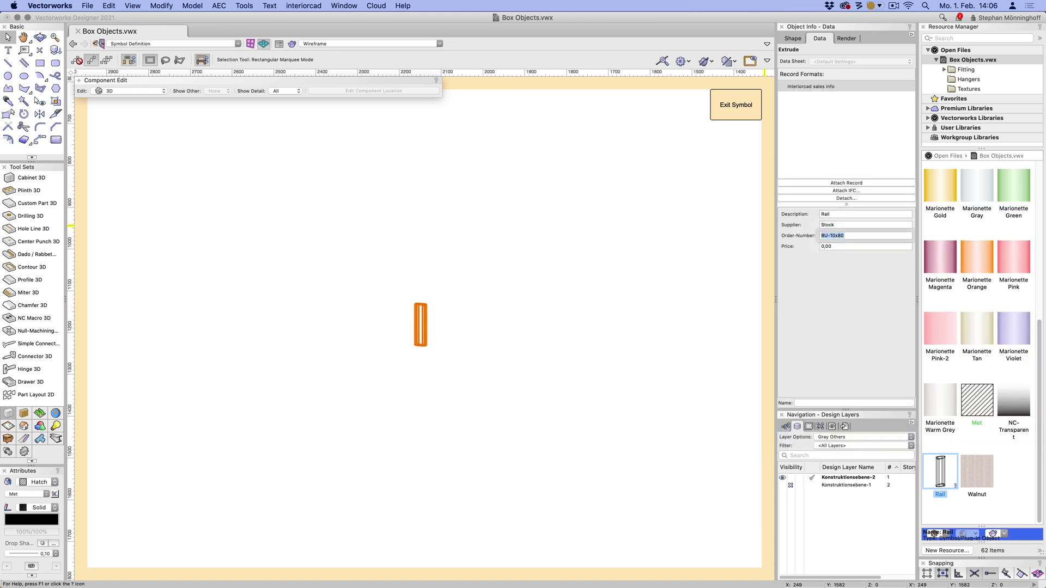
pyautogui.write('3456')
pyautogui.press('Tab')
pyautogui.write('2')
pyautogui.press('Tab')
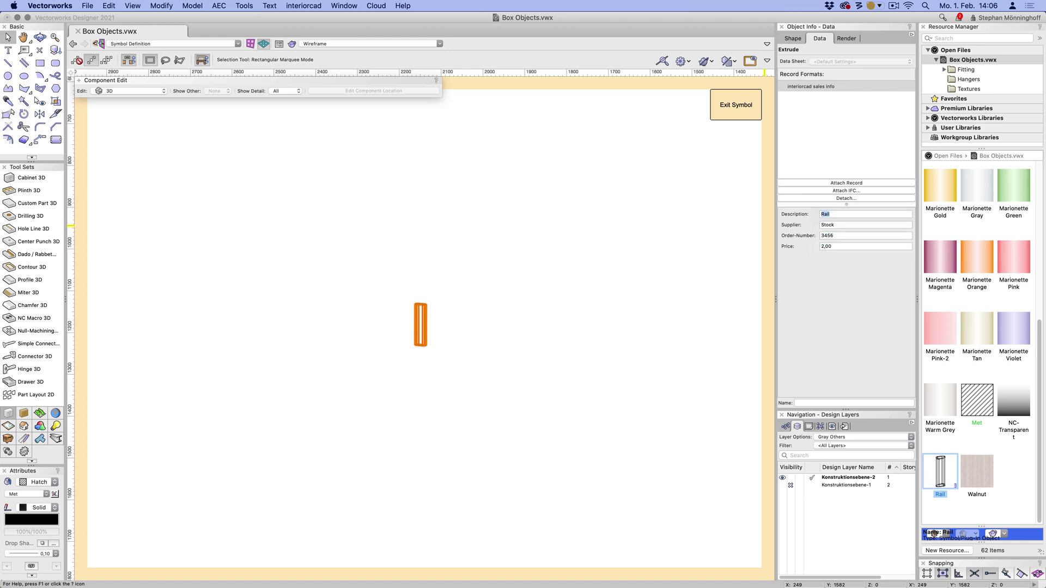
pyautogui.click(738, 114)
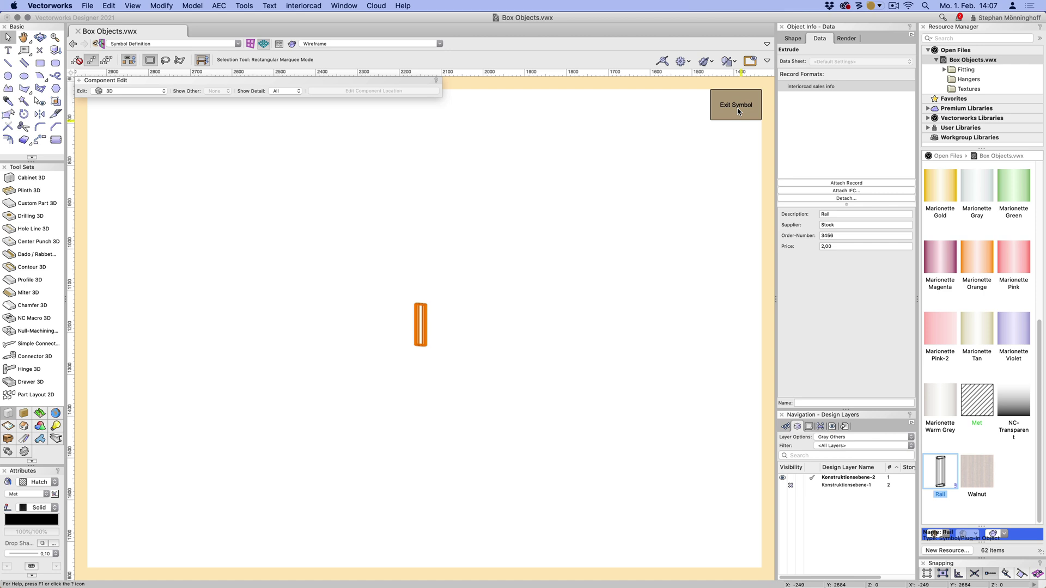
# Step: Refresh the cabinet by toggling its 3D Details off and on, then show it in wireframe
pyautogui.click(792, 38)
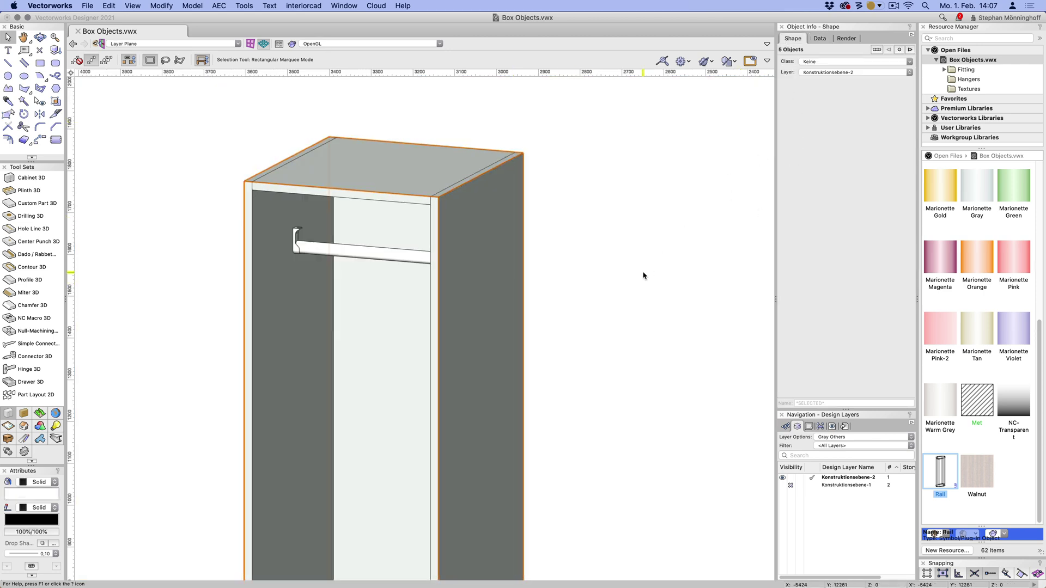
pyautogui.click(507, 278)
pyautogui.click(784, 185)
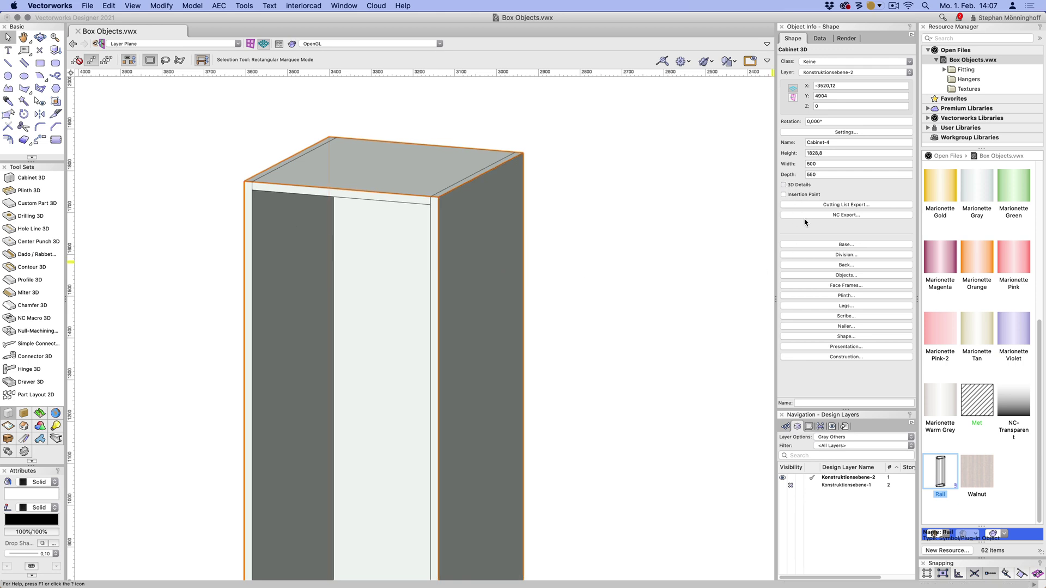
pyautogui.press('super+z')
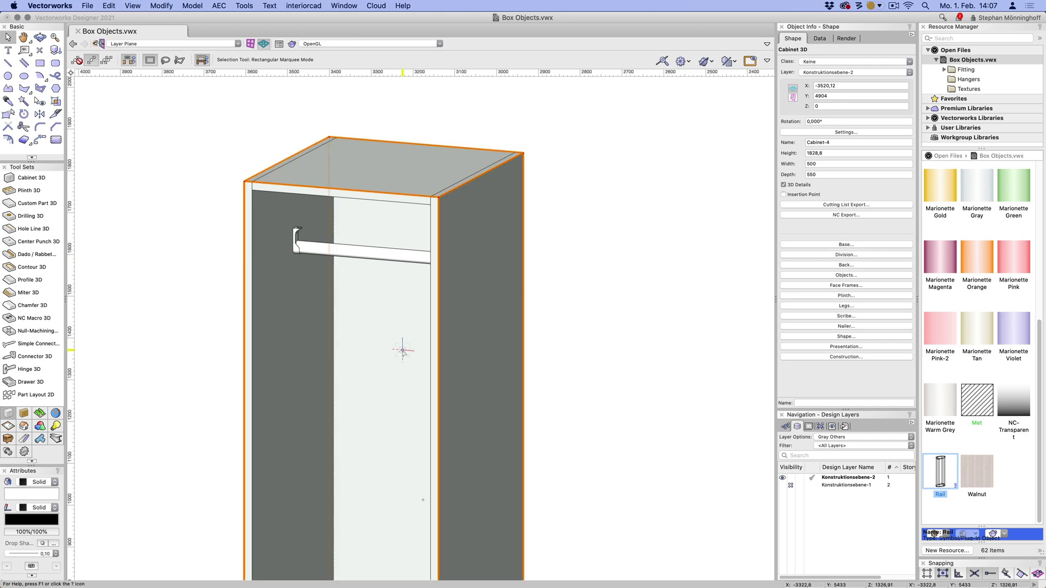
pyautogui.press('super+shift+w')
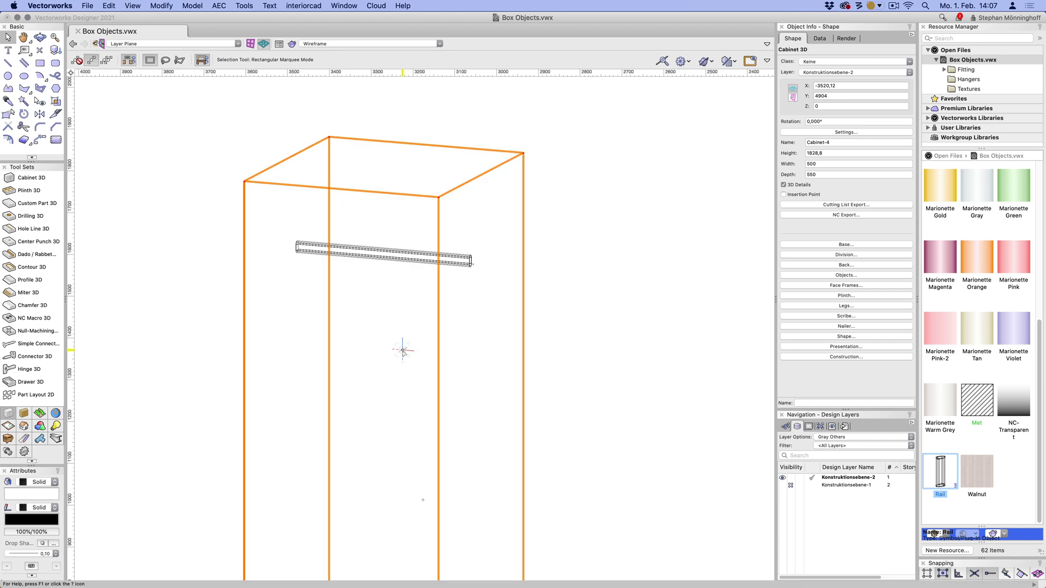
# Step: Delete the two small leftover rail parts and switch to Top/Plan view
pyautogui.scroll(6, 300, 240)
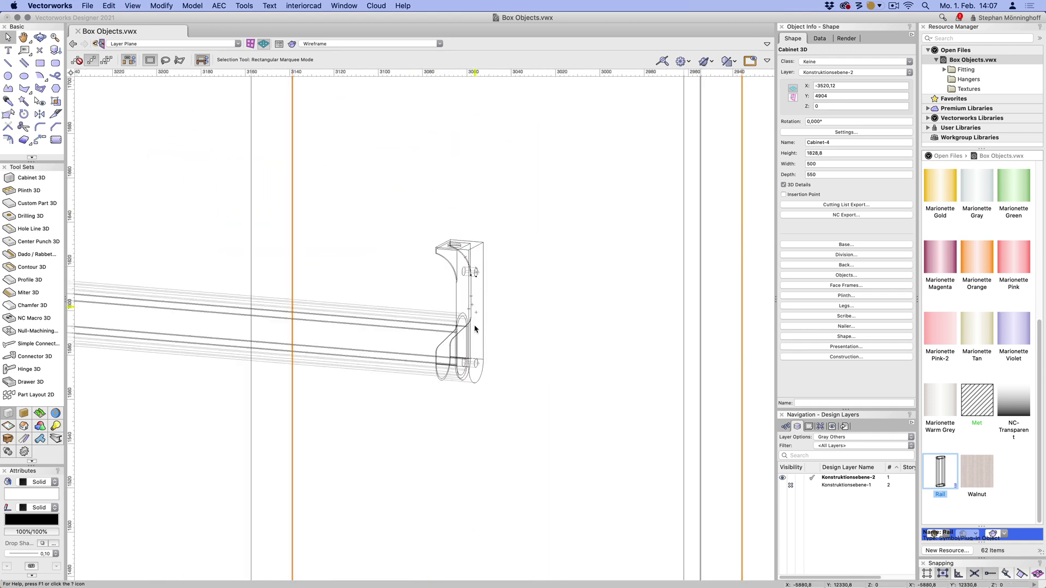
pyautogui.scroll(3, 479, 273)
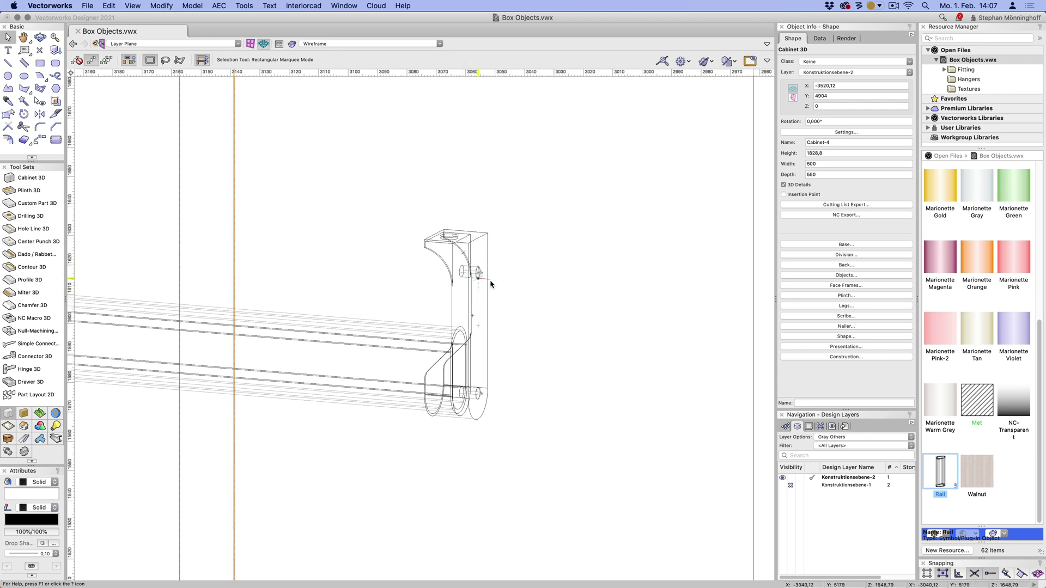
pyautogui.scroll(-5, 444, 205)
pyautogui.scroll(-3, 444, 205)
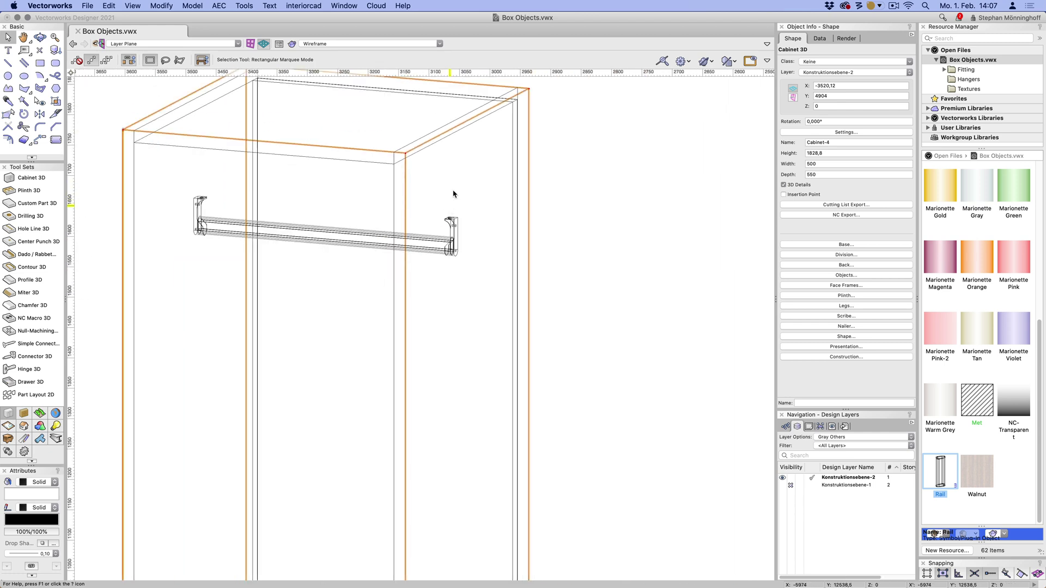
pyautogui.scroll(-3, 145, 227)
pyautogui.moveTo(404, 180); pyautogui.dragTo(553, 271)
pyautogui.press('Delete')
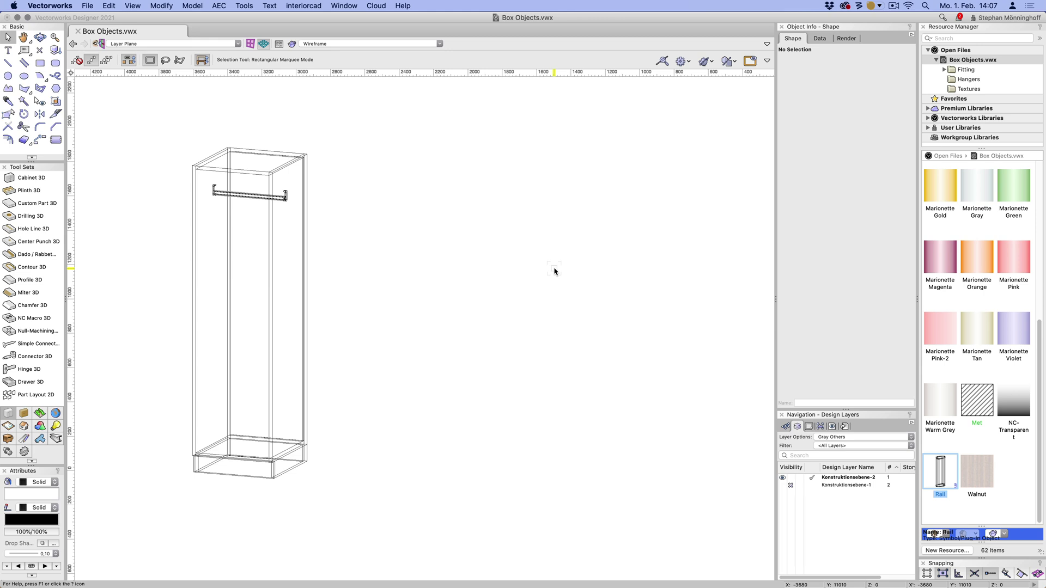
pyautogui.press('super+5')
pyautogui.scroll(5, 191, 134)
# Step: Place a Part Layout 2D of the cabinet to its right and accept its settings
pyautogui.click(228, 154)
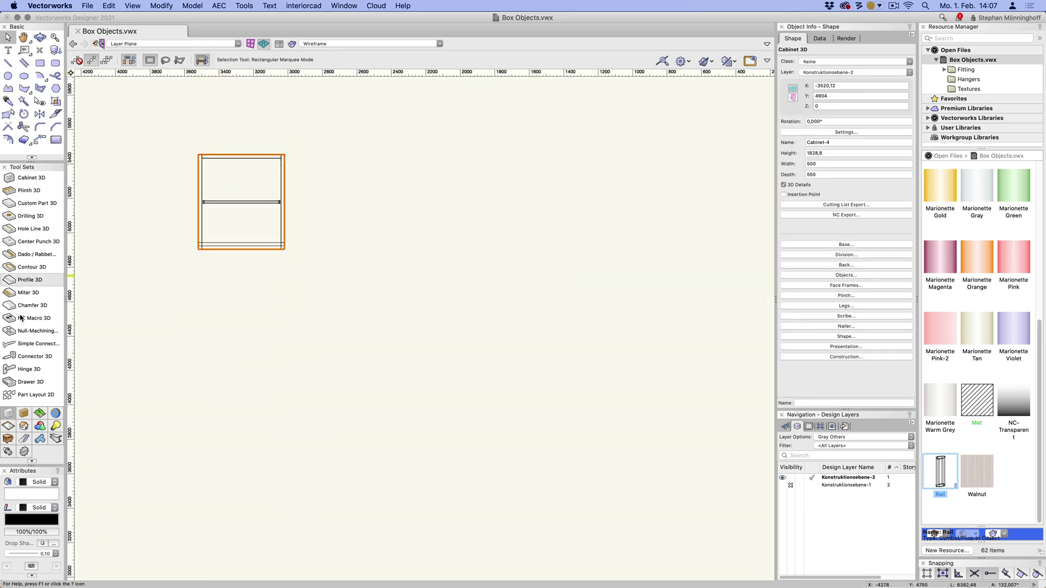
pyautogui.click(27, 395)
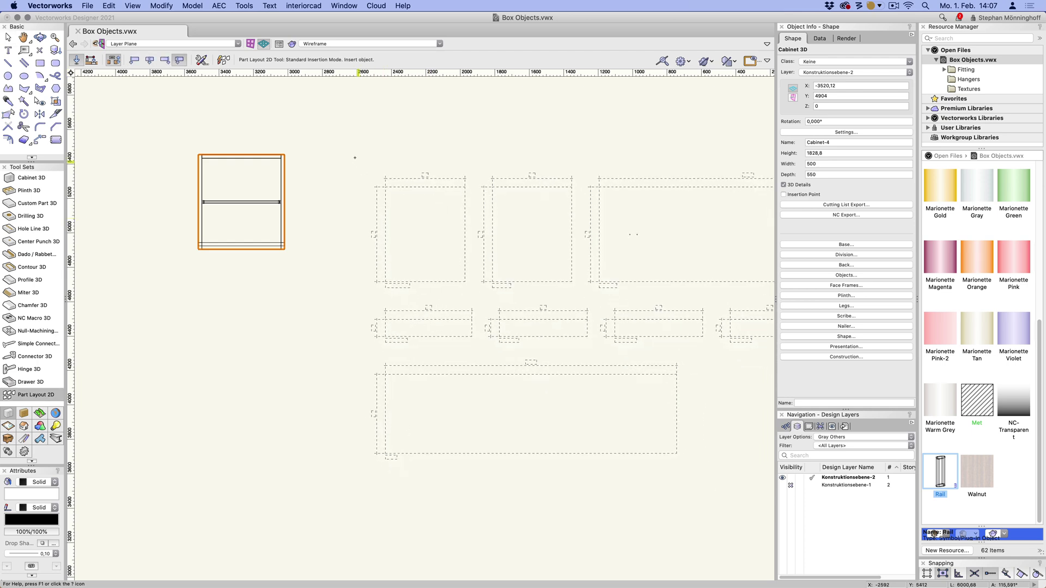
pyautogui.click(342, 137)
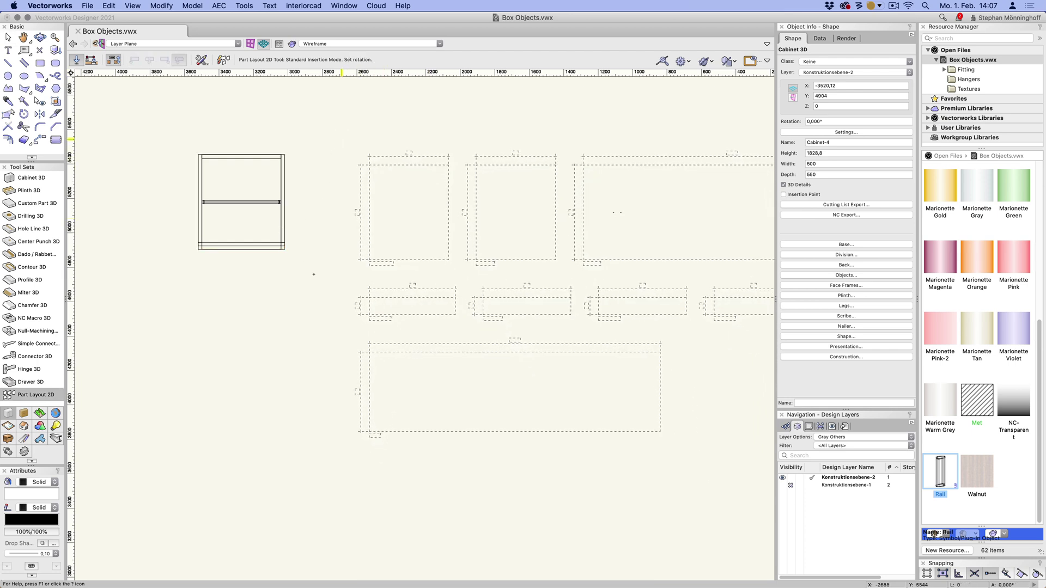
pyautogui.click(348, 271)
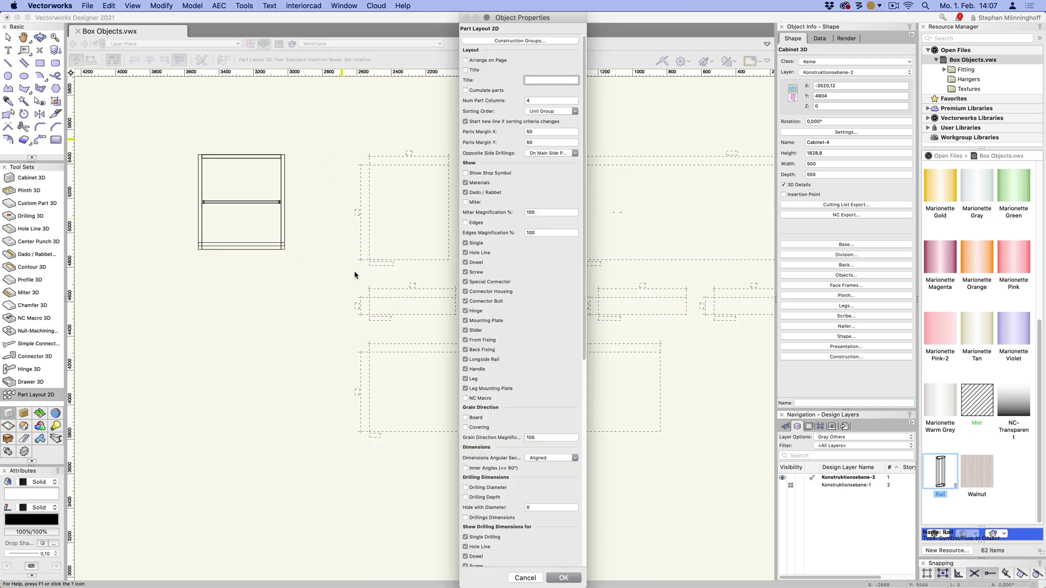
pyautogui.click(572, 583)
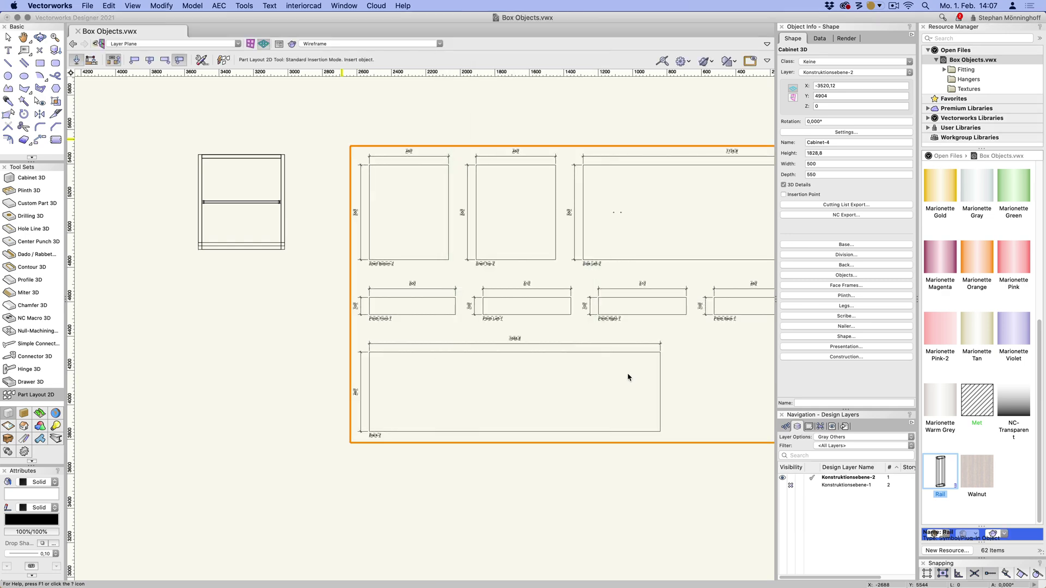
# Step: Enable Drillings Dimensions on the part layout in Object Info
pyautogui.press('h')
pyautogui.moveTo(623, 234); pyautogui.dragTo(379, 256)
pyautogui.press('x')
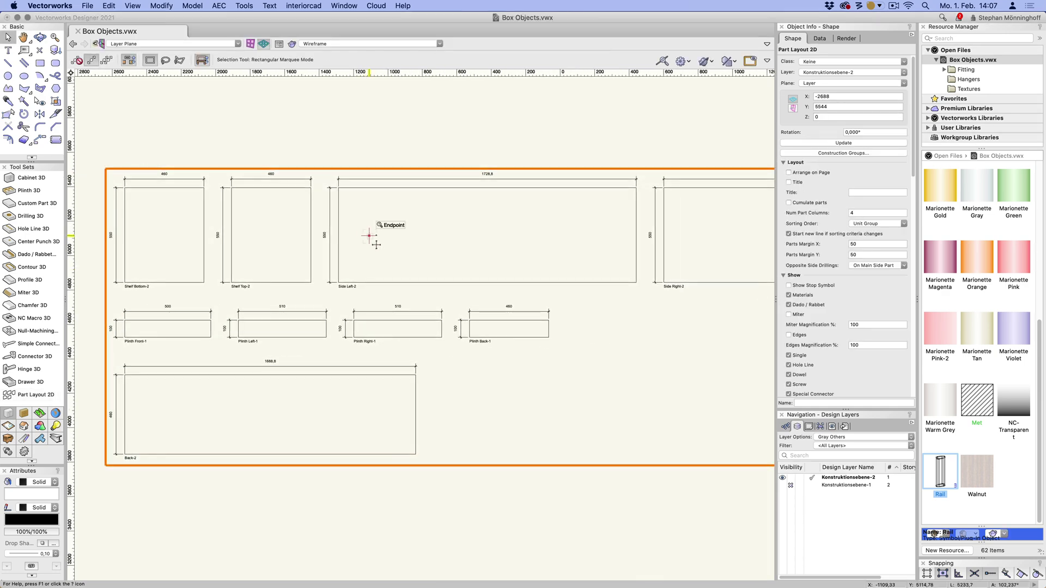
pyautogui.scroll(-5, 845, 300)
pyautogui.scroll(-5, 828, 332)
pyautogui.scroll(-2, 801, 343)
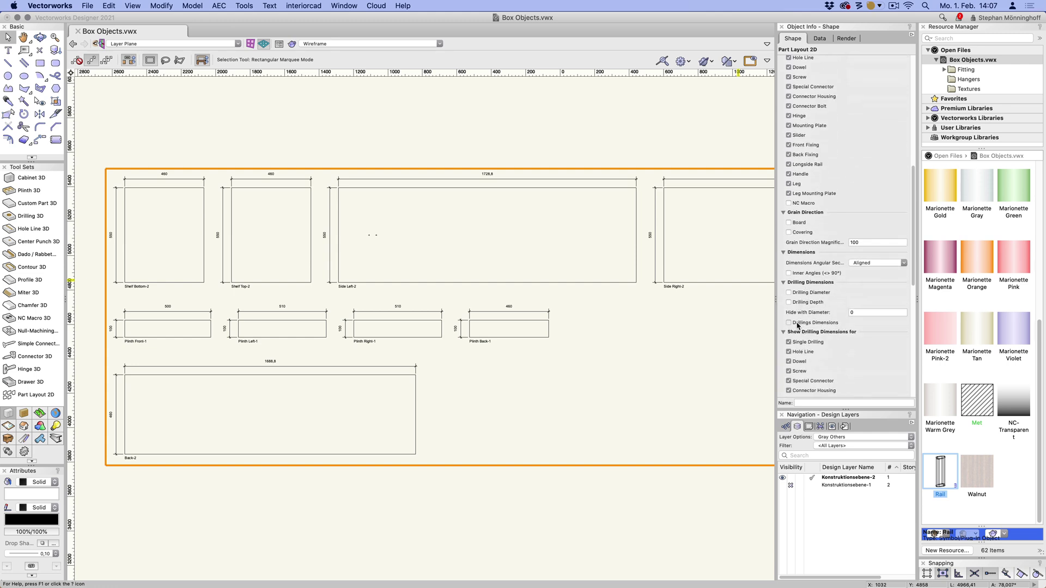
pyautogui.click(788, 323)
pyautogui.scroll(3, 365, 306)
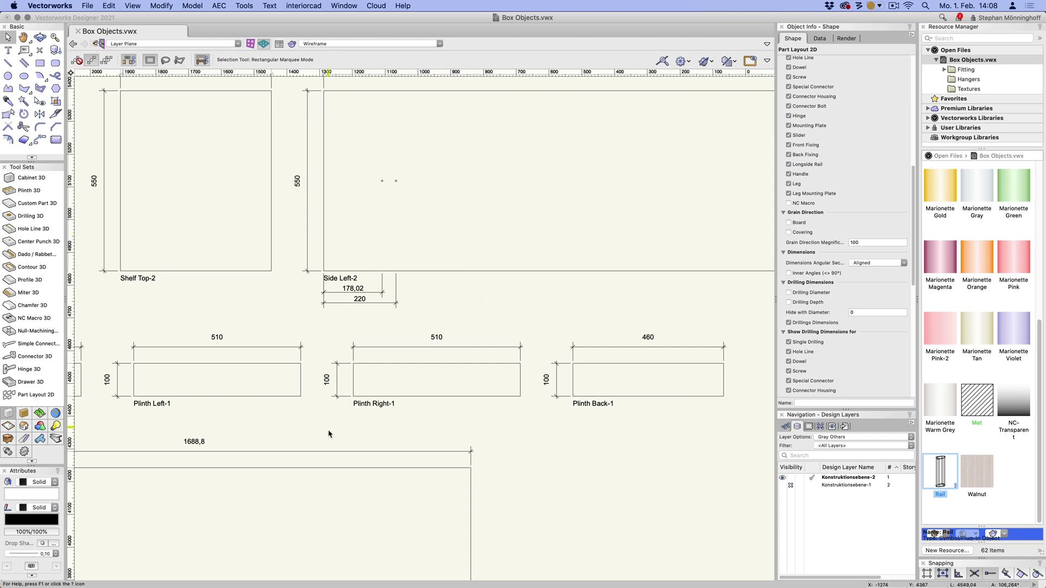
pyautogui.scroll(-5, 607, 417)
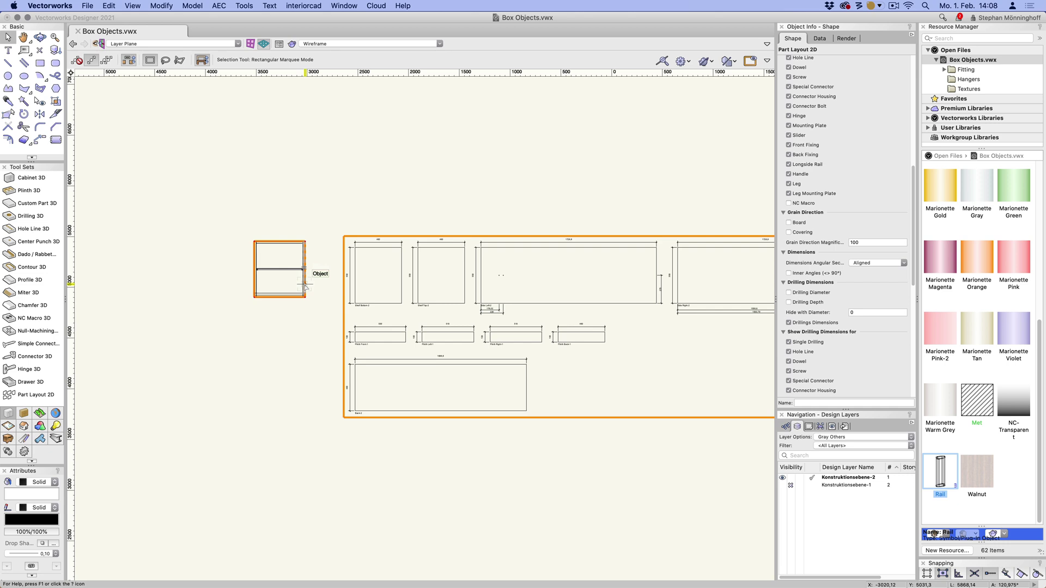
pyautogui.keyDown('shift'); pyautogui.moveTo(320, 334); pyautogui.dragTo(240, 349, button='middle'); pyautogui.keyUp('shift')
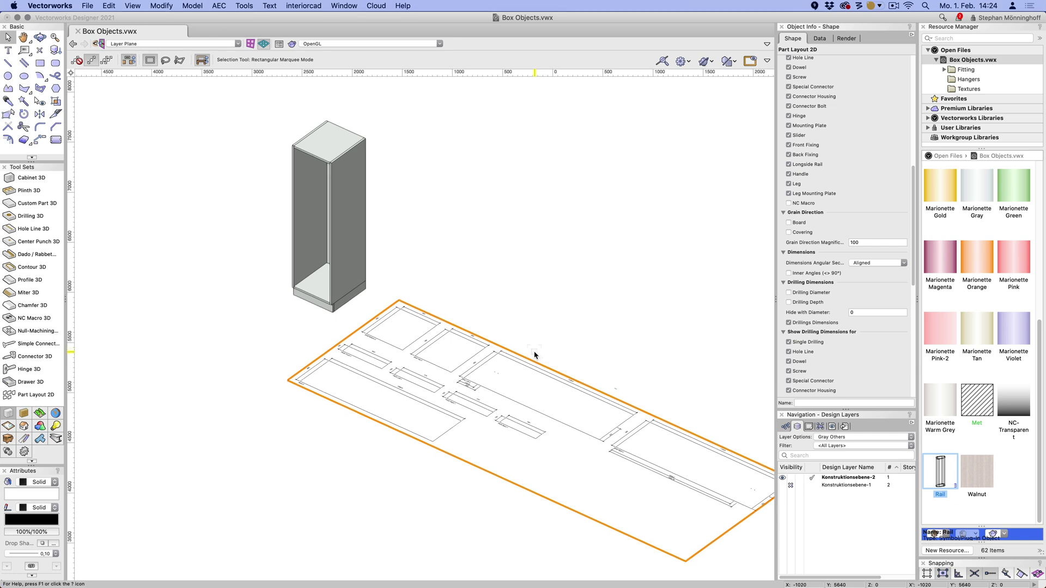
# Step: Run Cutting List Export for Cabinet-4 and open the new export folder
pyautogui.click(347, 258)
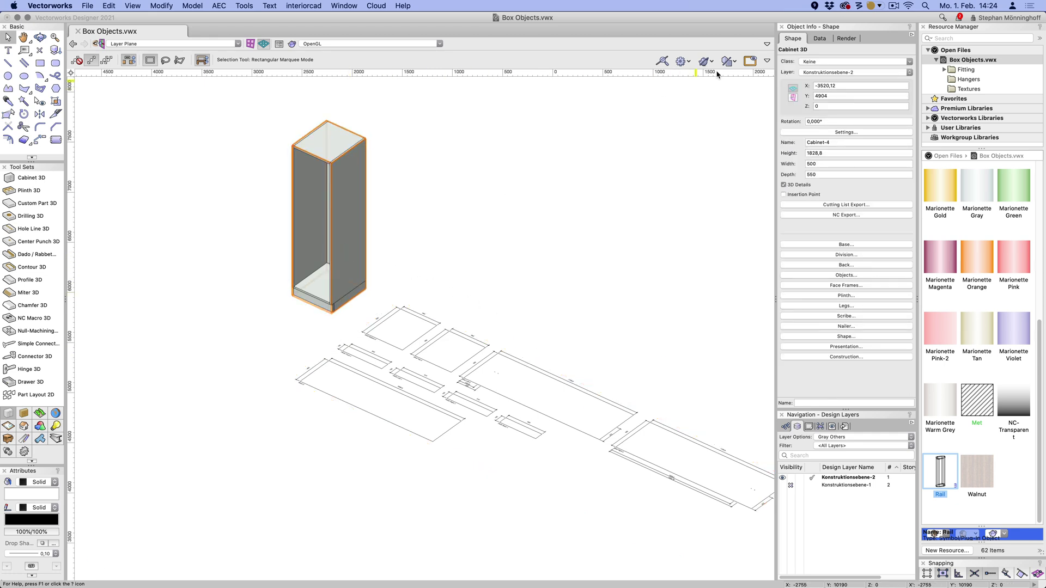
pyautogui.click(818, 39)
pyautogui.click(793, 38)
pyautogui.click(820, 206)
pyautogui.click(580, 251)
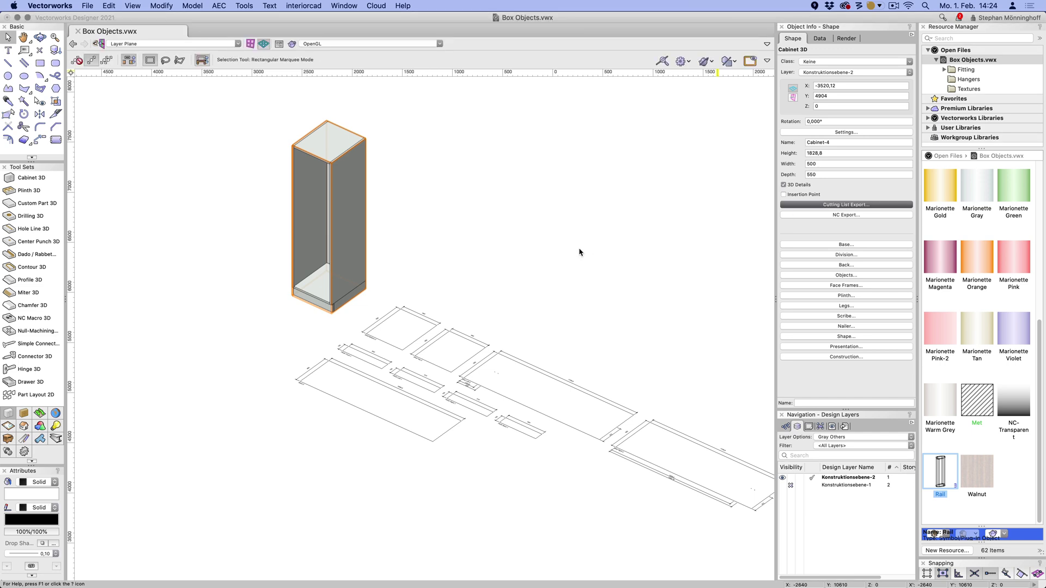
pyautogui.doubleClick(362, 221)
# Step: Open Cutting List.csv in Numbers to view Cabinet-4's parts, including Rail
pyautogui.click(349, 221)
pyautogui.doubleClick(348, 221)
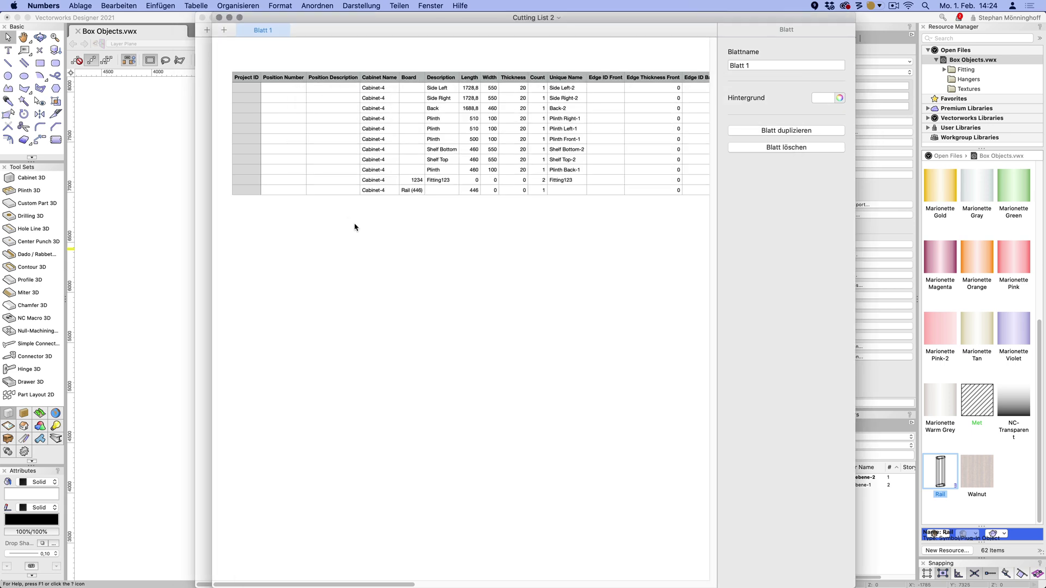